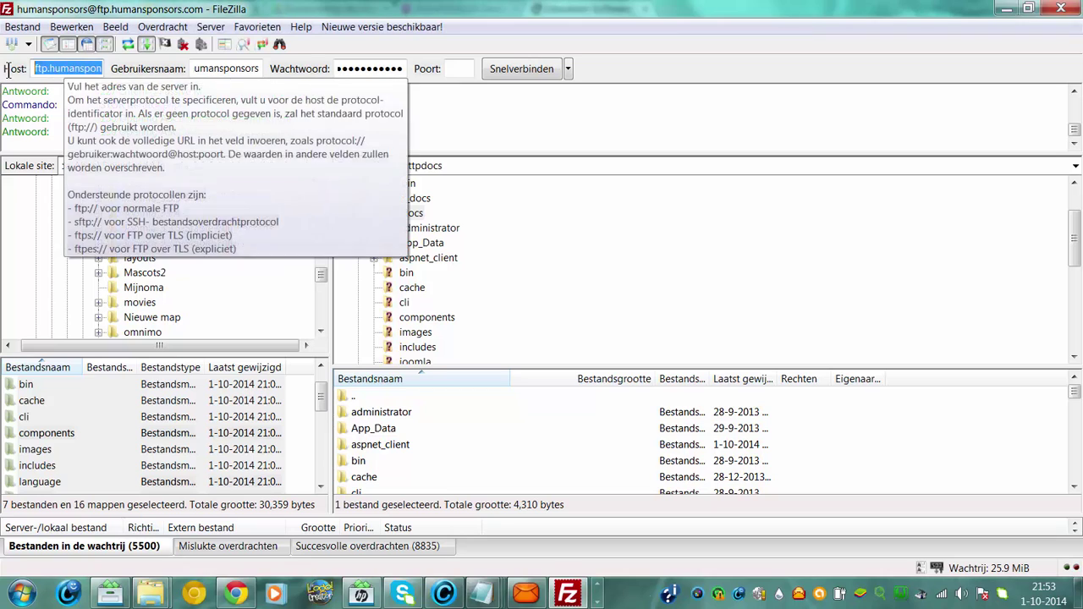
Step: Check the host and username fields, then select every file in the local Joomla package
{"action": "double_click", "coordinate": [64, 70]}
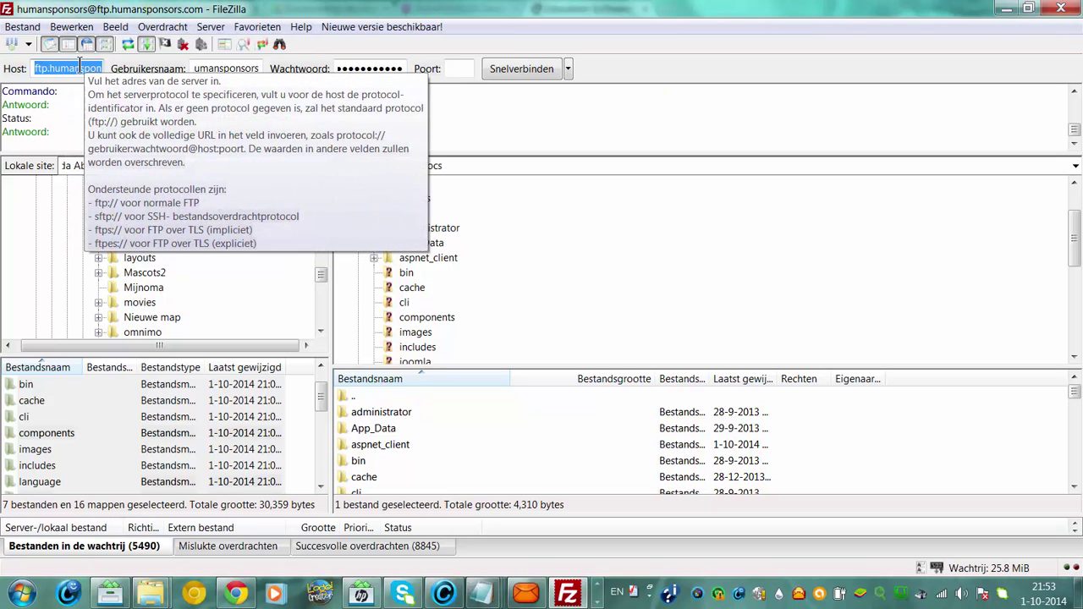
{"action": "left_click", "coordinate": [195, 68]}
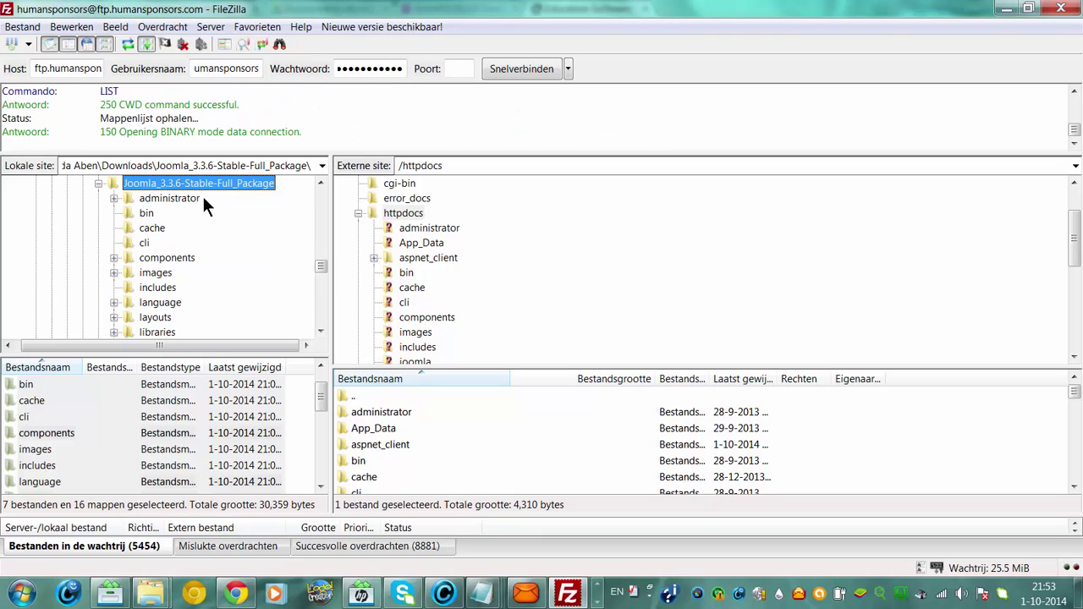
{"action": "left_click", "coordinate": [44, 417]}
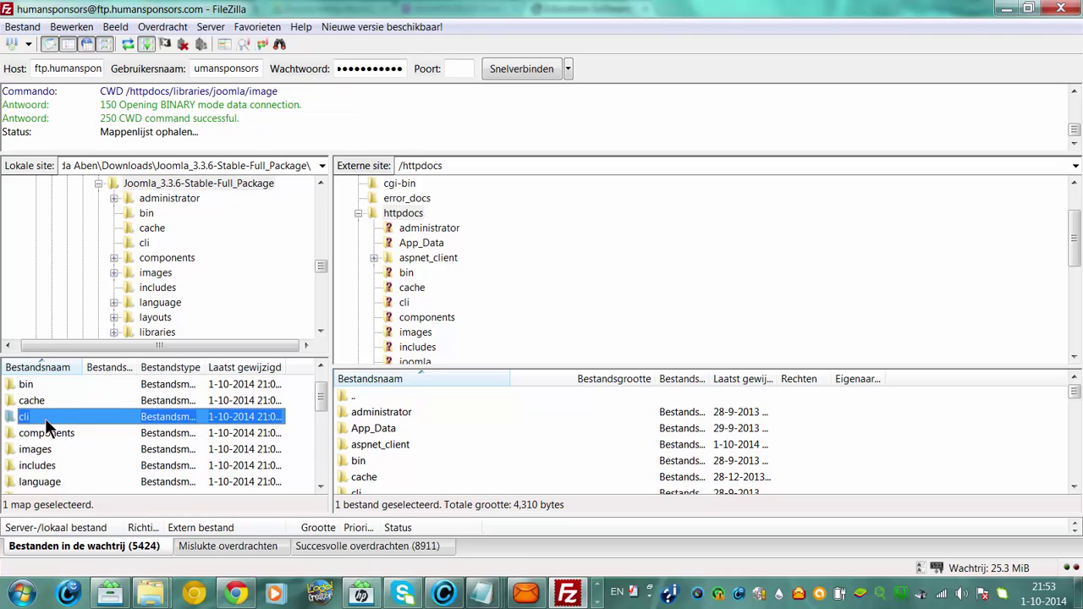
{"action": "key", "text": "ctrl+a"}
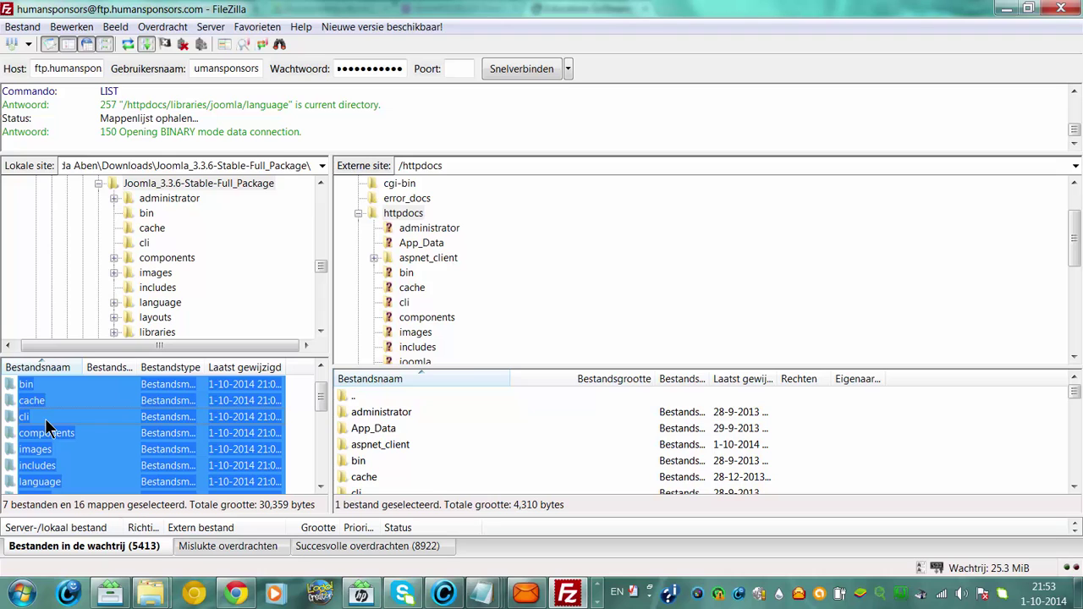
Step: Open the upload actions for the package files and expand httpdocs on the server
{"action": "right_click", "coordinate": [45, 418]}
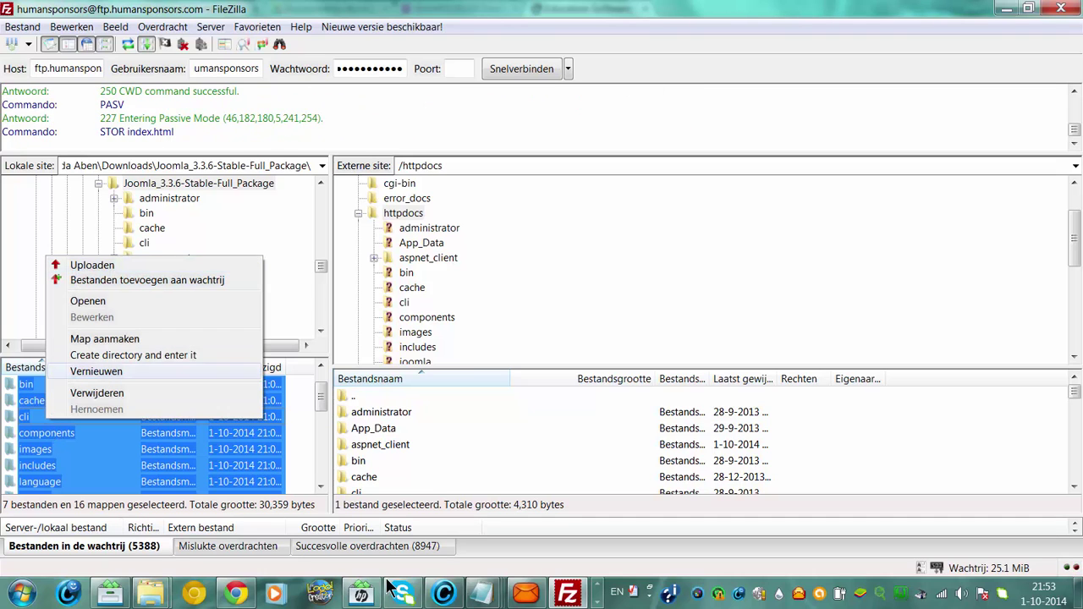
{"action": "left_click", "coordinate": [627, 544]}
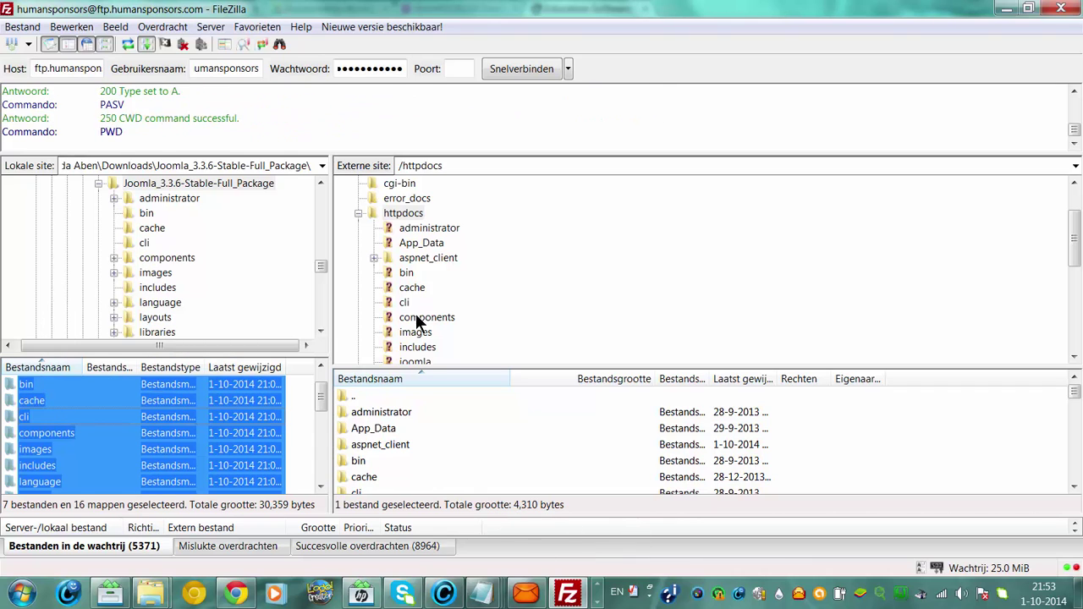
{"action": "double_click", "coordinate": [400, 214]}
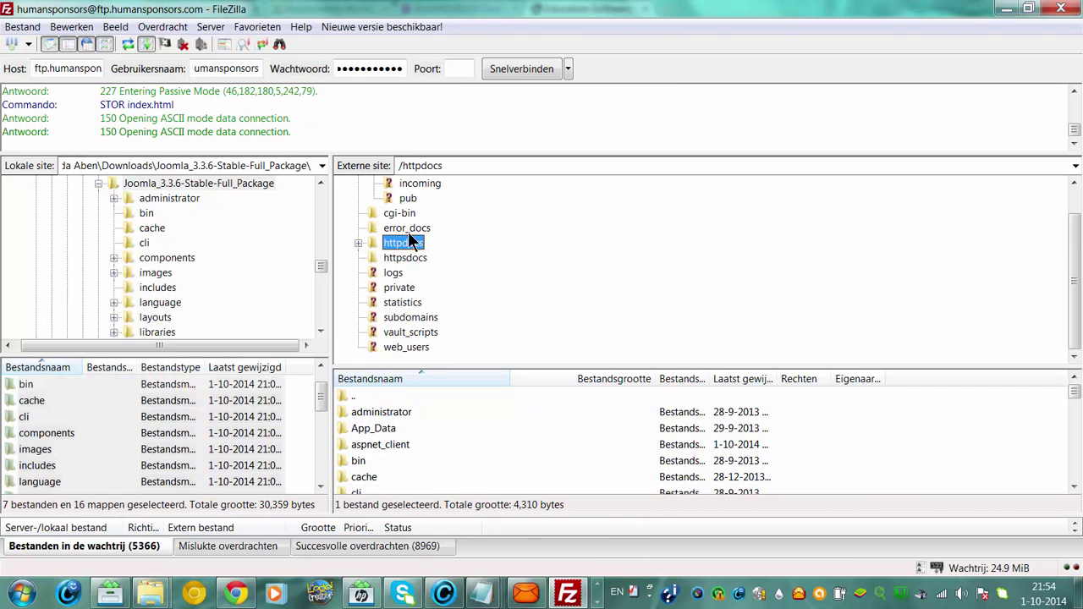
{"action": "double_click", "coordinate": [409, 242]}
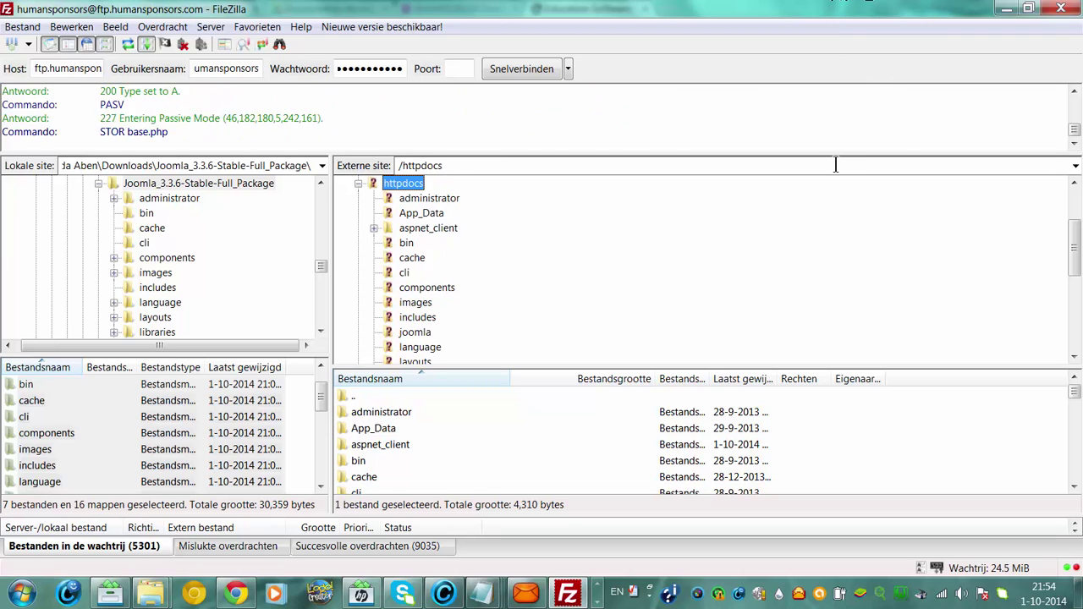
Step: In Chrome, open the saved Google page and trim the adsense/ part off the address
{"action": "left_click", "coordinate": [234, 594]}
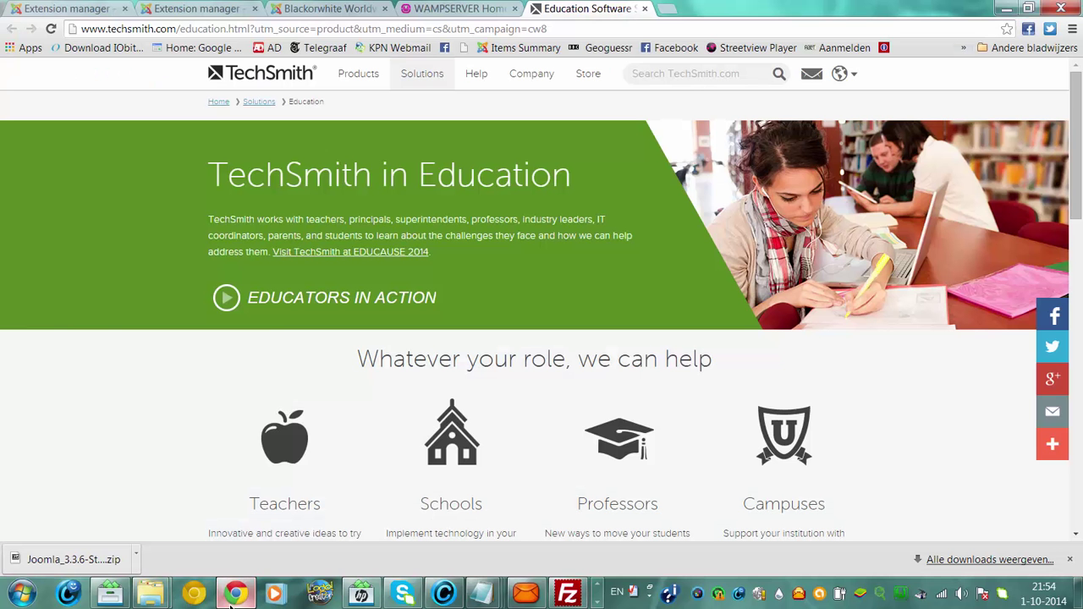
{"action": "left_click", "coordinate": [223, 47]}
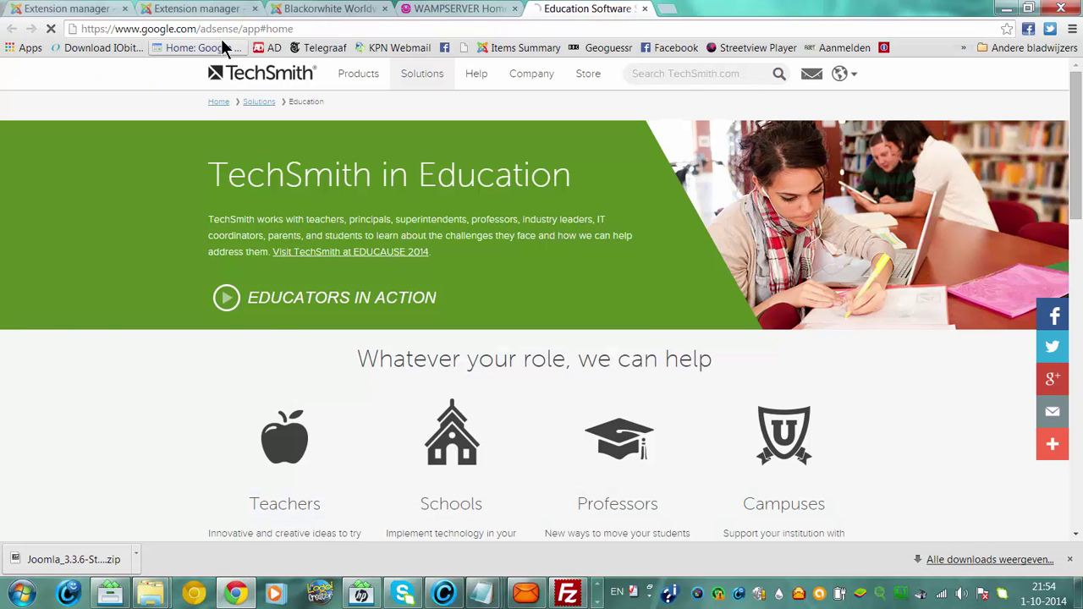
{"action": "left_click", "coordinate": [217, 29]}
{"action": "type", "text": "go"}
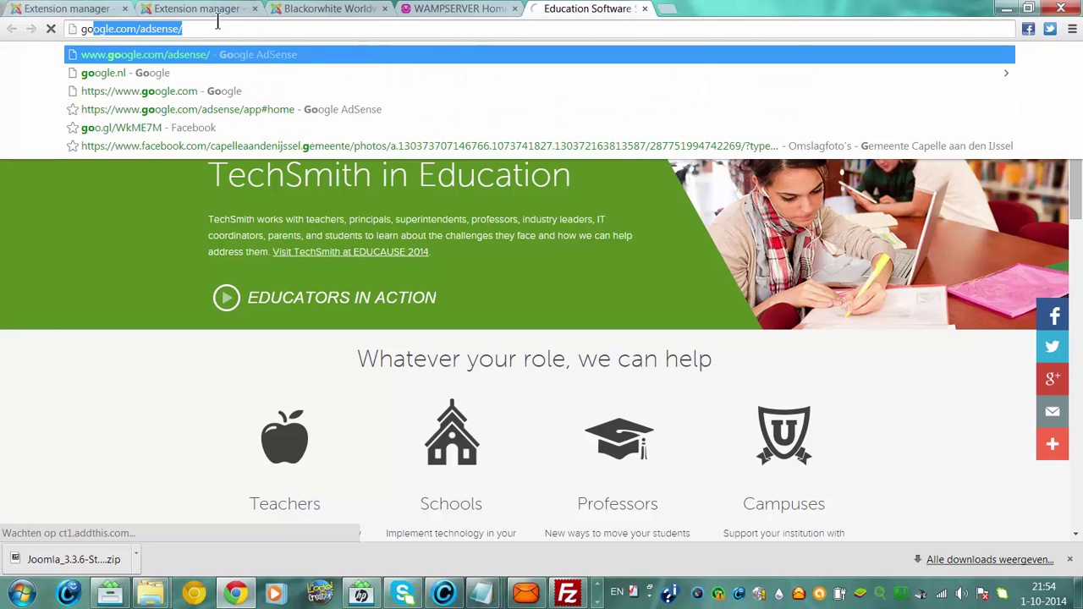
{"action": "key", "text": "Escape"}
{"action": "key", "text": "Escape"}
{"action": "left_click_drag", "start_coordinate": [167, 29], "coordinate": [351, 47]}
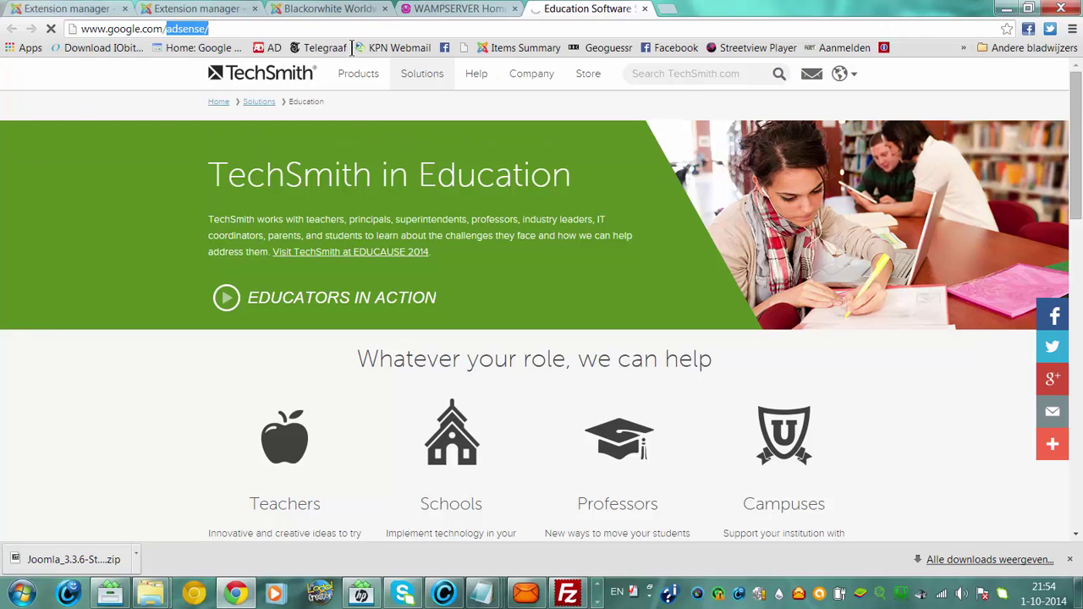
{"action": "key", "text": "BackSpace"}
{"action": "key", "text": "BackSpace"}
{"action": "key", "text": "Escape"}
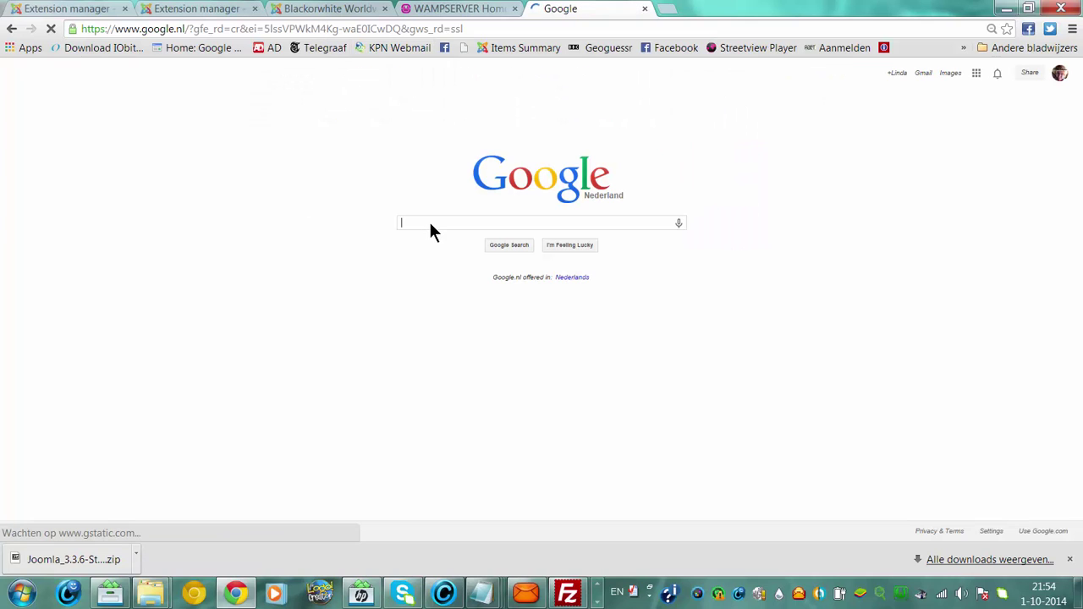
Step: Search for joomla.org/download.html and open the Download Joomla! result
{"action": "type", "text": "joo"}
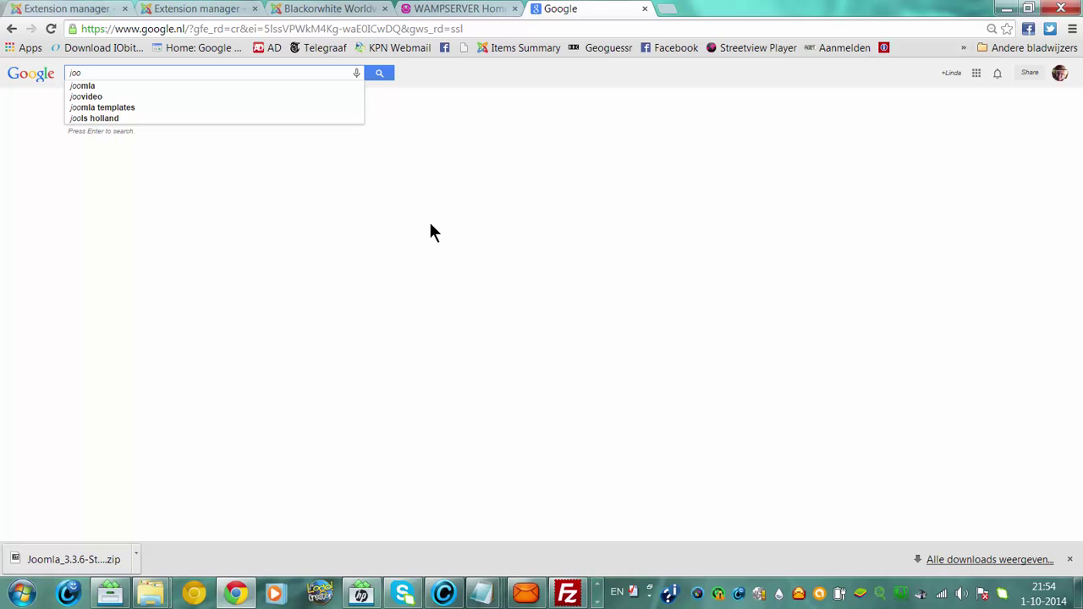
{"action": "type", "text": "mla.o"}
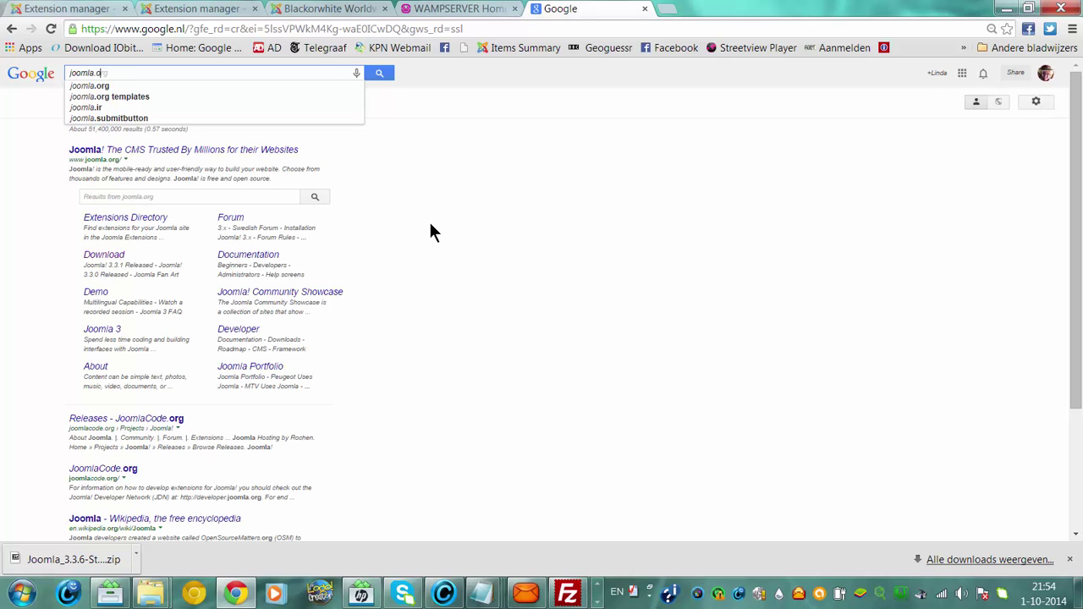
{"action": "type", "text": "rg/do"}
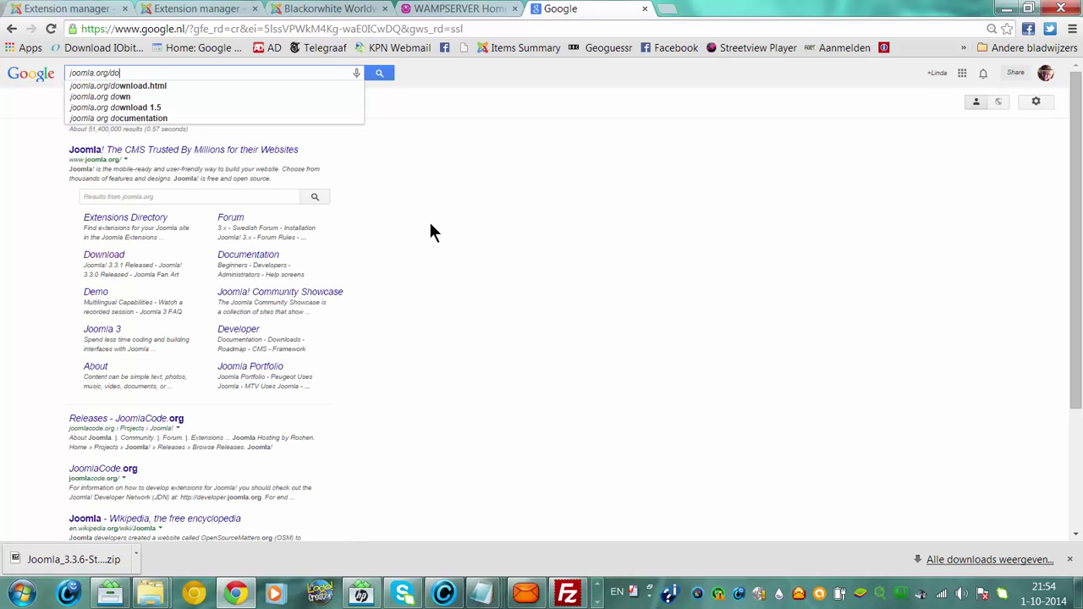
{"action": "type", "text": "wn"}
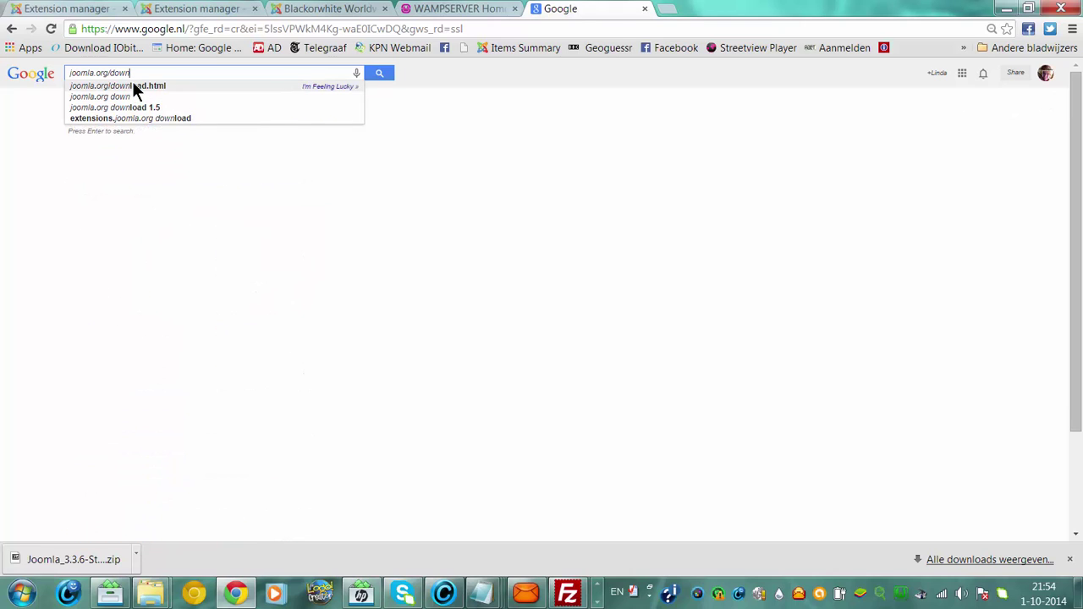
{"action": "left_click", "coordinate": [133, 86]}
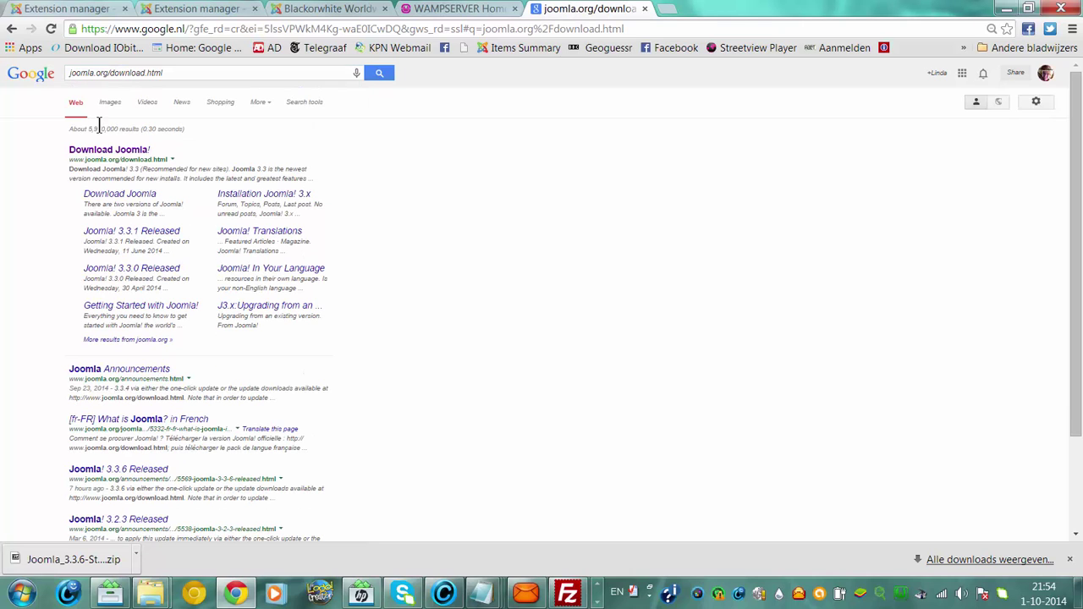
{"action": "left_click", "coordinate": [104, 150]}
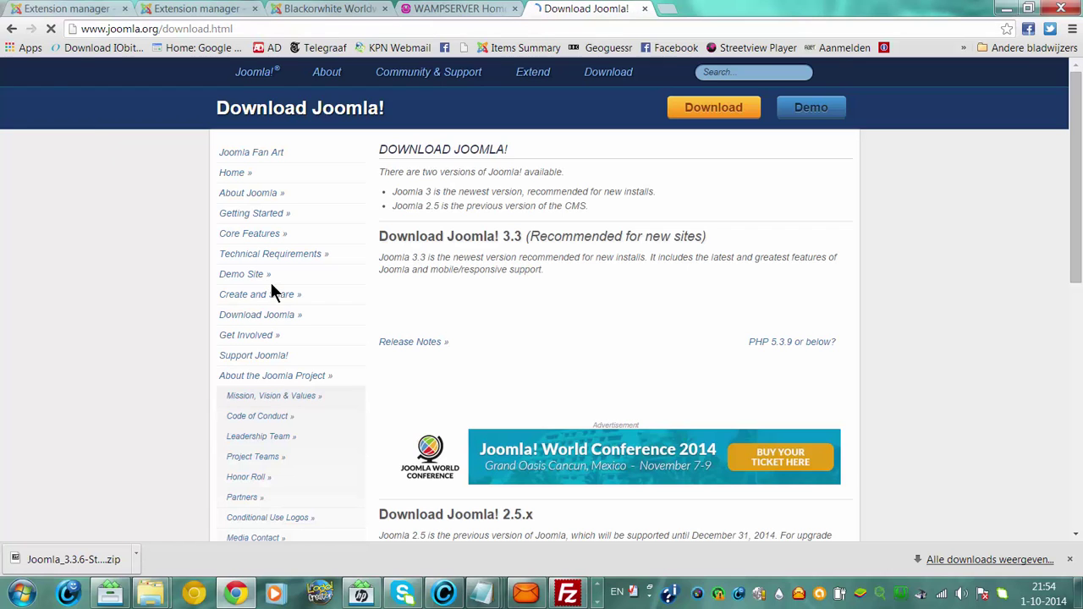
Step: Scroll to the Download Joomla! 3.3 button, then switch to the WampServer localhost tab
{"action": "left_click_drag", "start_coordinate": [1072, 105], "coordinate": [1079, 145]}
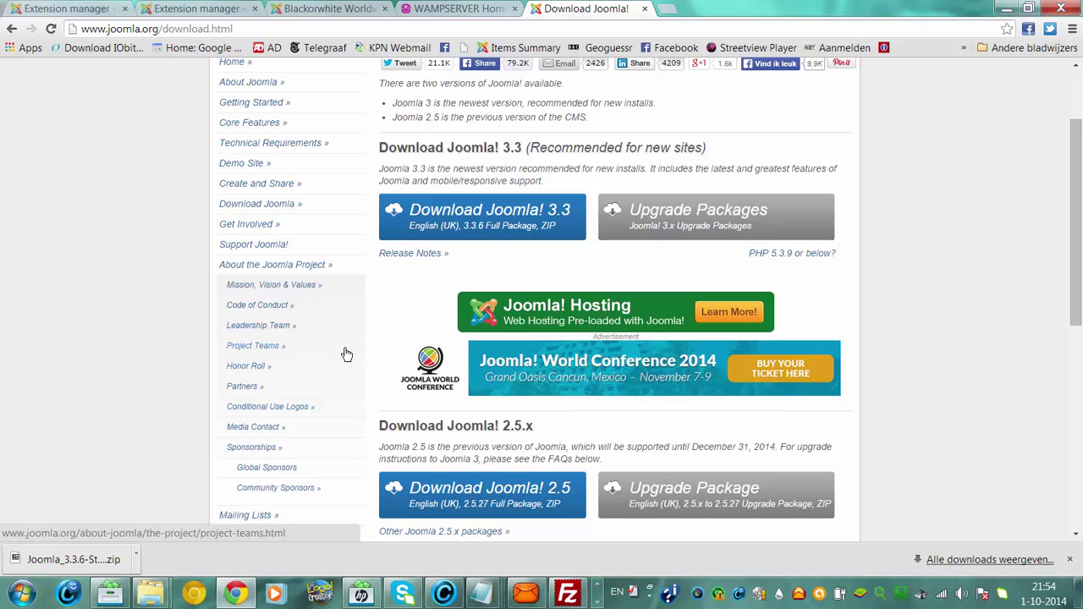
{"action": "left_click", "coordinate": [484, 8]}
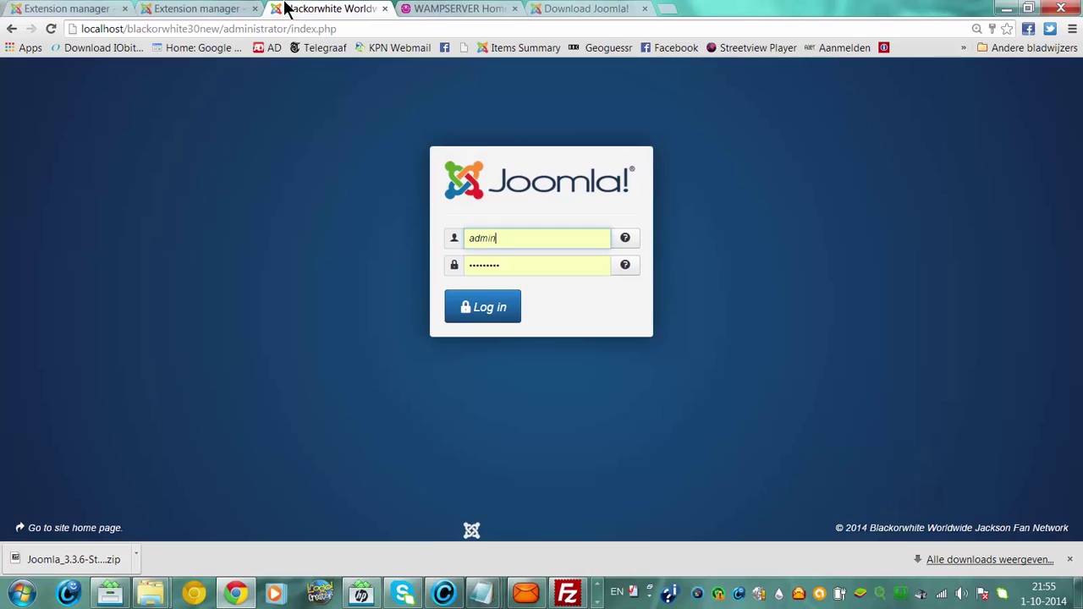
Step: Log in to the blackorwhite30new administrator and launch 'Joomla! 3.3.6 Update now!' under Maintenance
{"action": "left_click", "coordinate": [284, 8]}
{"action": "left_click", "coordinate": [483, 309]}
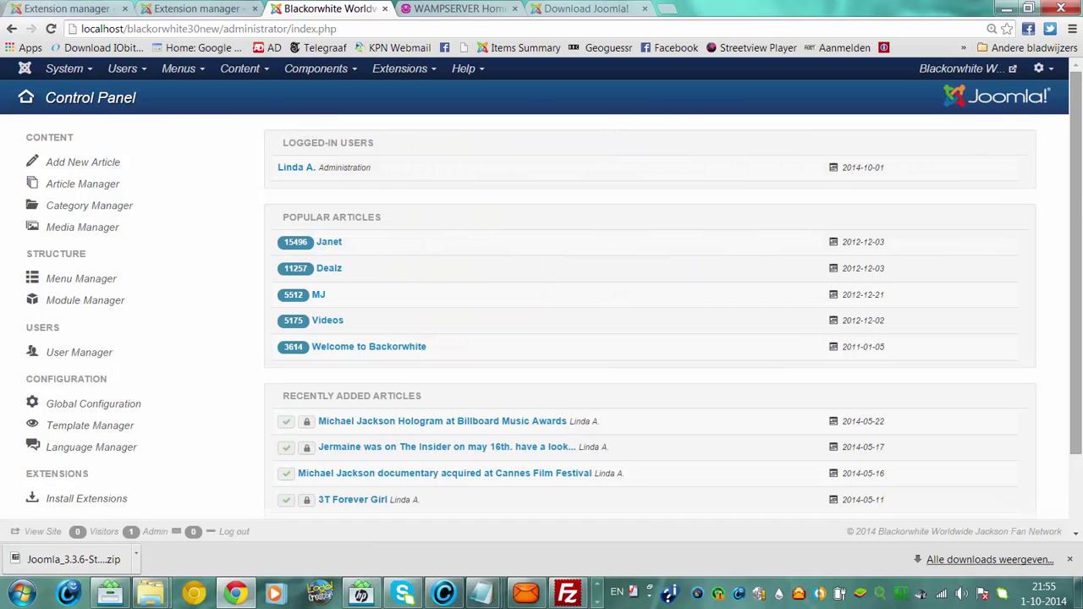
{"action": "scroll", "coordinate": [1077, 264], "scroll_direction": "down", "scroll_amount": 2}
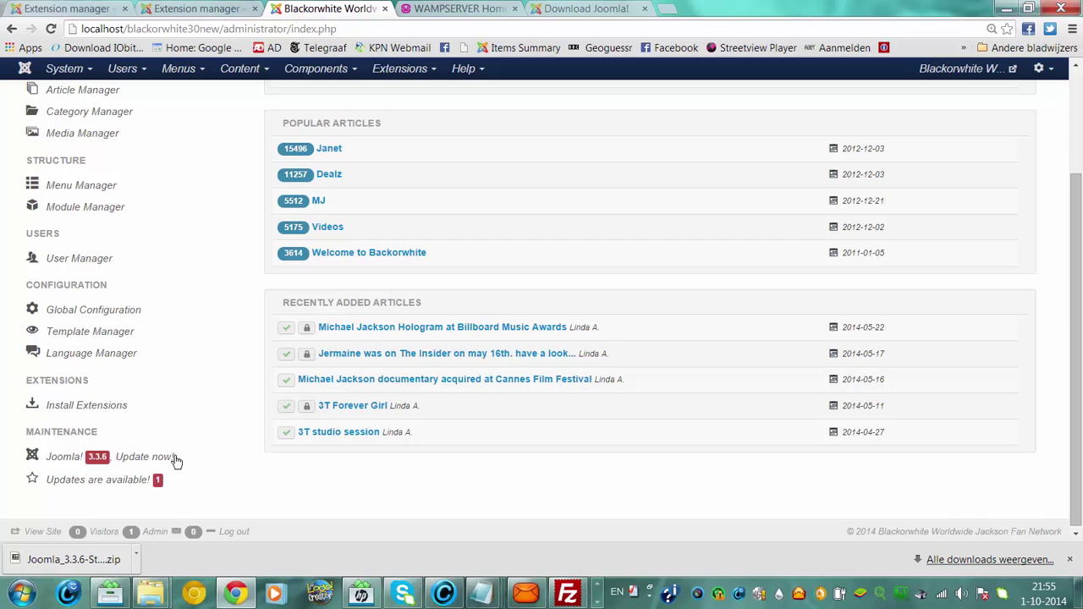
{"action": "left_click", "coordinate": [140, 464]}
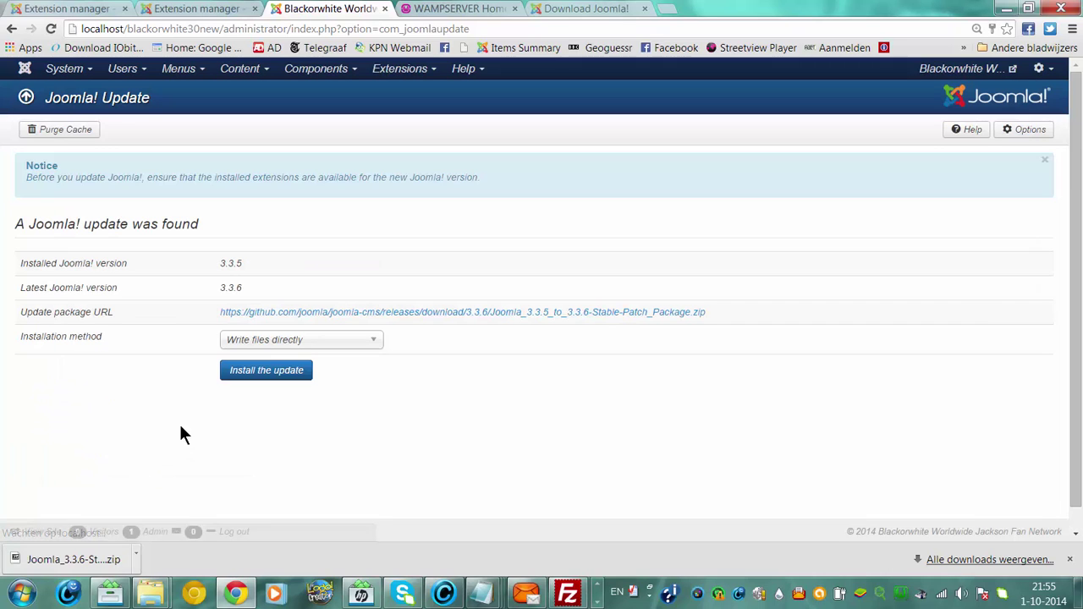
Step: Install the 3.3.6 update and dismiss the Invalid login alert
{"action": "left_click", "coordinate": [256, 377]}
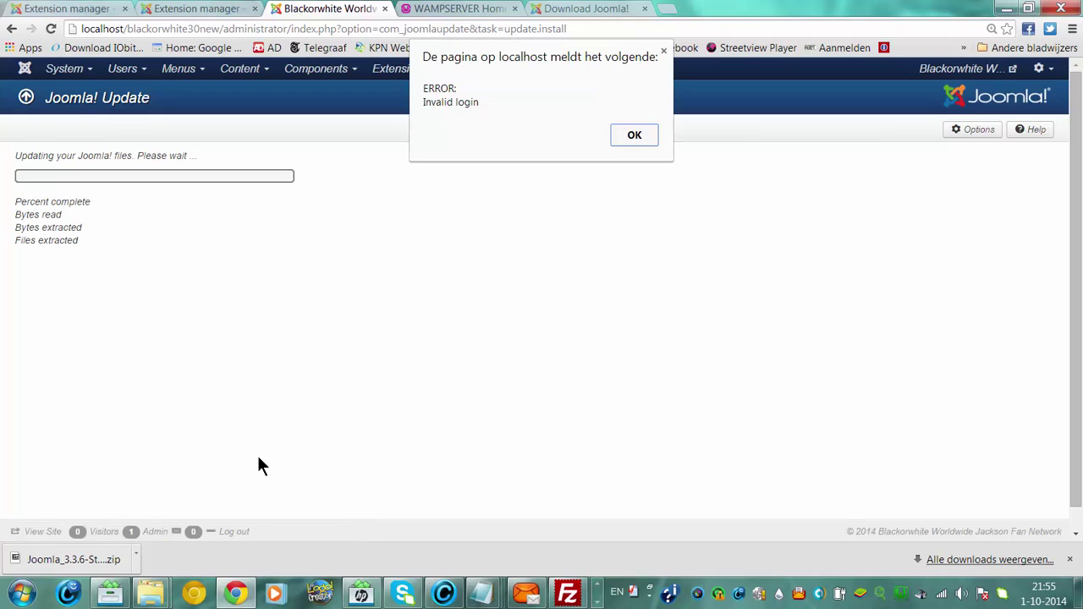
{"action": "left_click", "coordinate": [623, 139]}
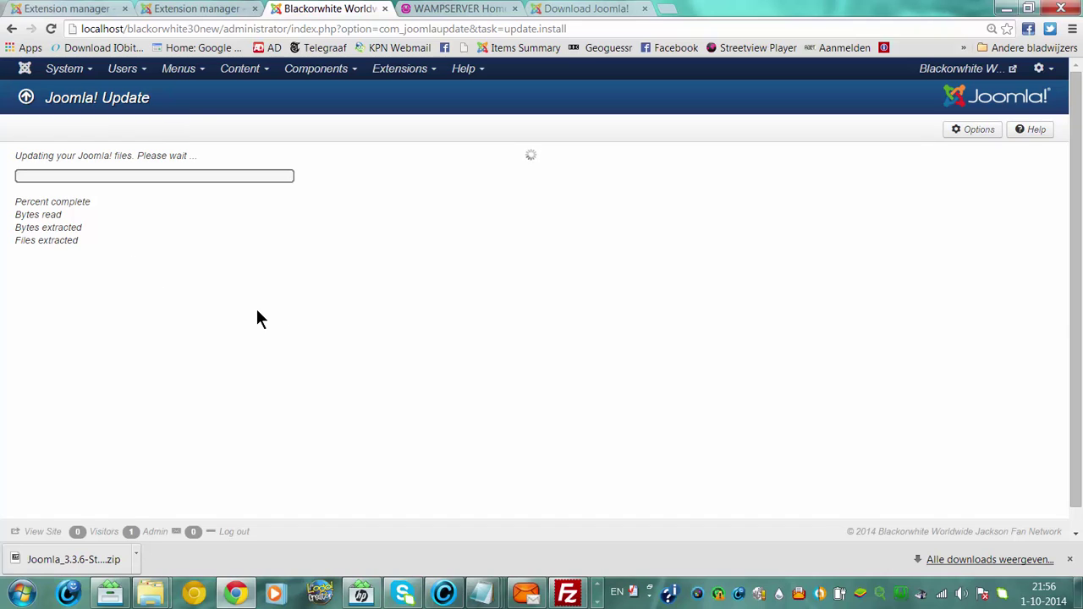
{"action": "left_click", "coordinate": [183, 11]}
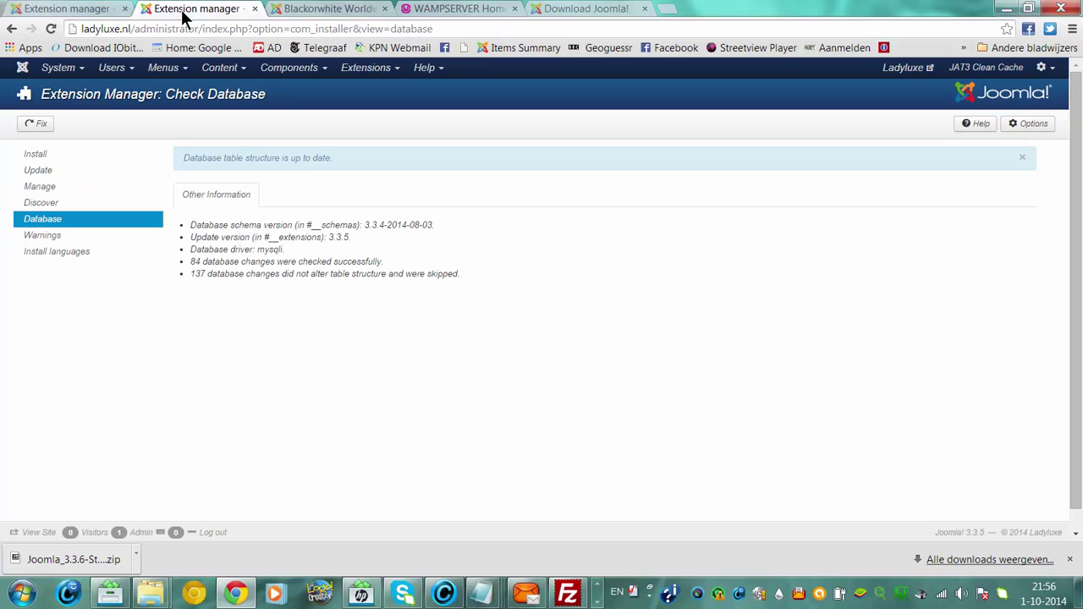
{"action": "left_click", "coordinate": [53, 71]}
{"action": "left_click", "coordinate": [58, 93]}
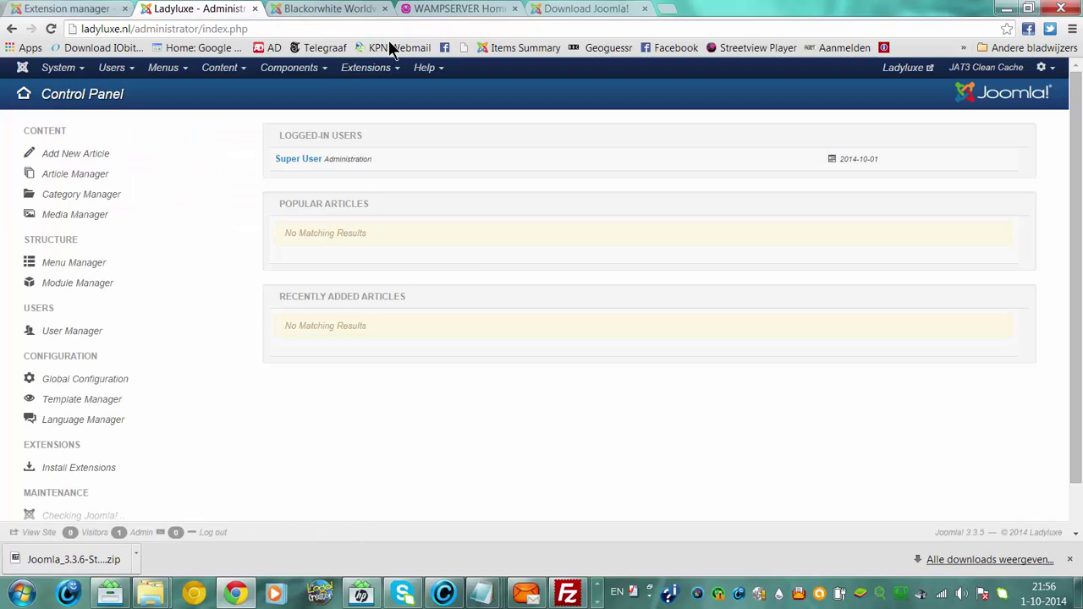
{"action": "left_click", "coordinate": [372, 72]}
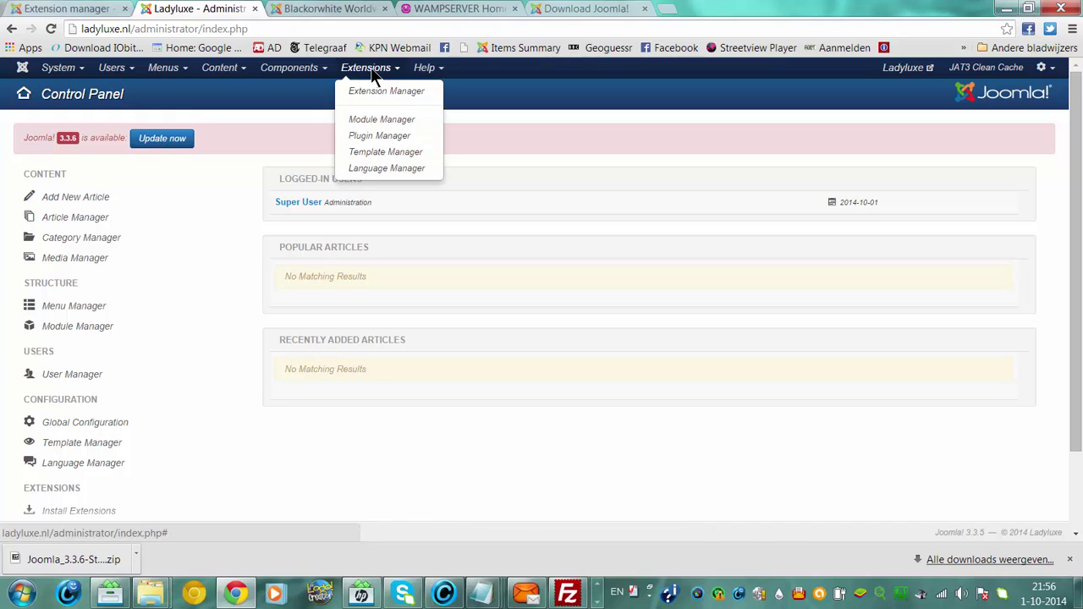
{"action": "left_click", "coordinate": [376, 93]}
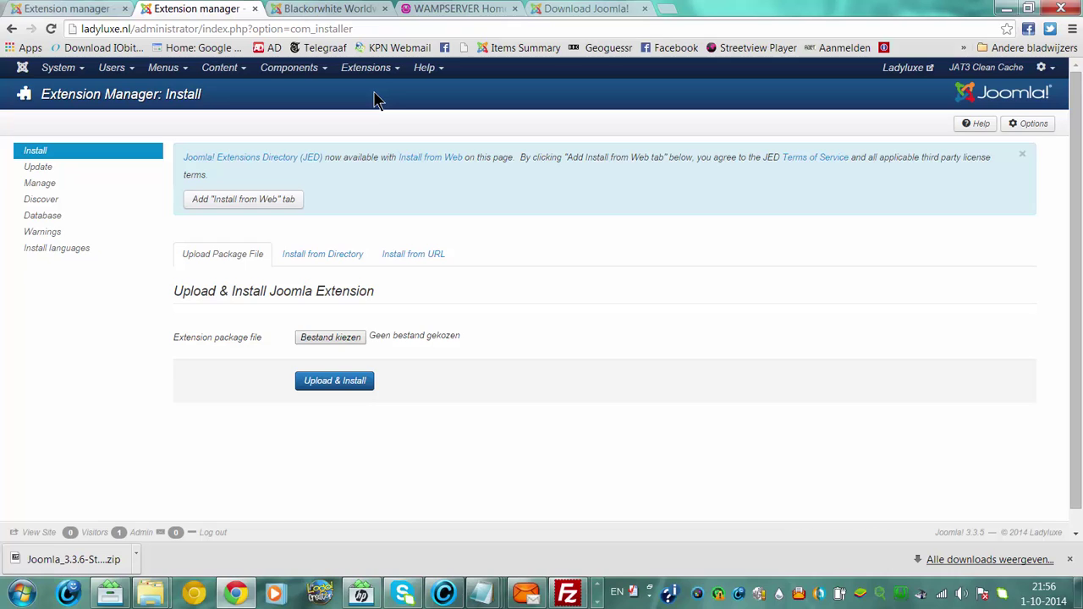
{"action": "left_click", "coordinate": [48, 214]}
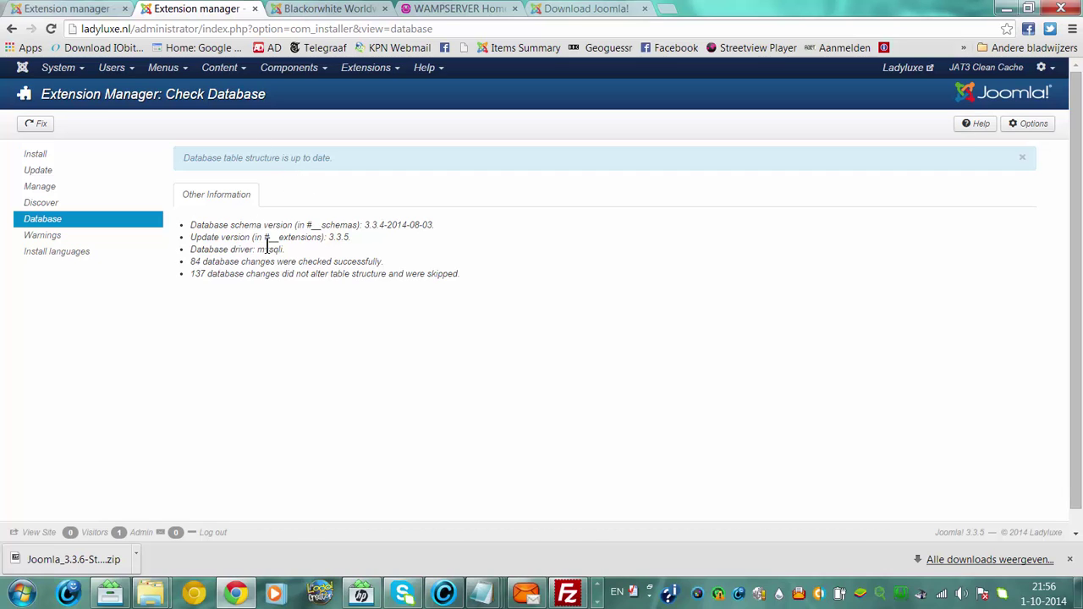
Step: Fix the database structure, reload the check page, and bring FileZilla's upload forward
{"action": "left_click", "coordinate": [44, 127]}
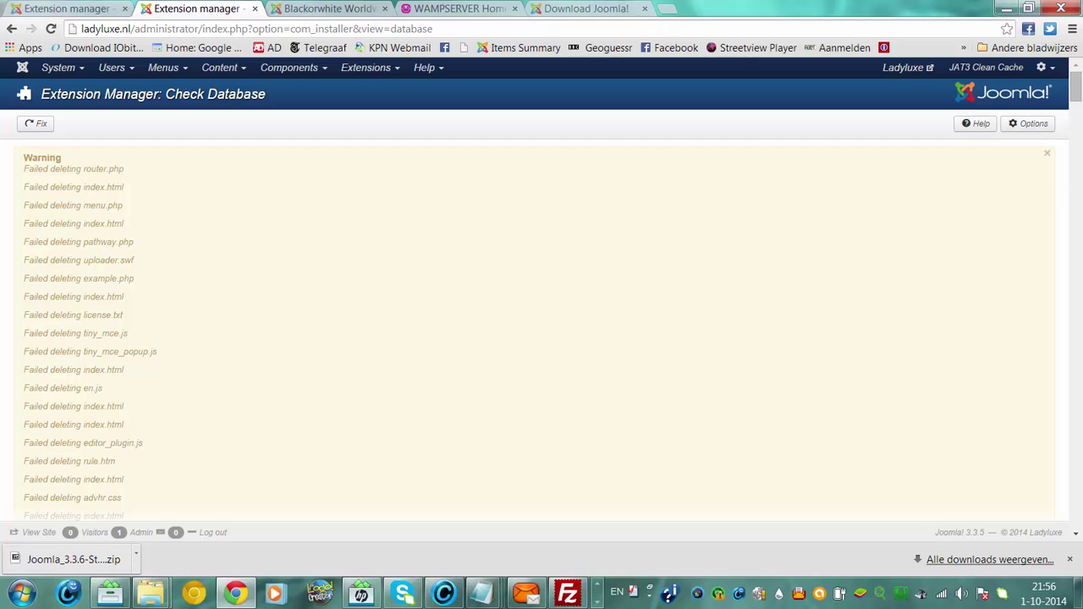
{"action": "left_click_drag", "start_coordinate": [1073, 90], "coordinate": [1075, 506]}
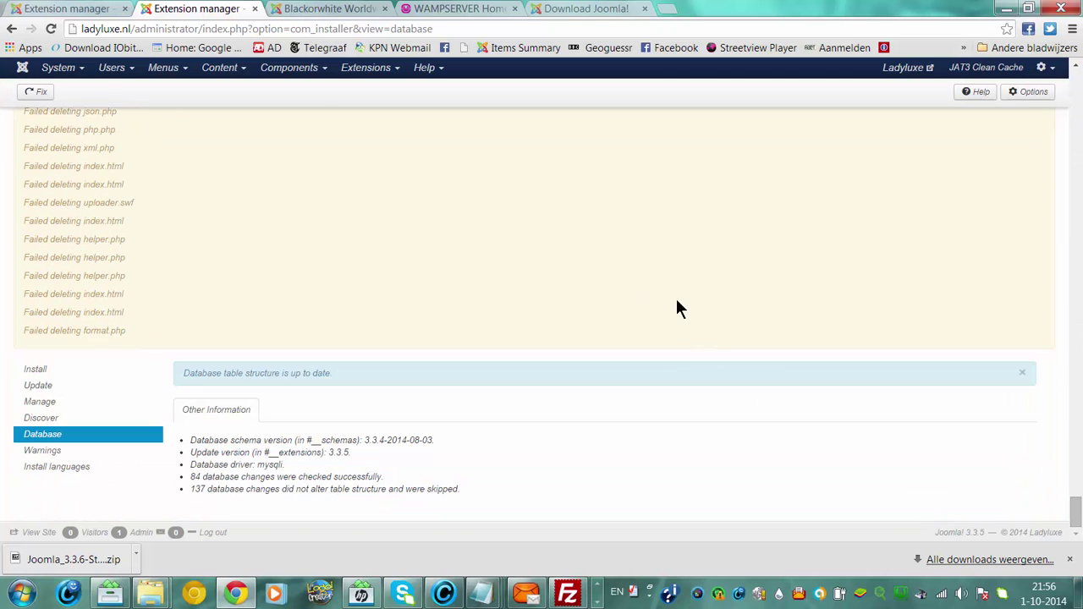
{"action": "left_click", "coordinate": [158, 23]}
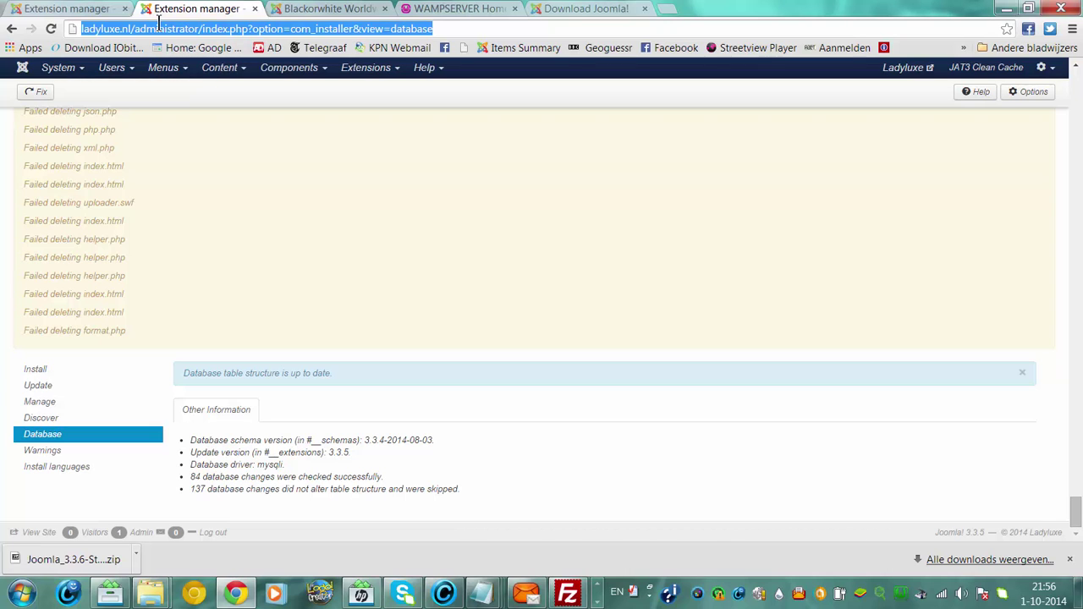
{"action": "key", "text": "Return"}
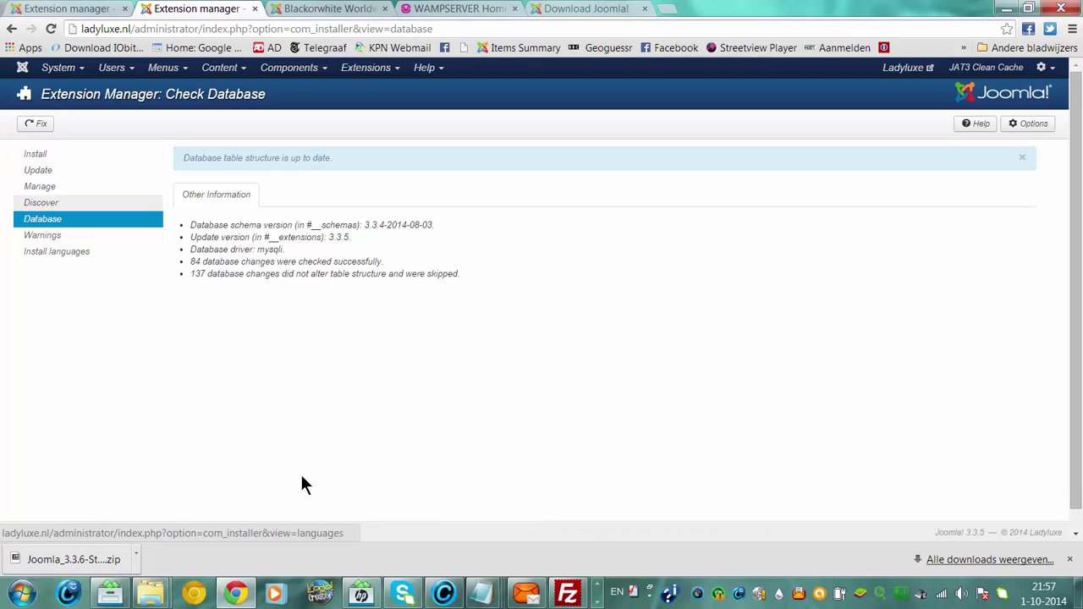
{"action": "left_click", "coordinate": [525, 592]}
{"action": "left_click", "coordinate": [568, 592]}
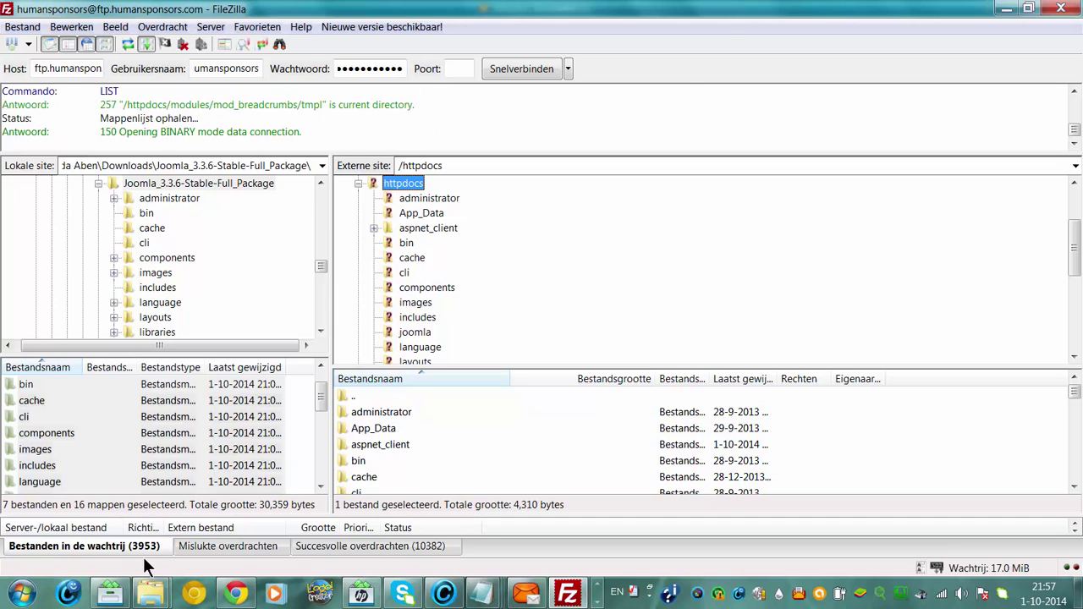
Step: Back in Chrome, check the local update tab, then open the live site's Check Database tab
{"action": "left_click", "coordinate": [235, 595]}
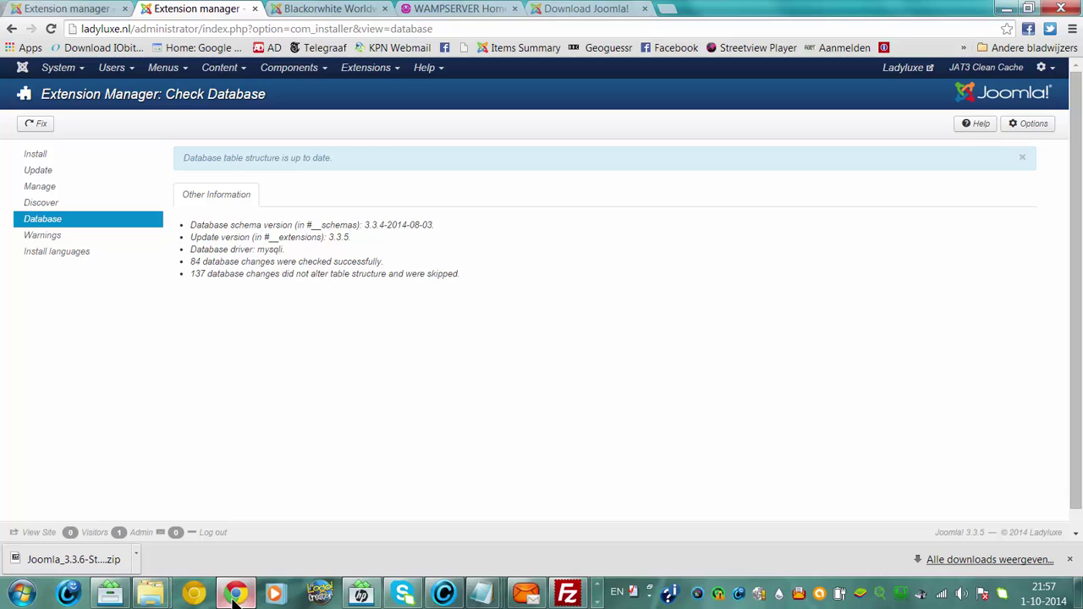
{"action": "left_click", "coordinate": [326, 10]}
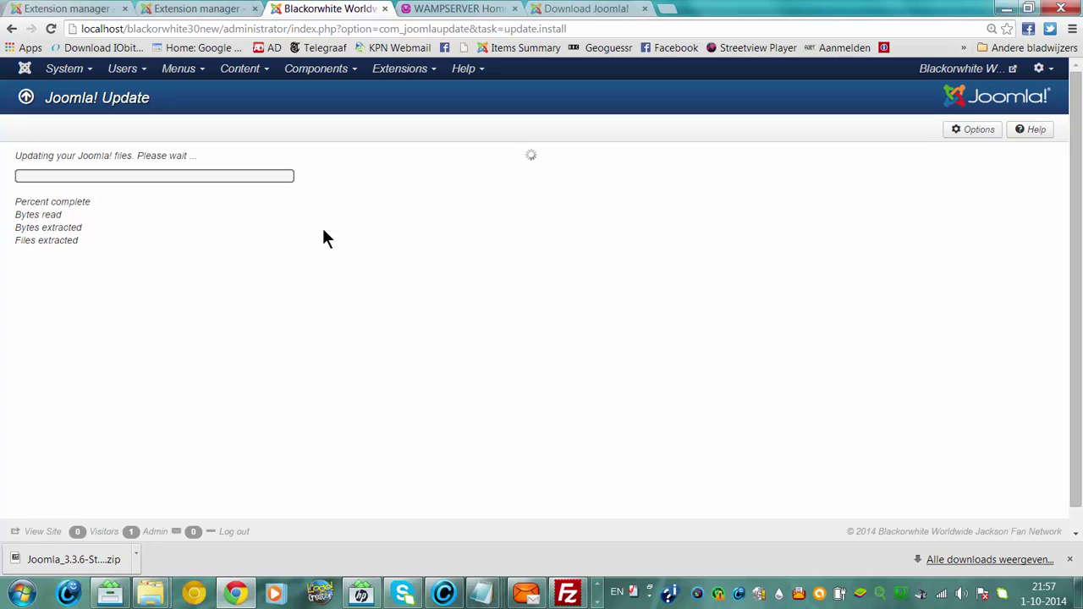
{"action": "left_click", "coordinate": [110, 11]}
{"action": "left_click", "coordinate": [153, 29]}
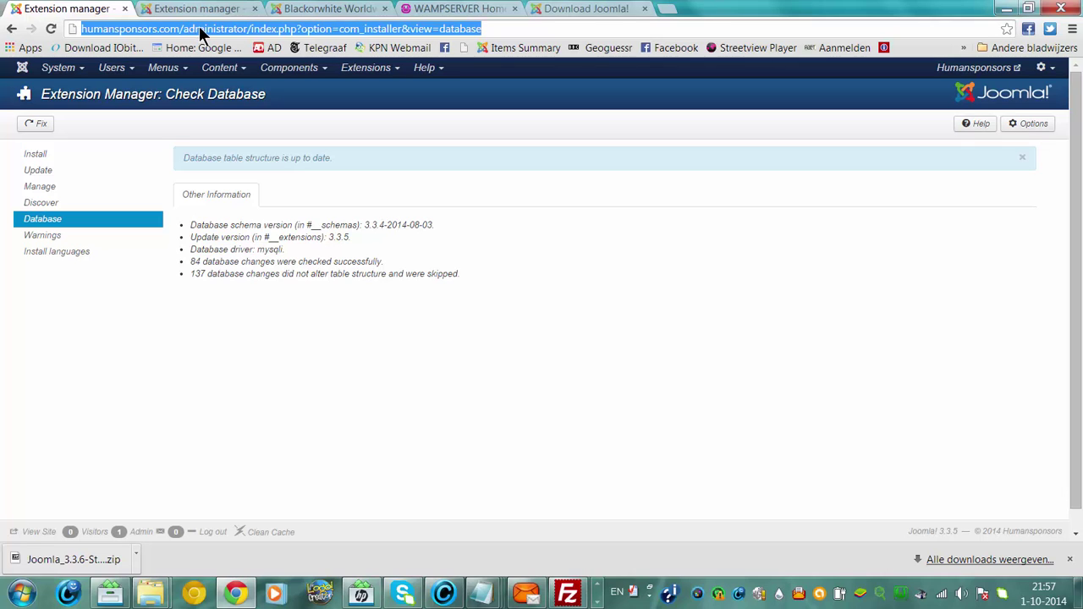
Step: Confirm 3.3.6 on the Control Panel, then open Extension Manager's Database check showing 2 problems
{"action": "left_click", "coordinate": [51, 70]}
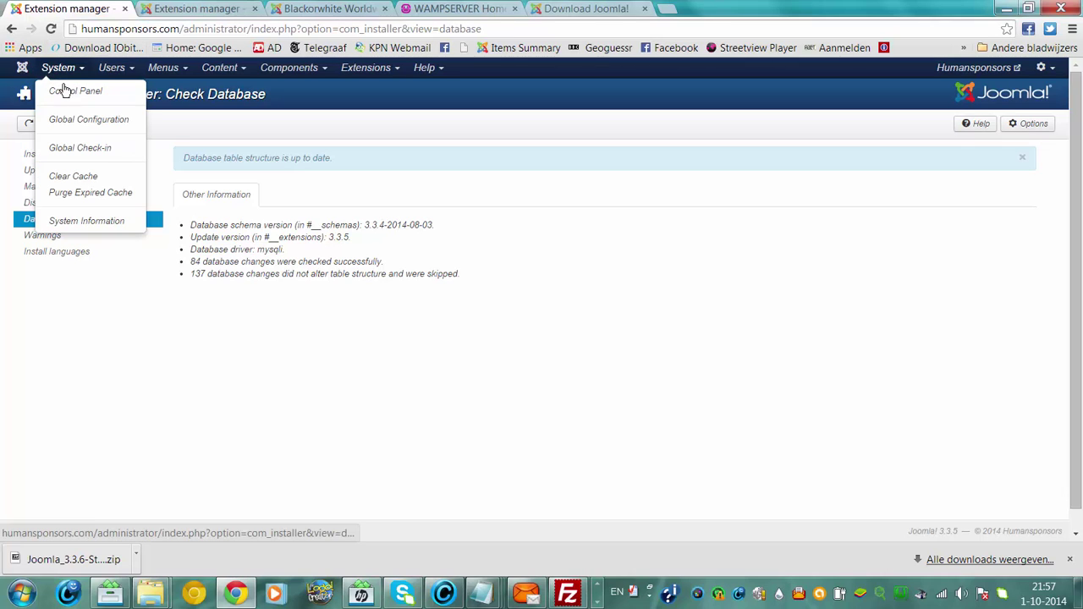
{"action": "left_click", "coordinate": [65, 88]}
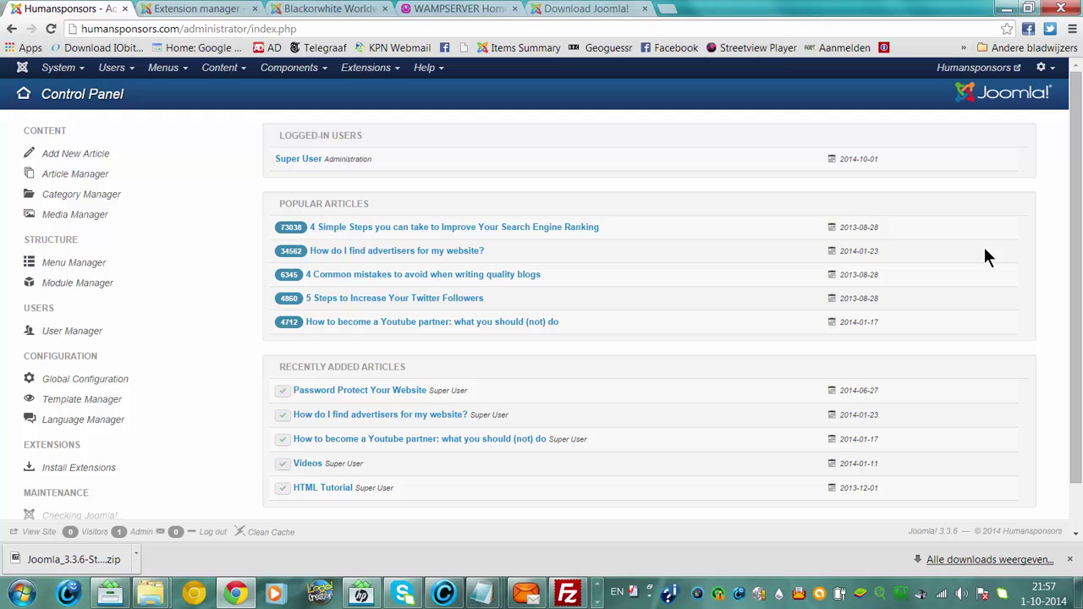
{"action": "scroll", "coordinate": [985, 250], "scroll_direction": "down", "scroll_amount": 1}
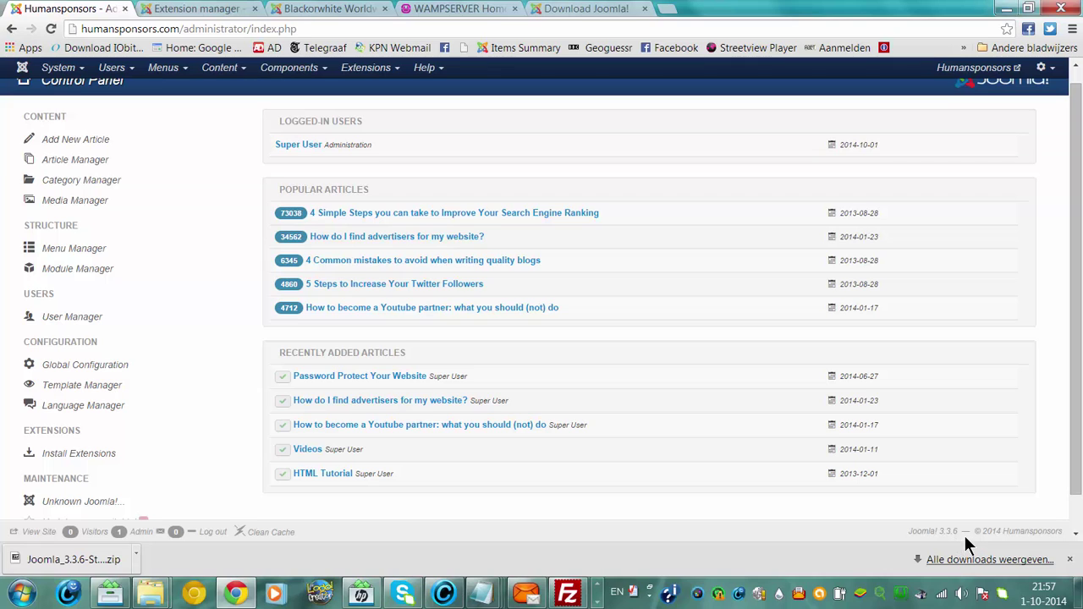
{"action": "left_click", "coordinate": [365, 70]}
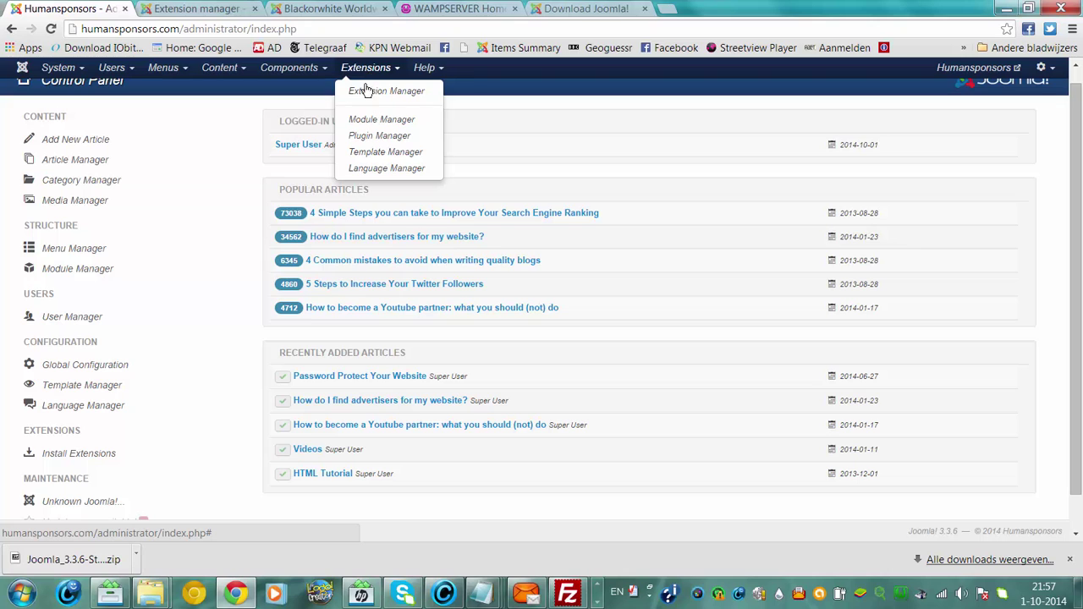
{"action": "left_click", "coordinate": [367, 90]}
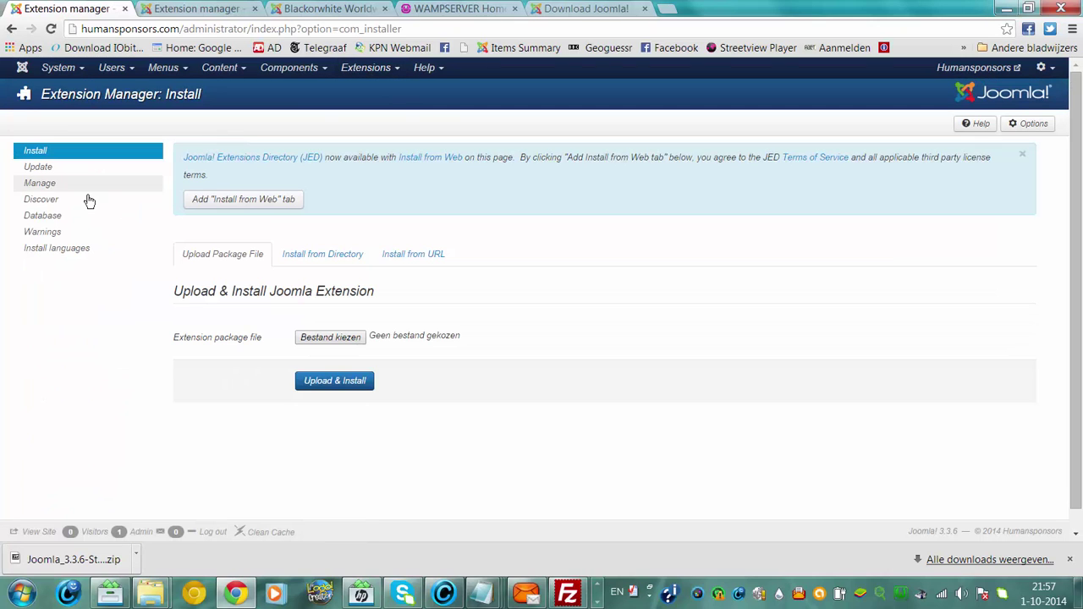
{"action": "left_click", "coordinate": [57, 218]}
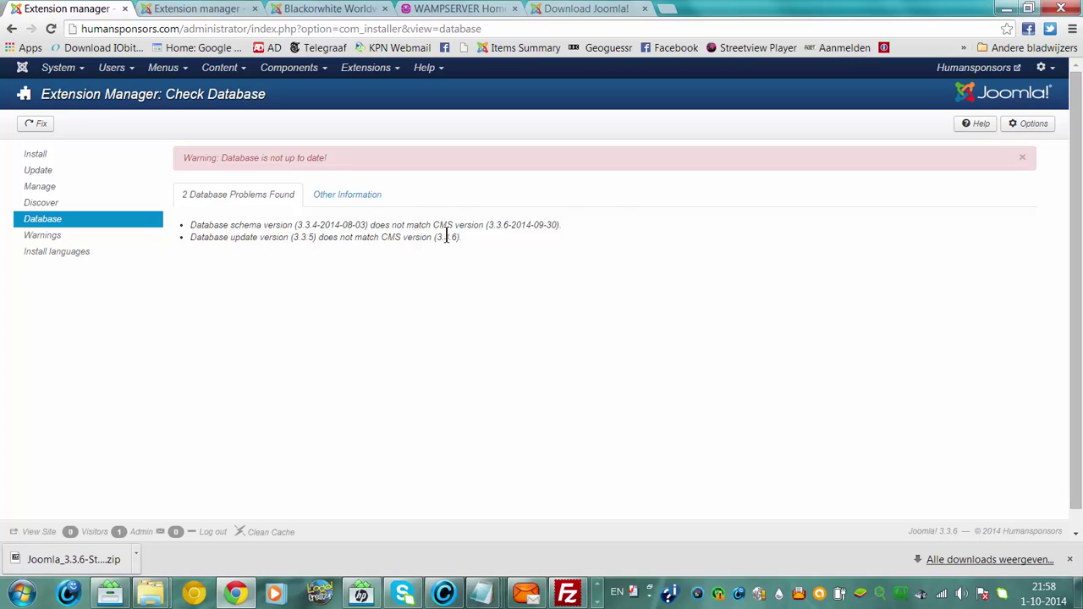
Step: Fix the two database problems, reload to confirm the schema is current, then open System > Control Panel
{"action": "left_click", "coordinate": [41, 125]}
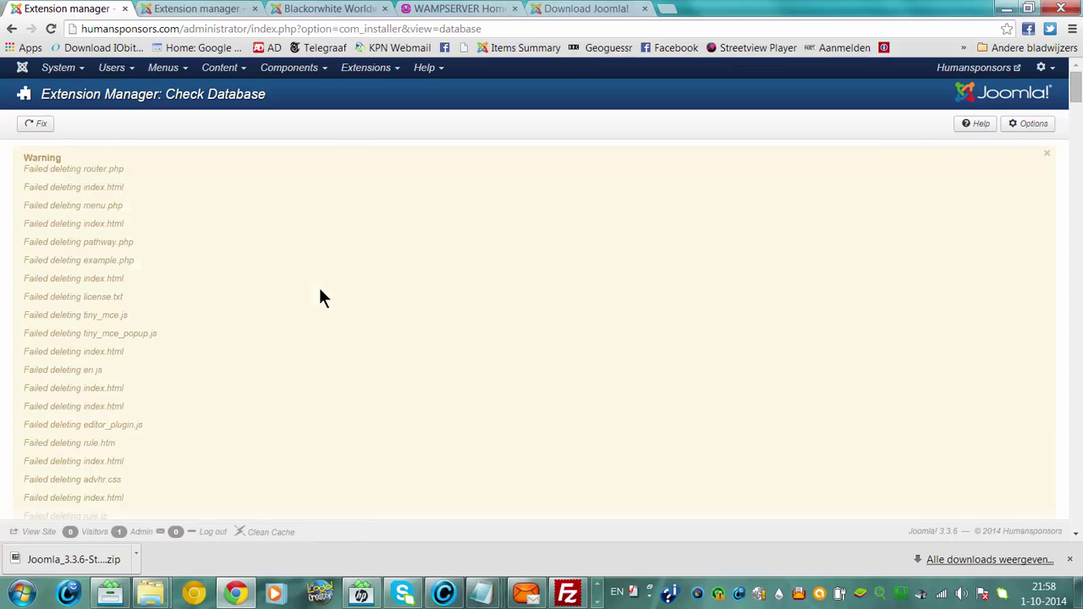
{"action": "left_click", "coordinate": [197, 28]}
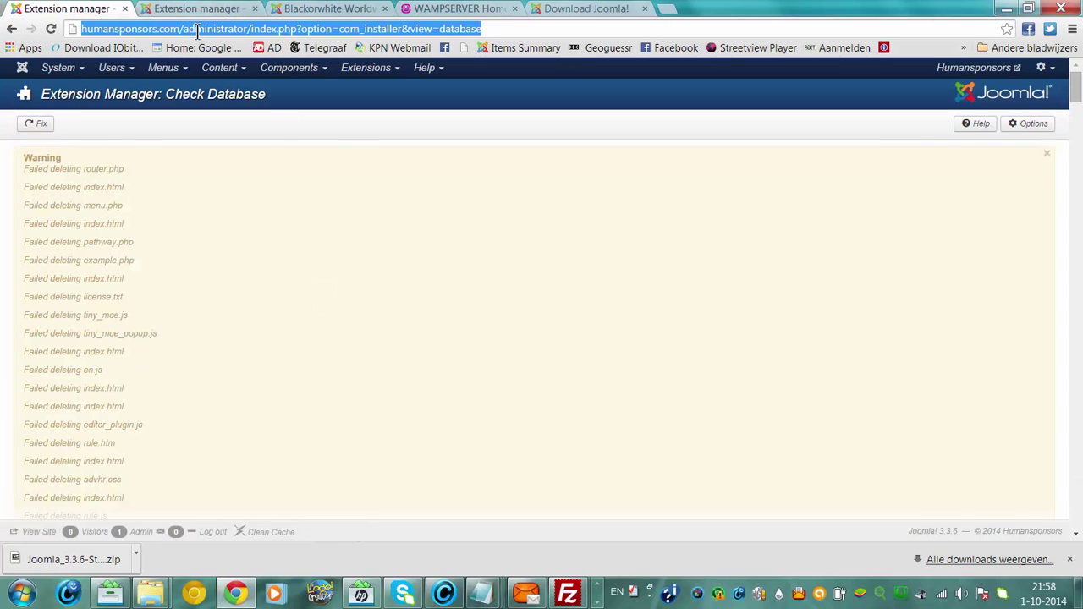
{"action": "key", "text": "Return"}
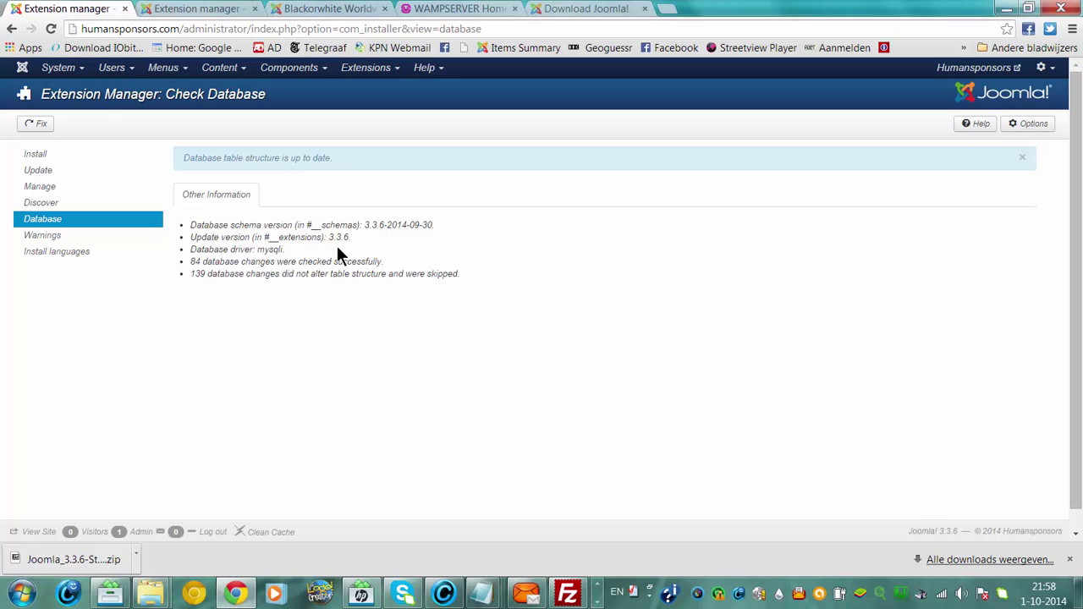
{"action": "left_click", "coordinate": [59, 68]}
{"action": "left_click", "coordinate": [72, 94]}
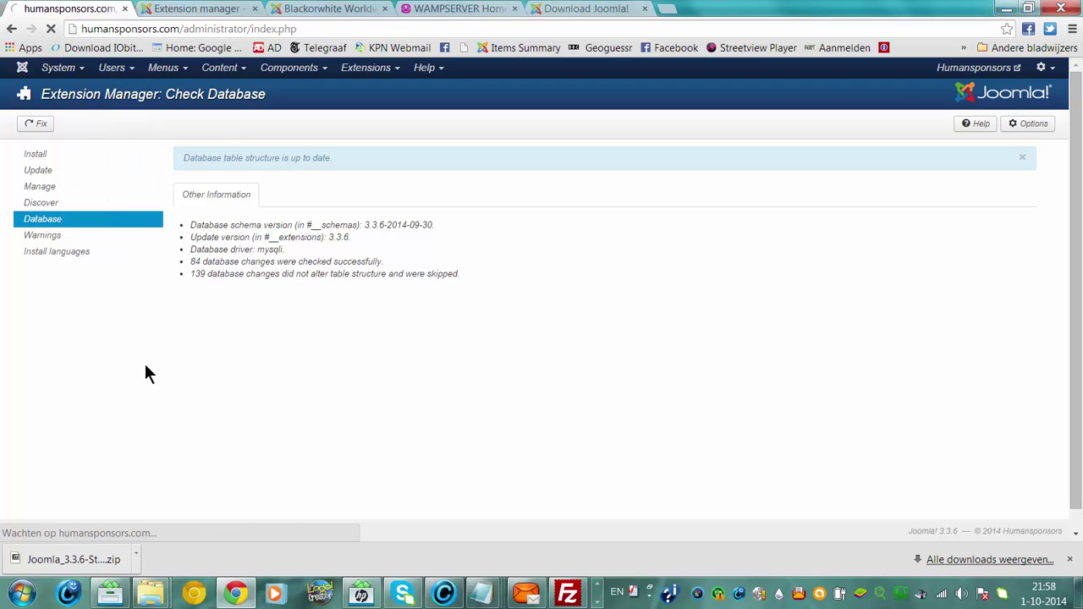
Step: Connect FileZilla to ftp.blackorwhite.nl with the site's FTP username, closing the old connection
{"action": "left_click", "coordinate": [567, 593]}
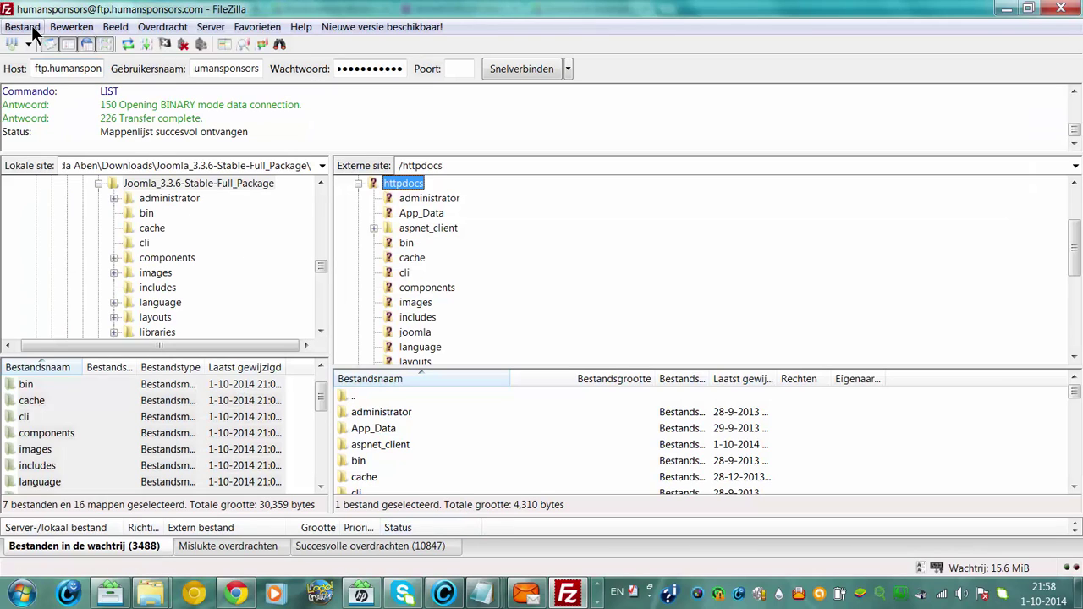
{"action": "double_click", "coordinate": [48, 67]}
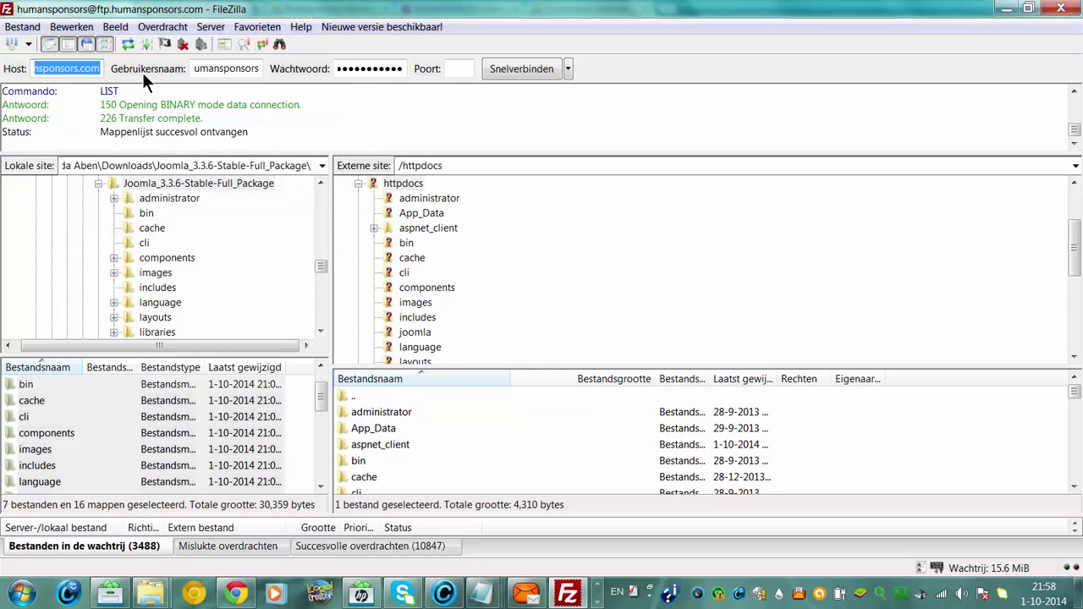
{"action": "type", "text": "ftp.b"}
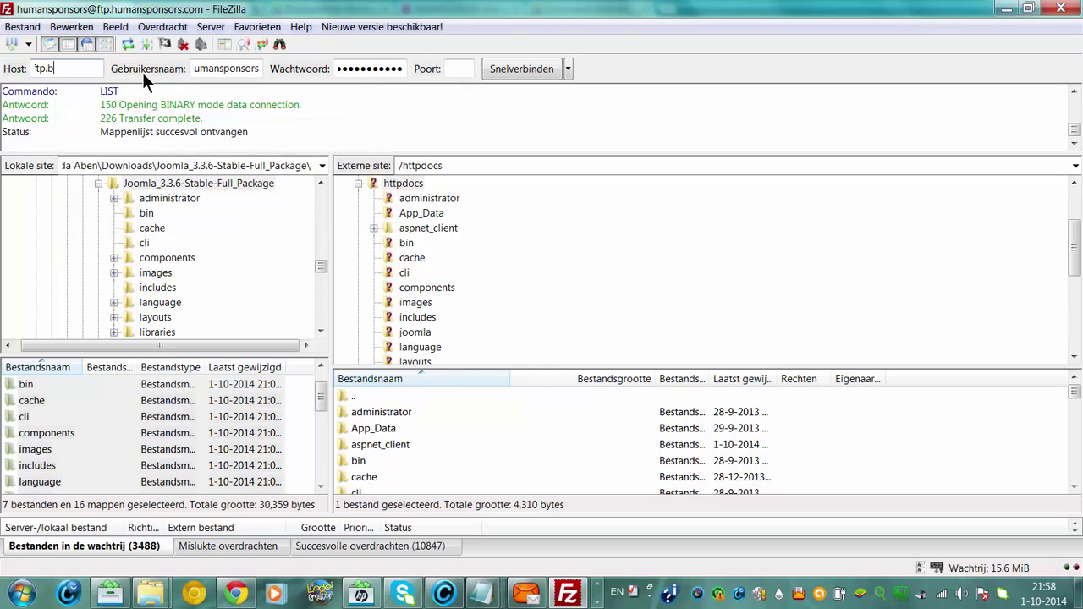
{"action": "type", "text": "lackorwhite.nl"}
{"action": "left_click", "coordinate": [195, 68]}
{"action": "key", "text": "ctrl+a"}
{"action": "key", "text": "Delete"}
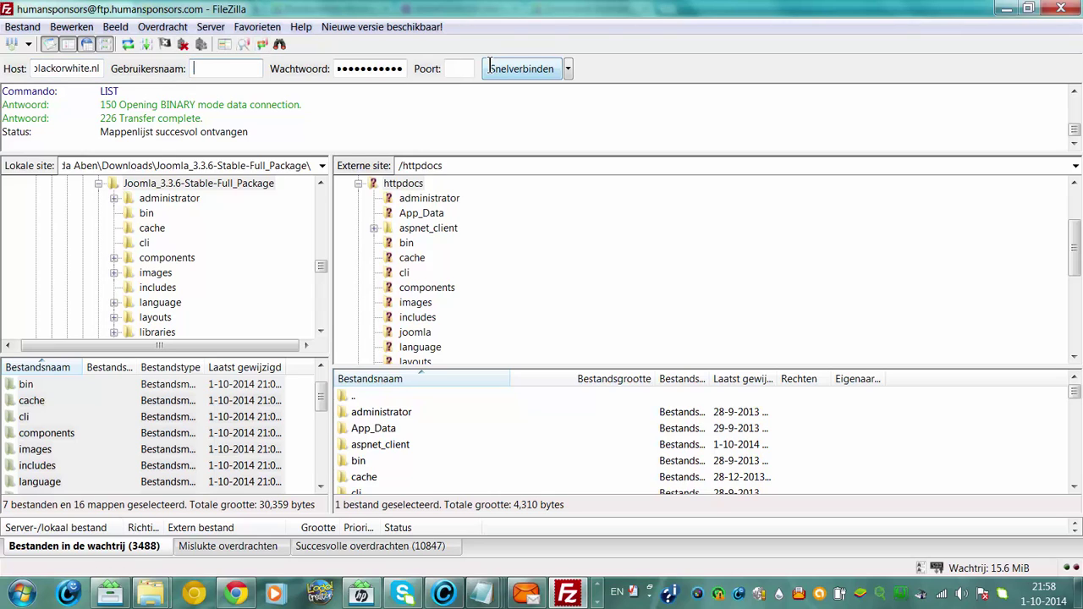
{"action": "type", "text": "blackorwhite"}
{"action": "left_click", "coordinate": [527, 69]}
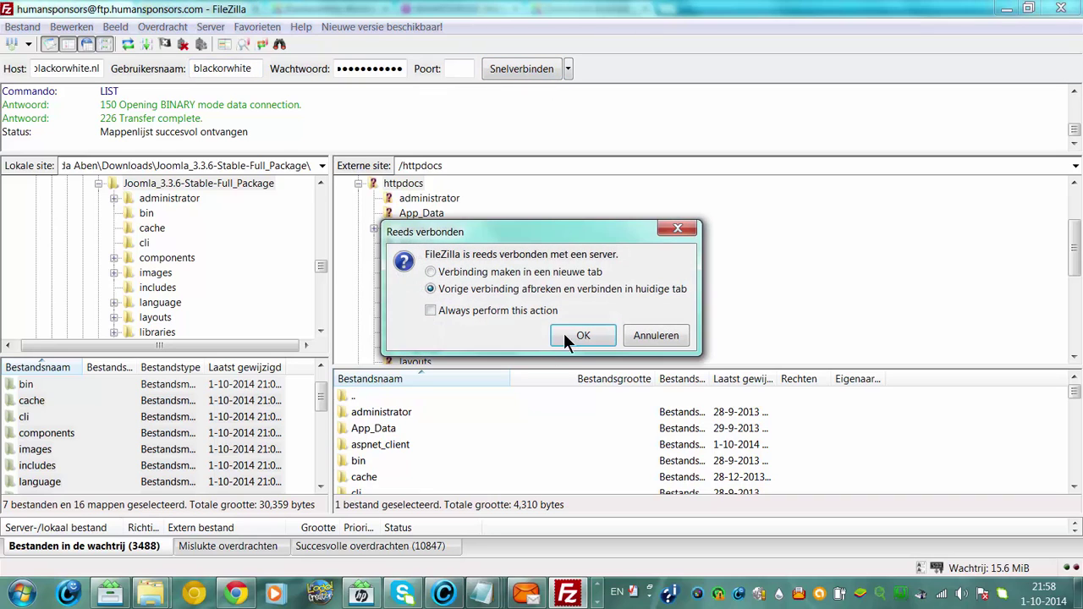
{"action": "left_click", "coordinate": [582, 335]}
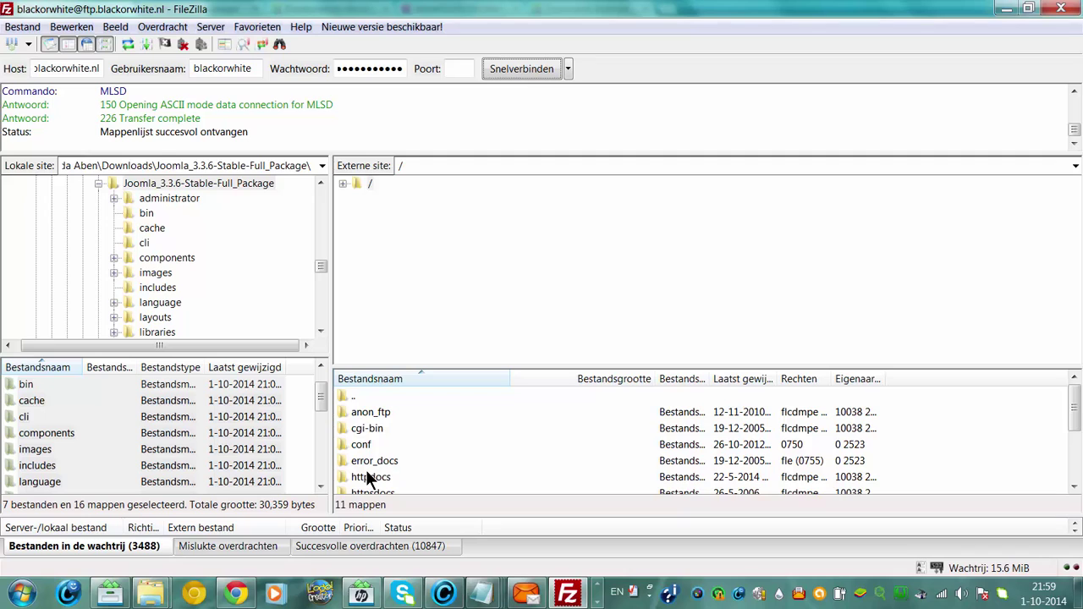
Step: Upload every local Joomla 3.3.6 package file into blackorwhite's /httpdocs, then minimise FileZilla
{"action": "double_click", "coordinate": [370, 479]}
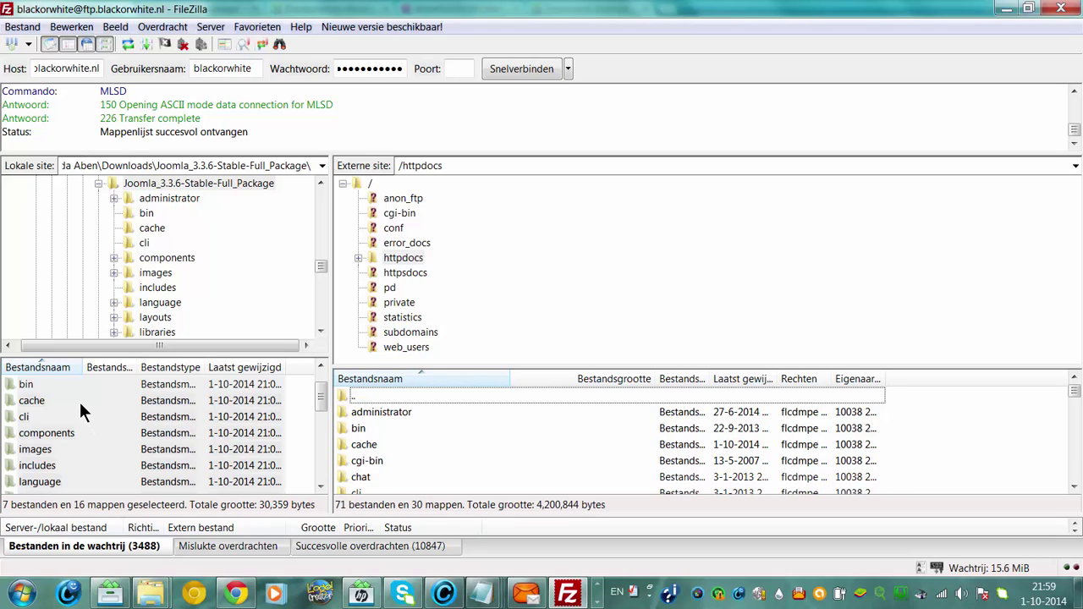
{"action": "key", "text": "ctrl+a"}
{"action": "left_click", "coordinate": [43, 406]}
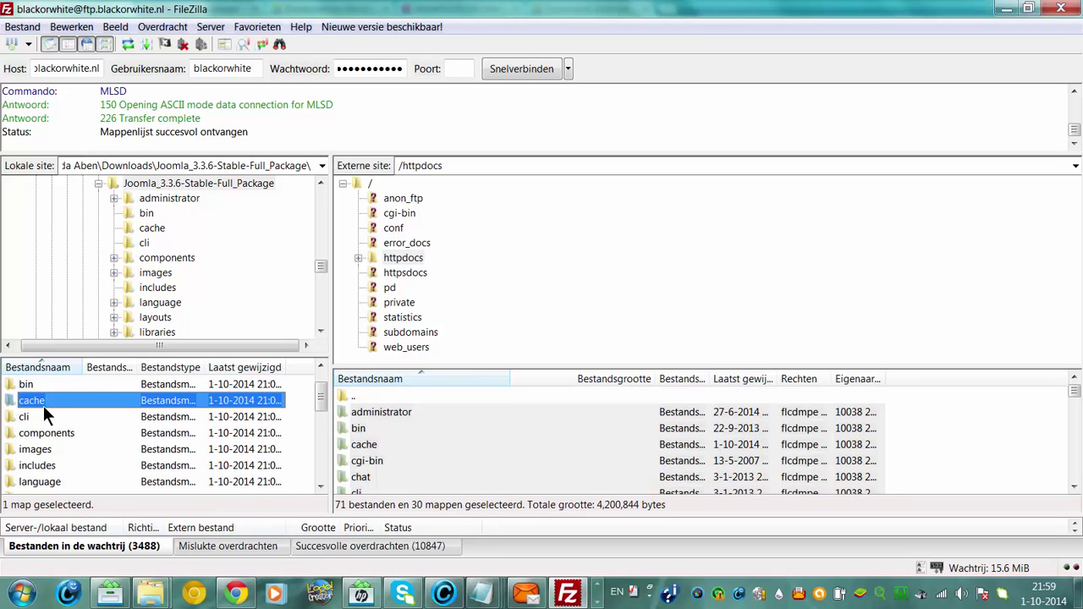
{"action": "key", "text": "ctrl+a"}
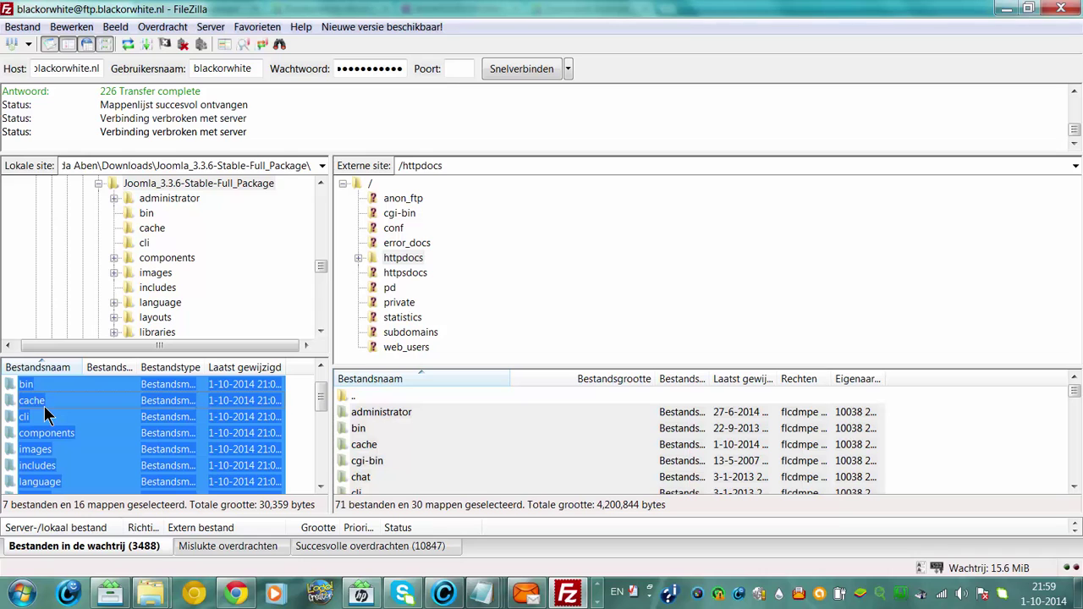
{"action": "right_click", "coordinate": [44, 406]}
{"action": "left_click", "coordinate": [74, 410]}
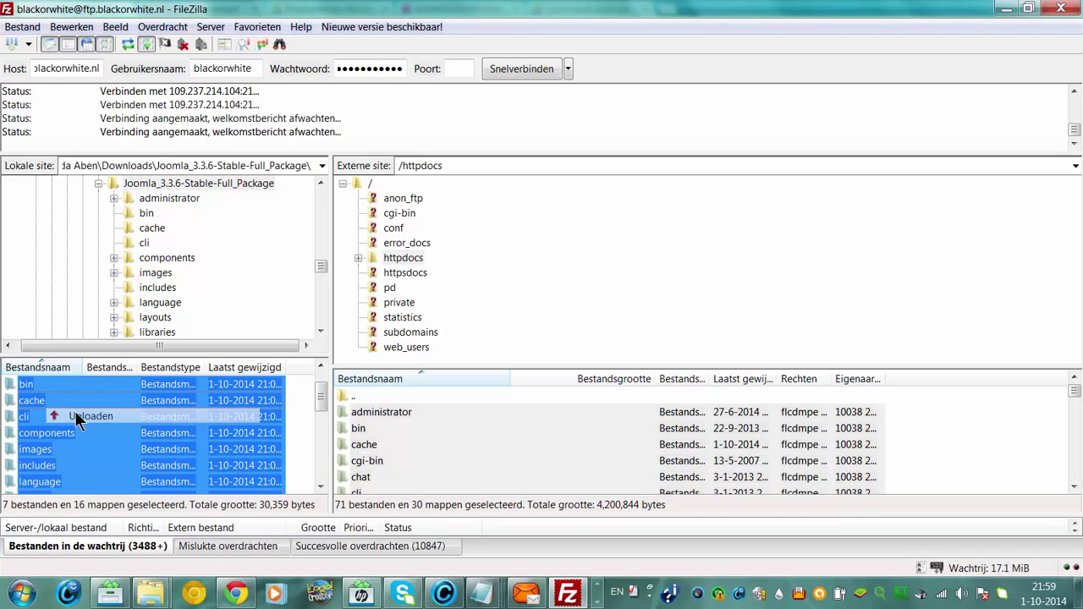
{"action": "left_click", "coordinate": [1003, 10]}
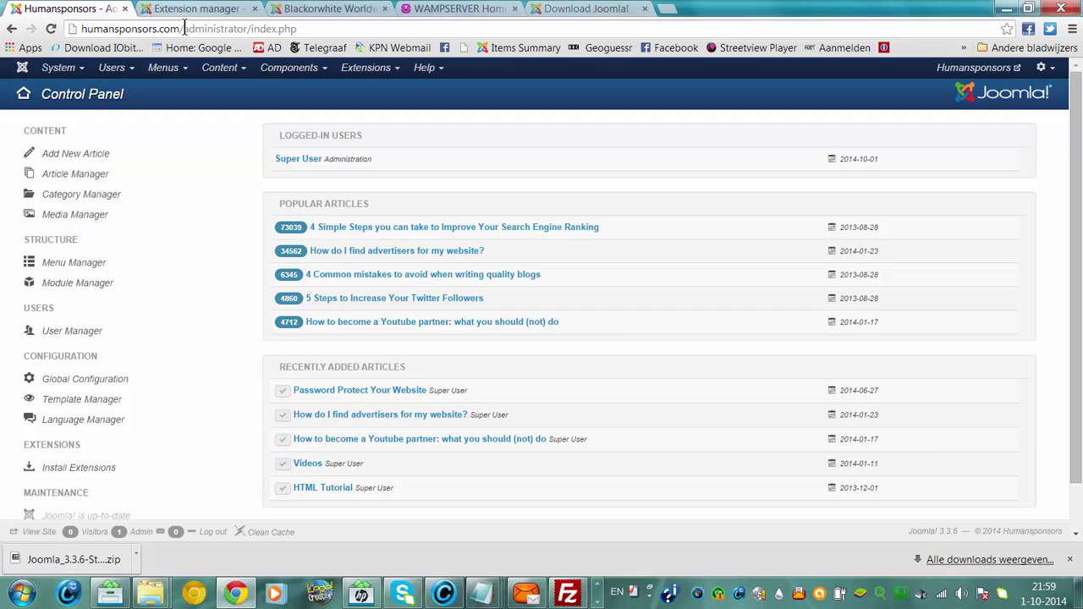
Step: Load the public humansponsors.com homepage instead of the administrator page and scroll through it
{"action": "left_click_drag", "start_coordinate": [185, 28], "coordinate": [296, 28]}
{"action": "key", "text": "BackSpace"}
{"action": "key", "text": "Return"}
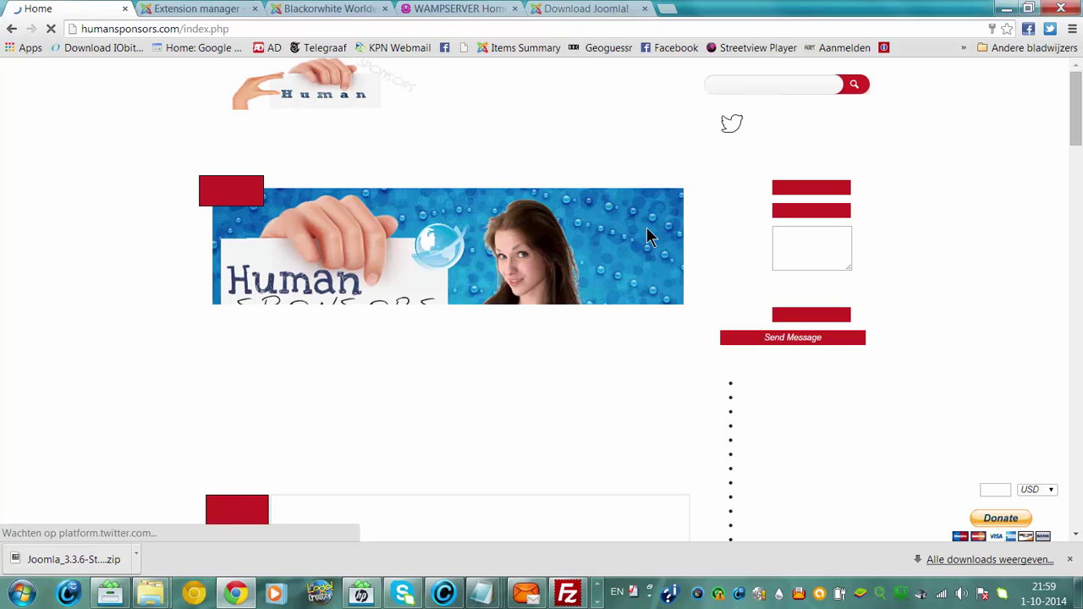
{"action": "scroll", "coordinate": [541, 301], "scroll_direction": "down", "scroll_amount": 5}
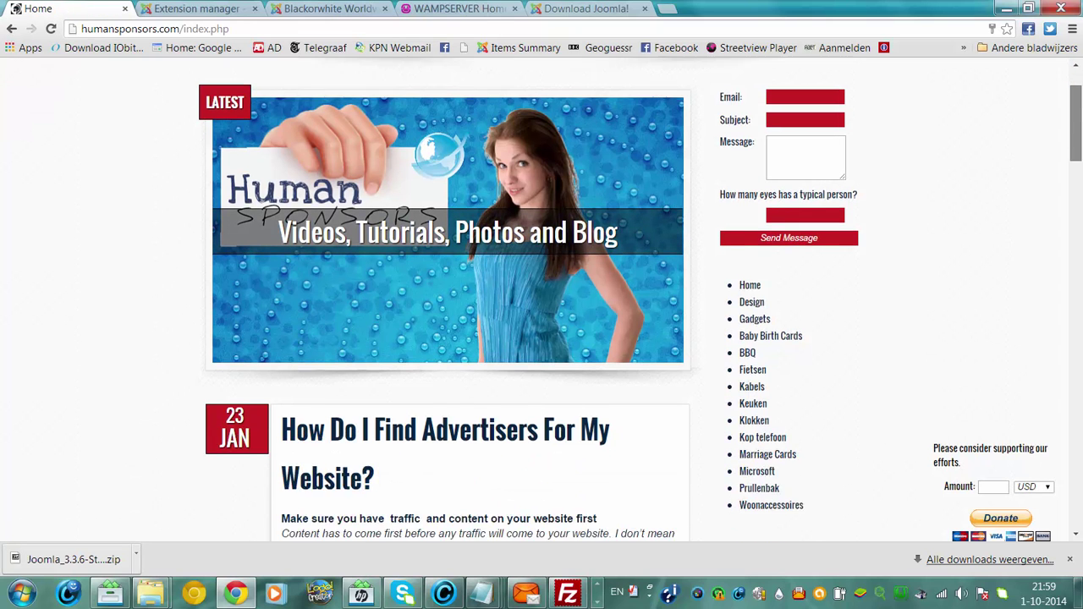
{"action": "scroll", "coordinate": [1061, 138], "scroll_direction": "down", "scroll_amount": 6}
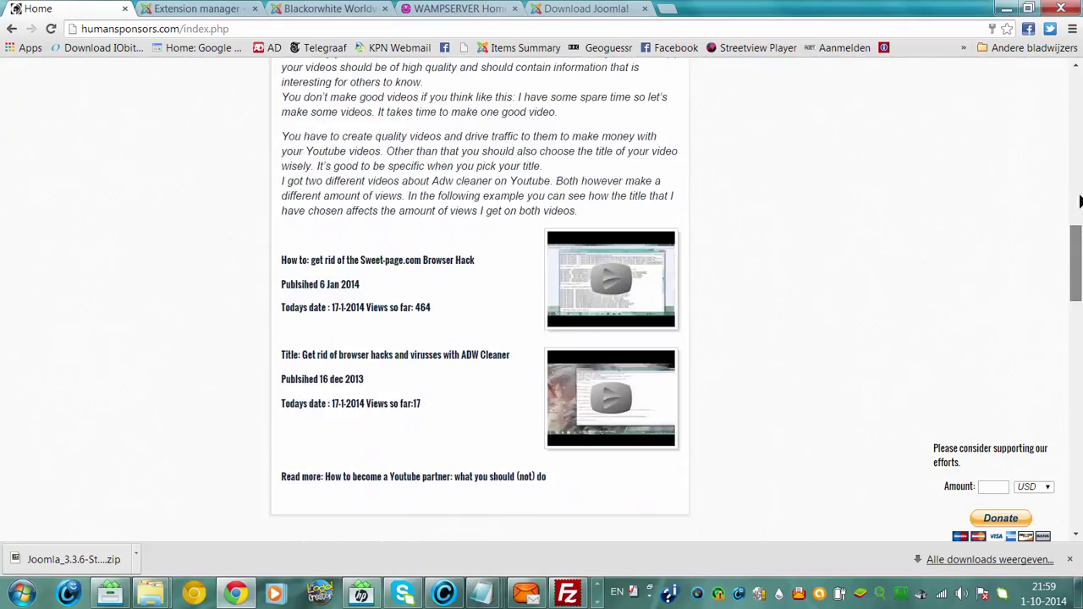
{"action": "scroll", "coordinate": [1060, 138], "scroll_direction": "up", "scroll_amount": 6}
{"action": "scroll", "coordinate": [1061, 138], "scroll_direction": "up", "scroll_amount": 2}
{"action": "scroll", "coordinate": [1059, 138], "scroll_direction": "down", "scroll_amount": 2}
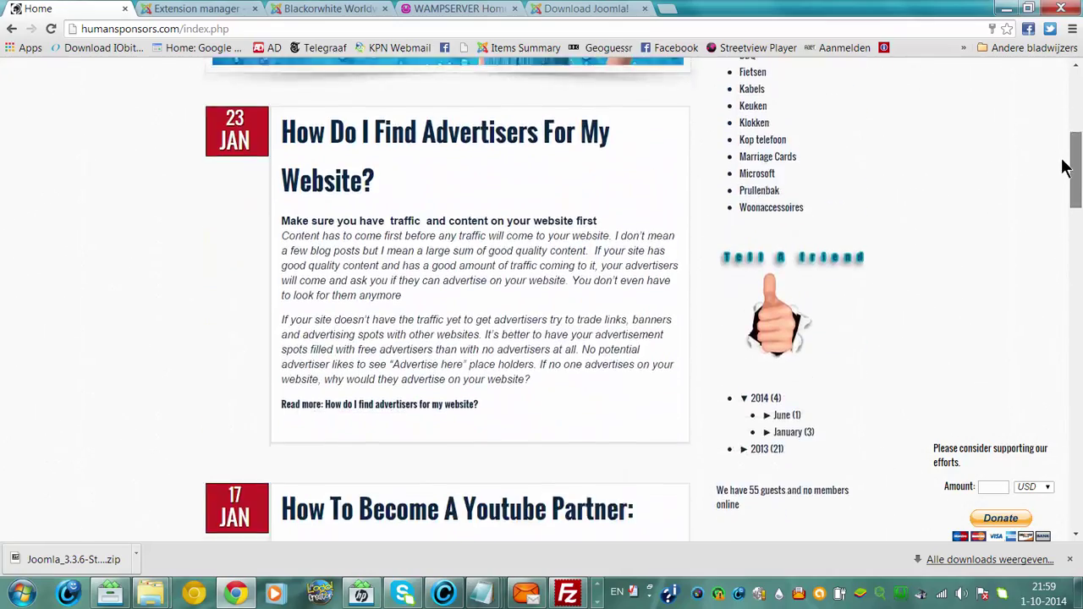
{"action": "scroll", "coordinate": [1059, 137], "scroll_direction": "up", "scroll_amount": 5}
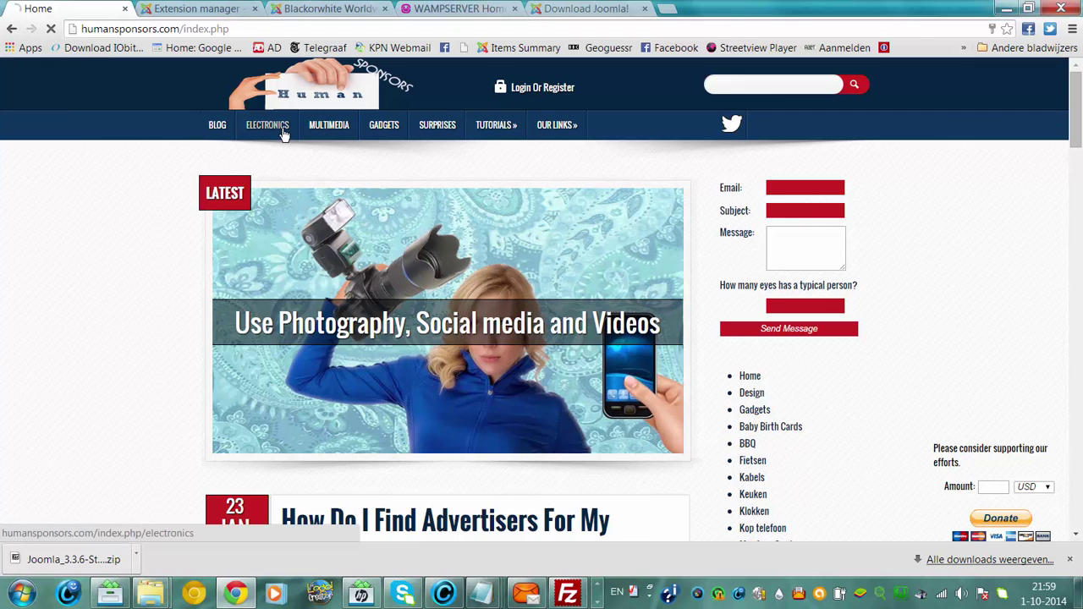
Step: Browse the Electronics section and test the StealthGear and Think Tank product links
{"action": "left_click", "coordinate": [284, 134]}
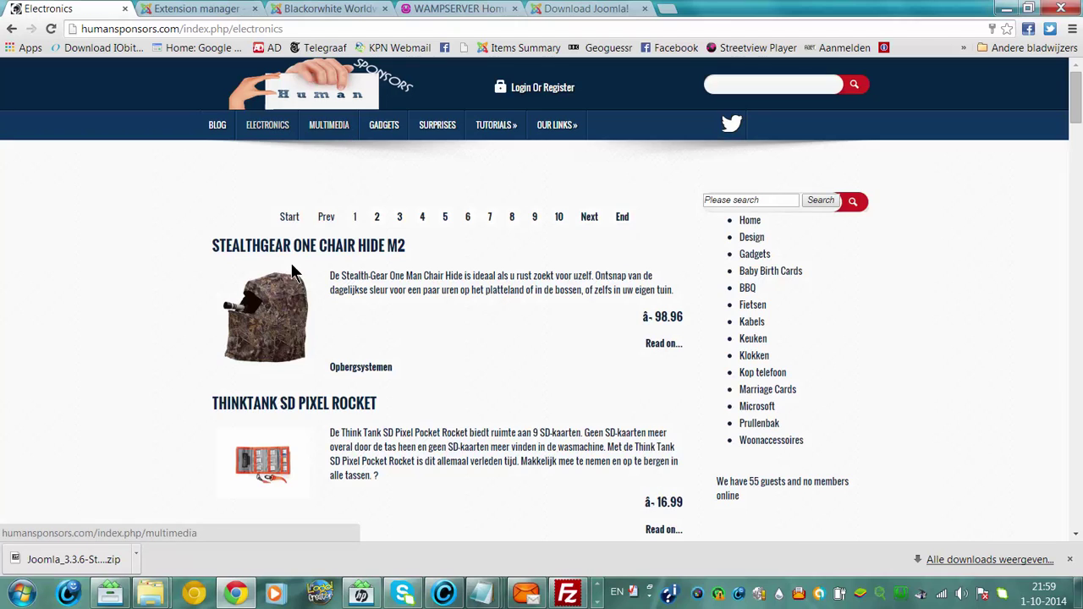
{"action": "mouse_move", "coordinate": [1078, 89]}
{"action": "left_mouse_down"}
{"action": "mouse_move", "coordinate": [1079, 125]}
{"action": "mouse_move", "coordinate": [1080, 83]}
{"action": "left_mouse_up"}
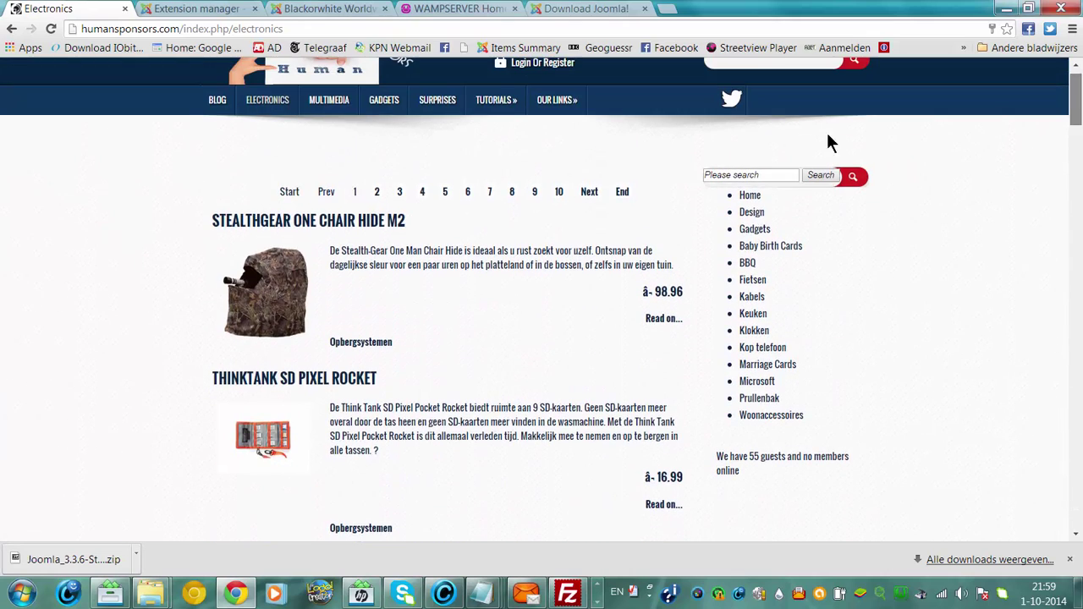
{"action": "left_click", "coordinate": [274, 290]}
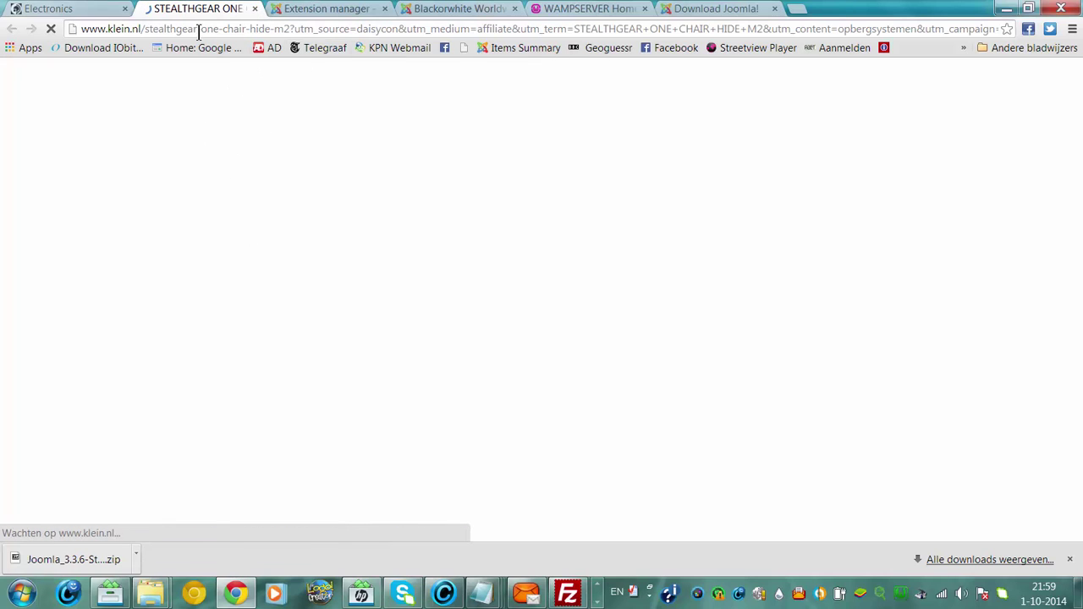
{"action": "left_click", "coordinate": [254, 9]}
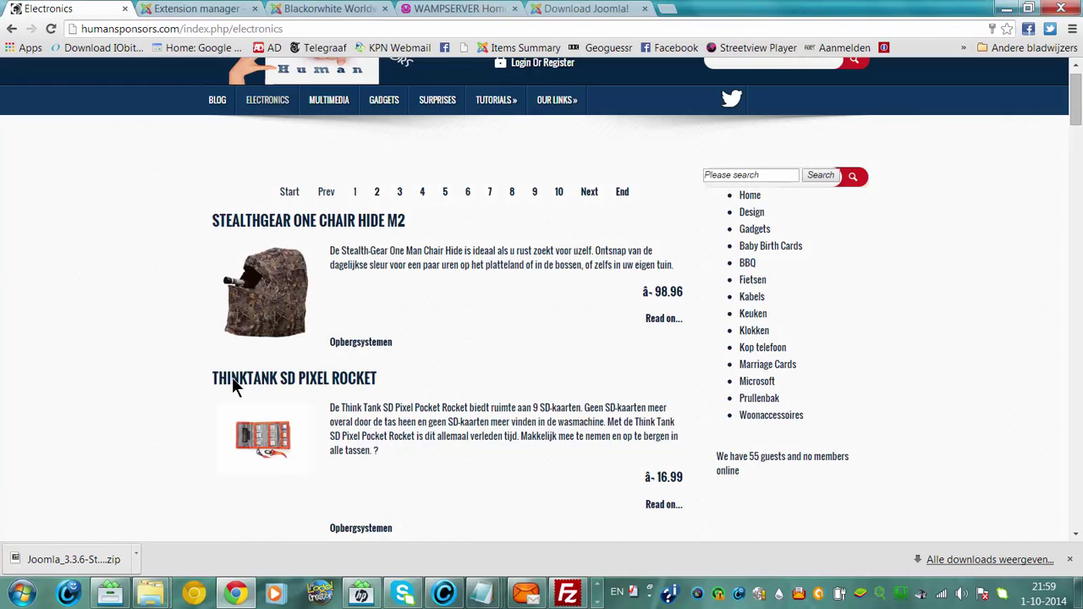
{"action": "left_click", "coordinate": [246, 440]}
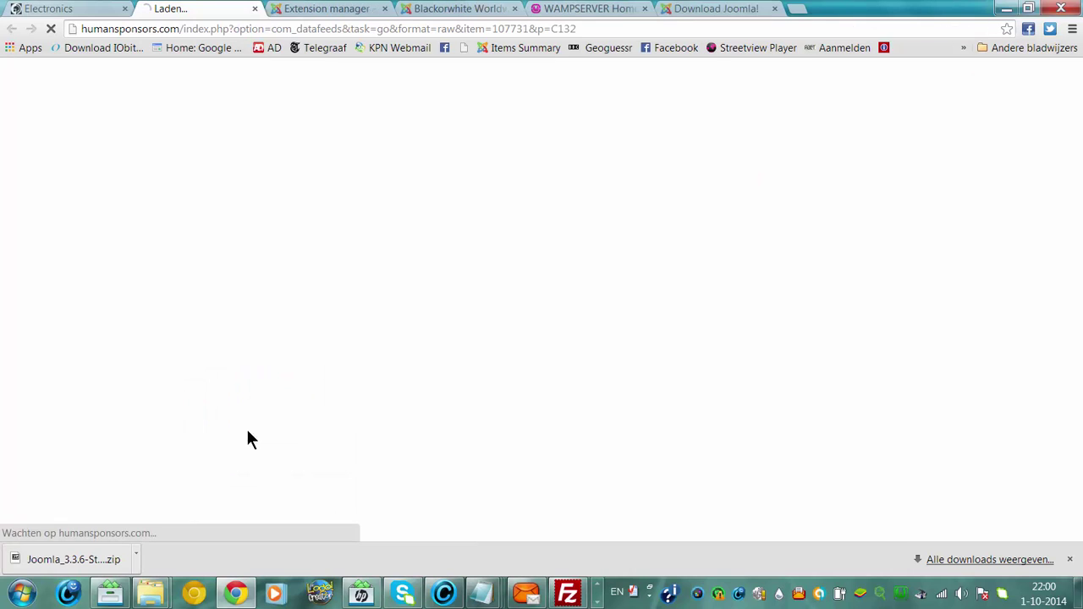
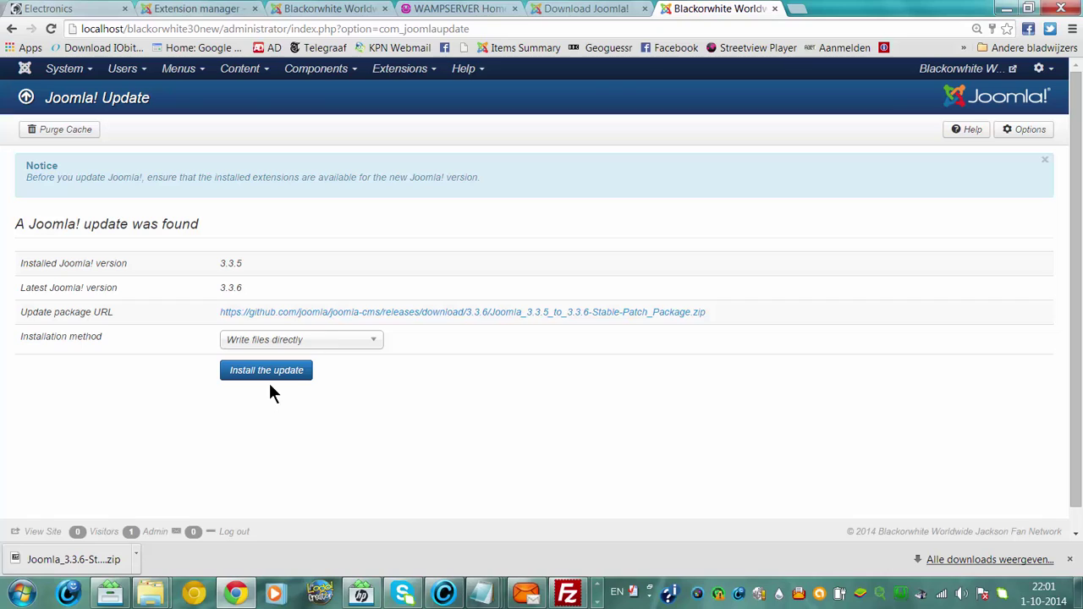
Step: Start installing the Joomla 3.3.6 update and dismiss the Invalid login alert
{"action": "left_click", "coordinate": [268, 377]}
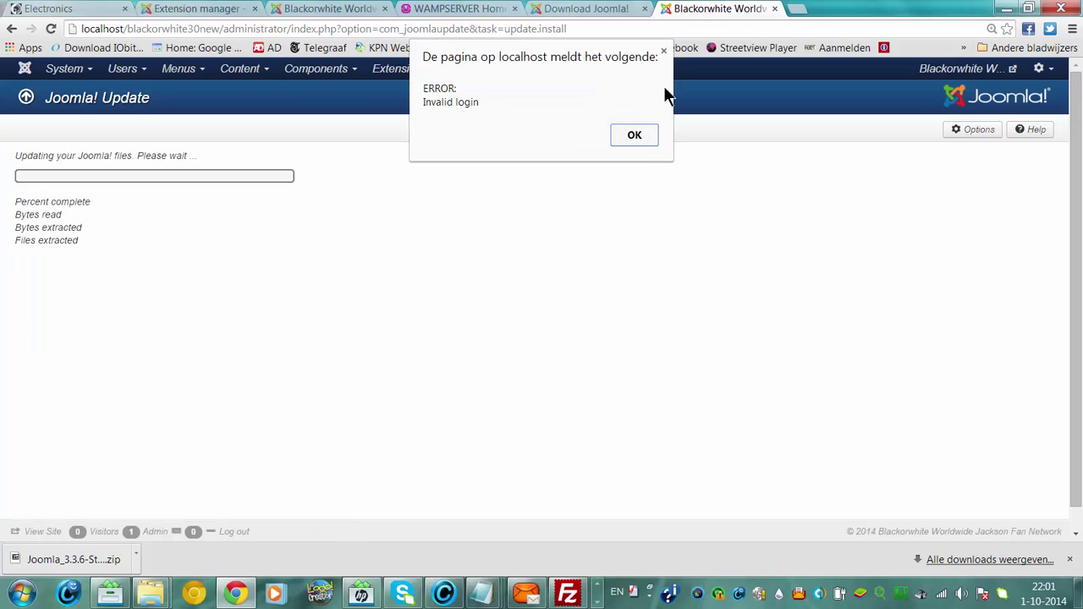
{"action": "left_click", "coordinate": [635, 140]}
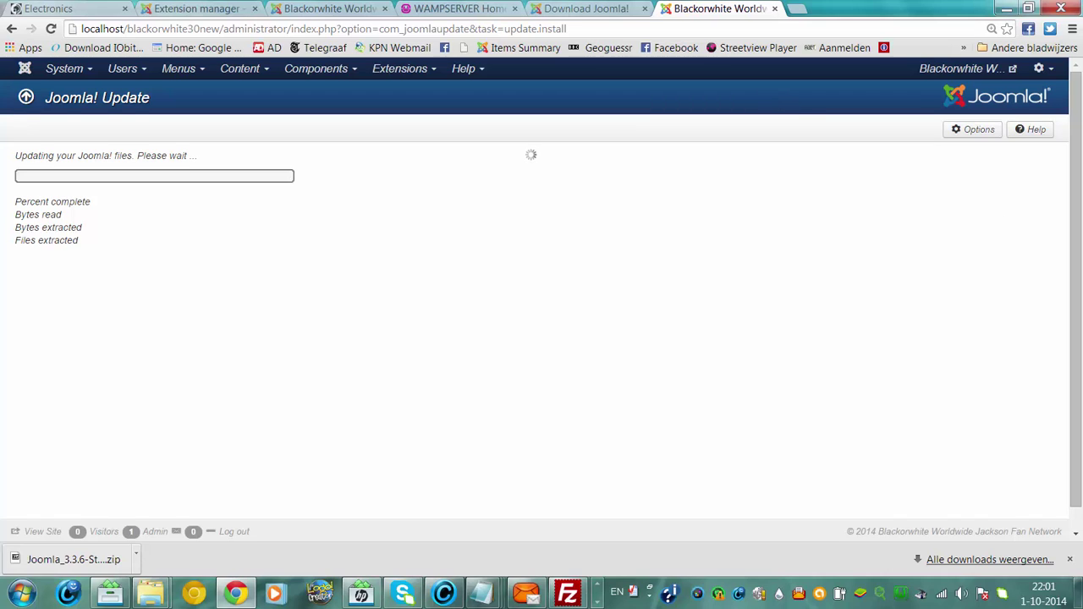
{"action": "left_click_drag", "start_coordinate": [1079, 191], "coordinate": [1079, 214]}
{"action": "scroll", "coordinate": [1069, 121], "scroll_direction": "up", "scroll_amount": 1}
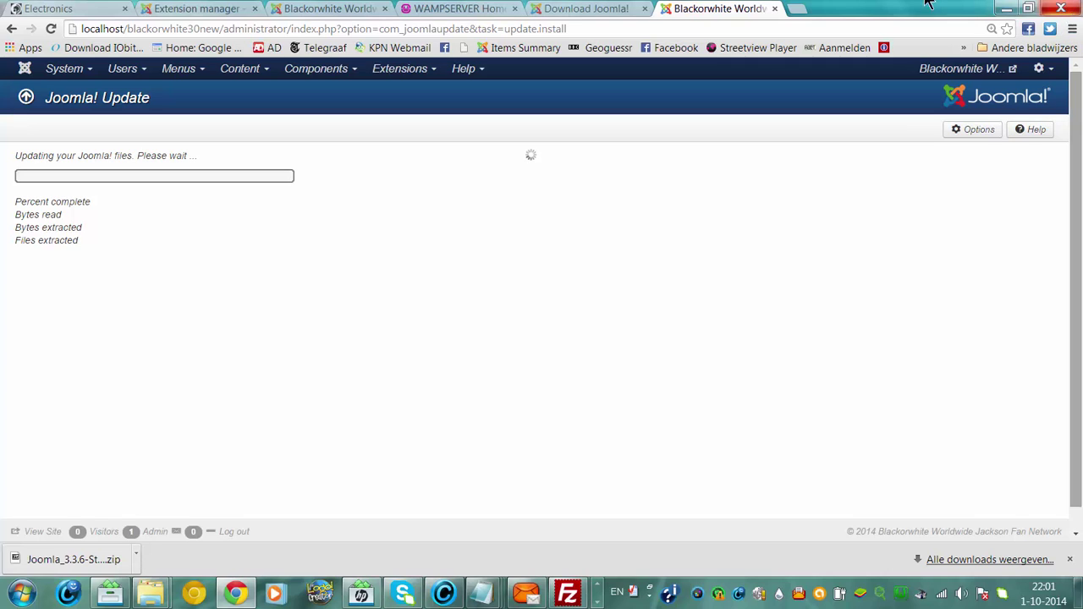
Step: Check the other site's Extension Manager tab, then return to the site being updated
{"action": "left_click", "coordinate": [220, 8]}
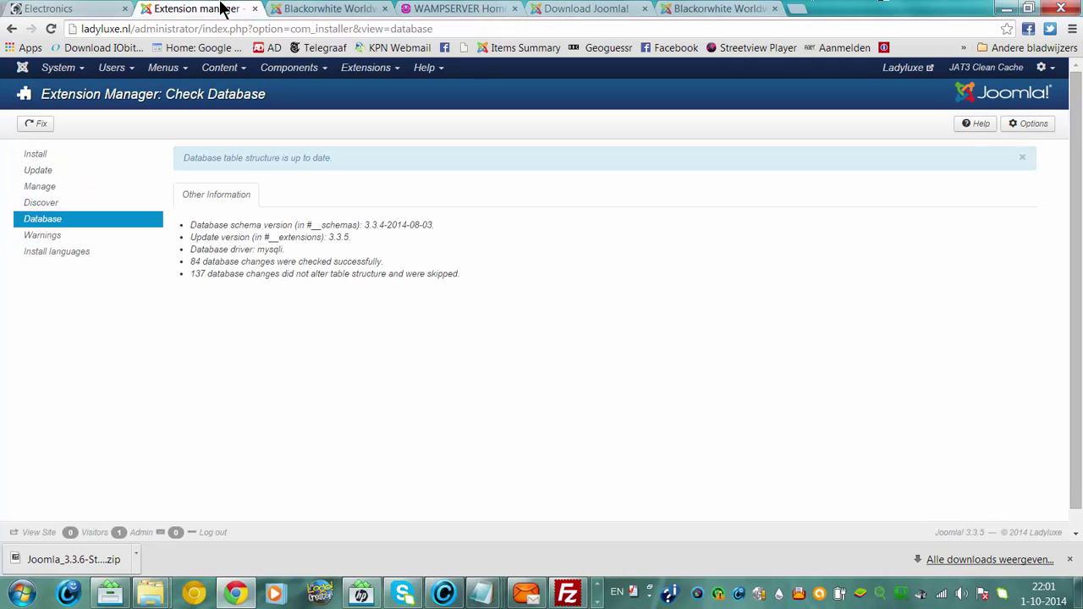
{"action": "left_click", "coordinate": [280, 10]}
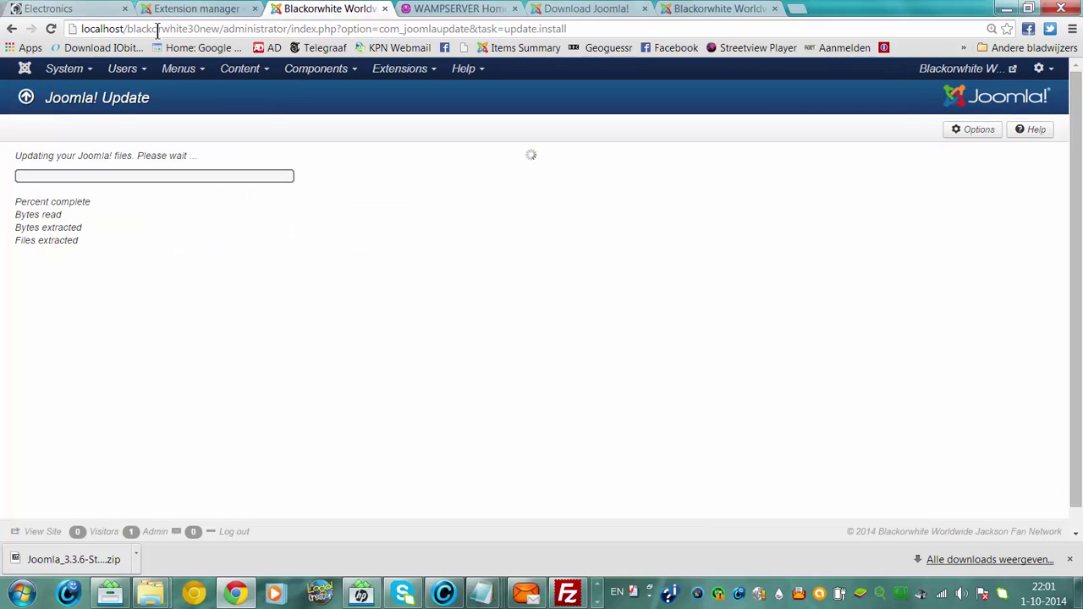
{"action": "left_click", "coordinate": [61, 76]}
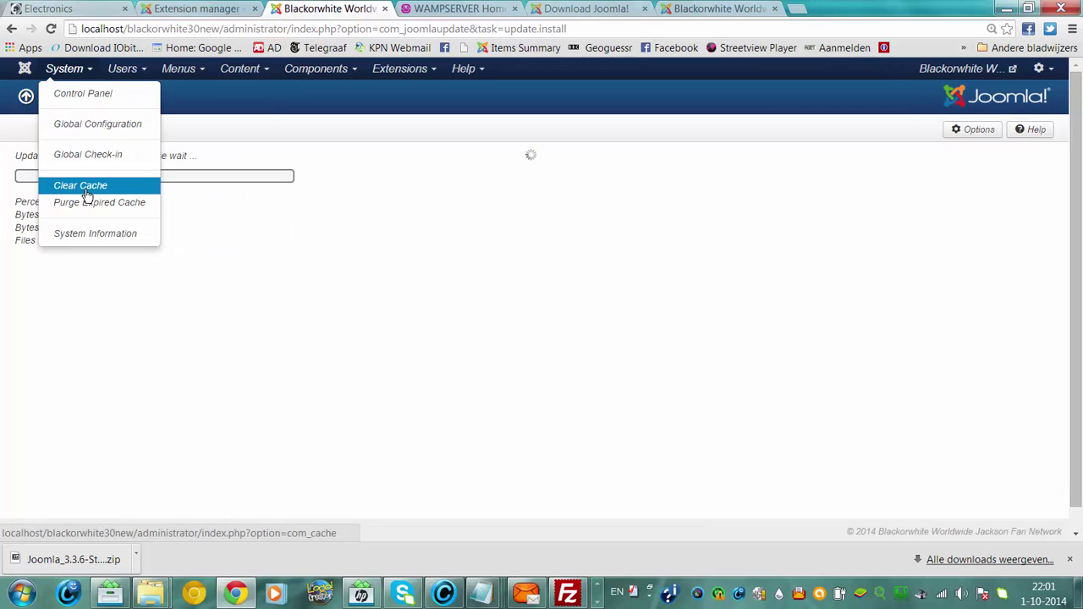
Step: Go to the administrator Control Panel and open the Joomla 3.3.6 update page
{"action": "left_click", "coordinate": [78, 94]}
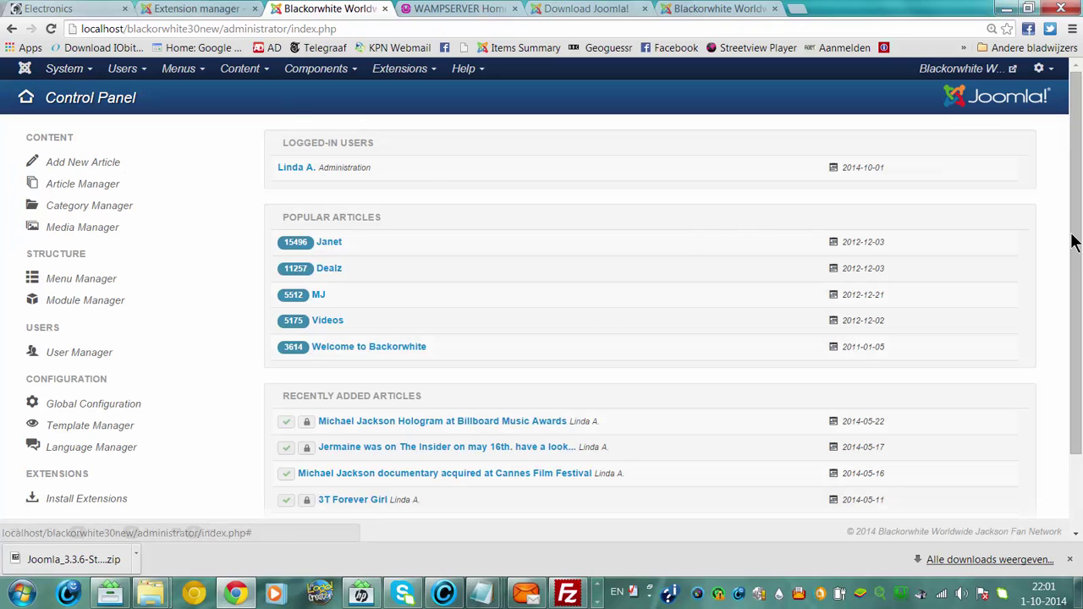
{"action": "scroll", "coordinate": [818, 455], "scroll_direction": "down", "scroll_amount": 1}
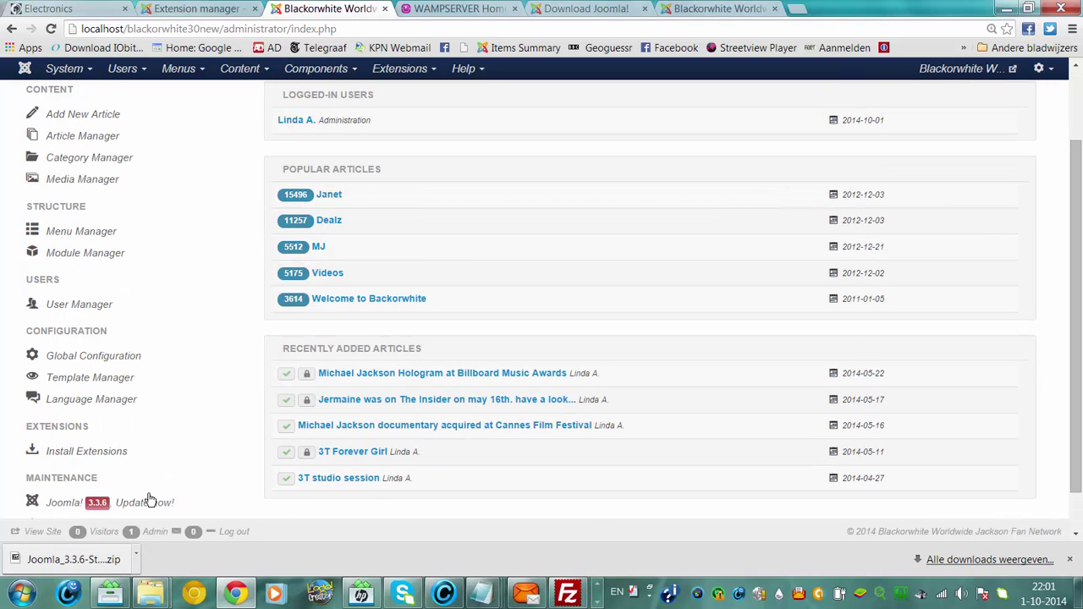
{"action": "left_click", "coordinate": [117, 505]}
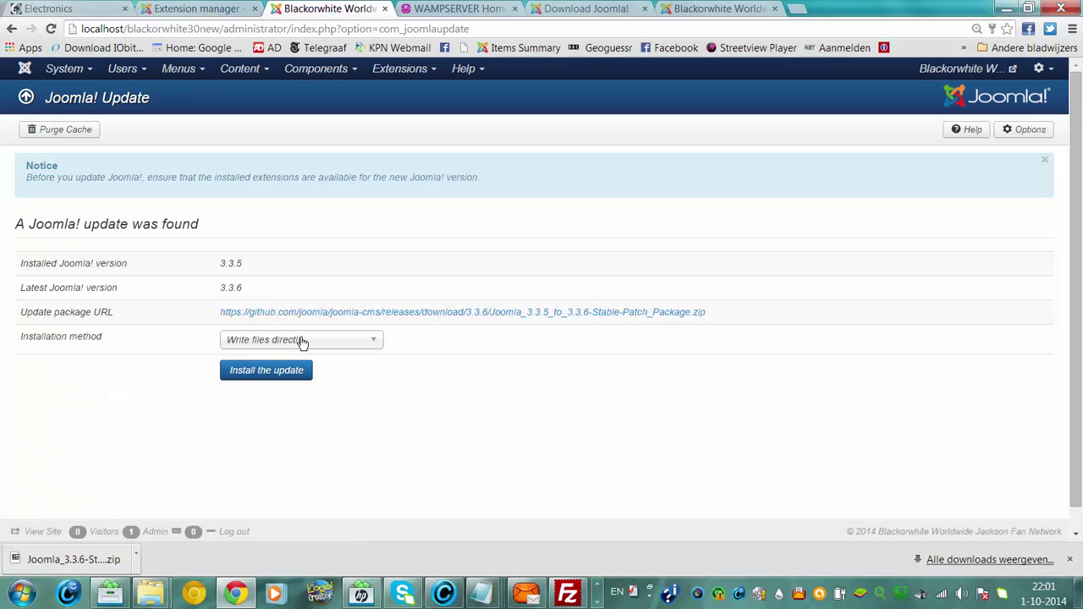
Step: Set the installation method to 'Write files using FTP' and install the update
{"action": "left_click", "coordinate": [301, 340]}
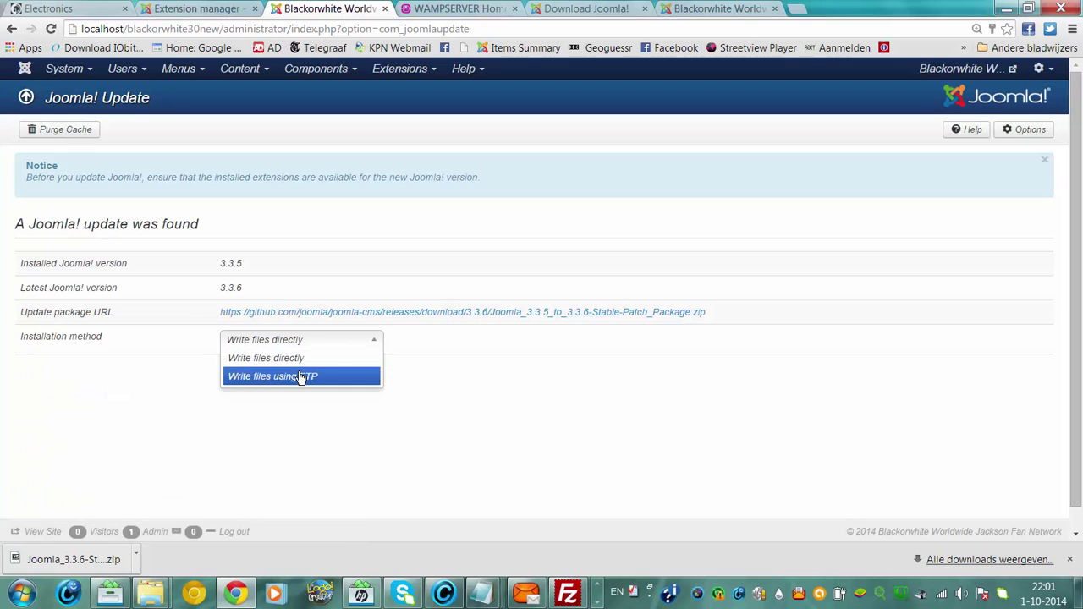
{"action": "left_click", "coordinate": [302, 376]}
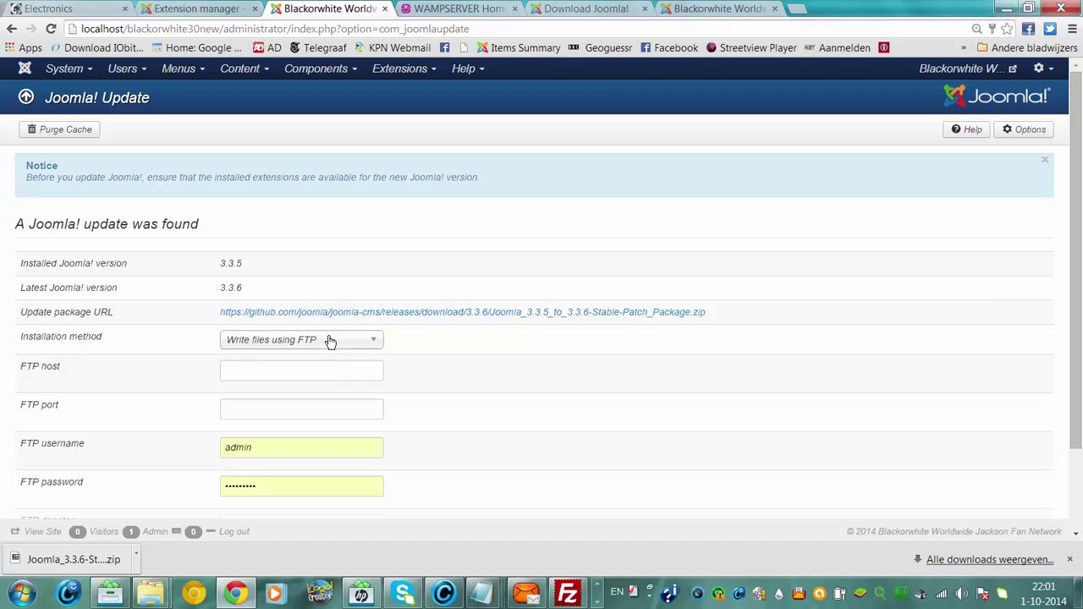
{"action": "left_click", "coordinate": [330, 341]}
{"action": "left_click", "coordinate": [319, 343]}
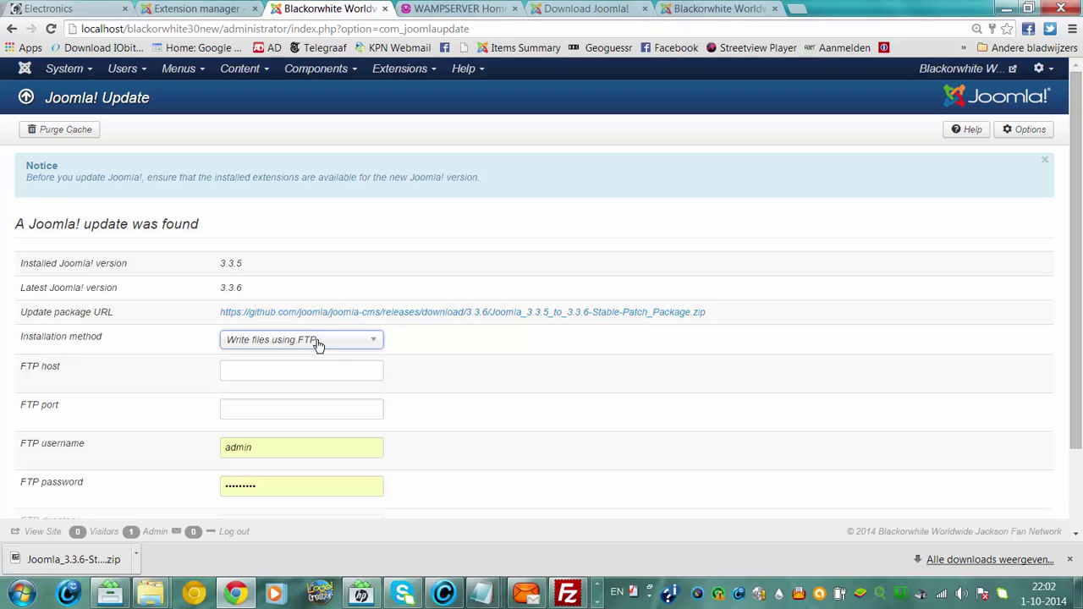
{"action": "left_click_drag", "start_coordinate": [1080, 313], "coordinate": [1080, 393]}
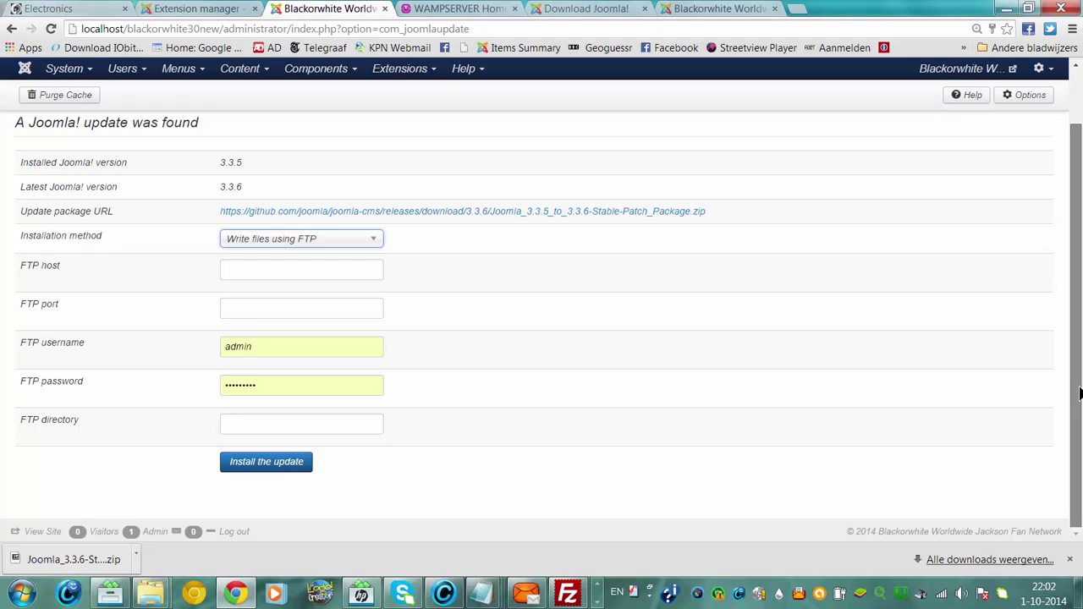
{"action": "left_click", "coordinate": [699, 7]}
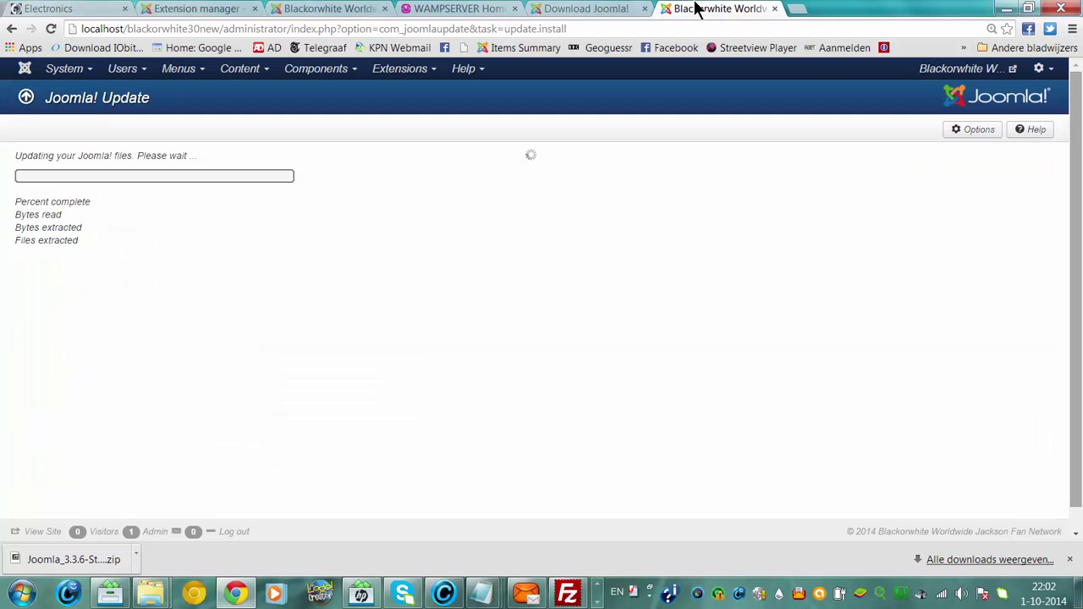
{"action": "left_click", "coordinate": [21, 593]}
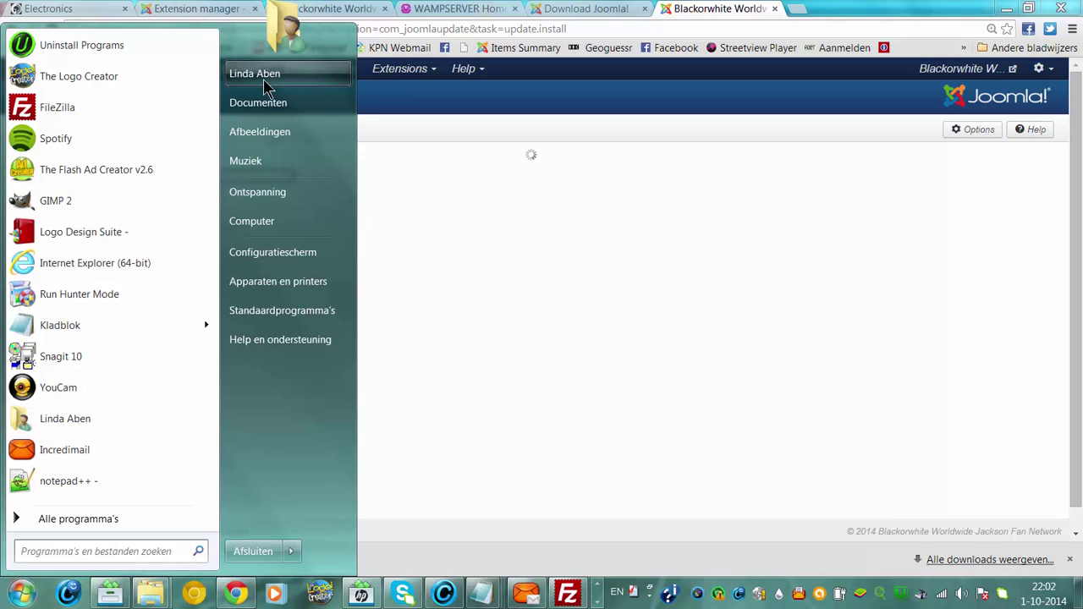
Step: Open Downloads\Joomla_3.3.6-Stable-Full_Package and select all 23 items
{"action": "left_click", "coordinate": [265, 83]}
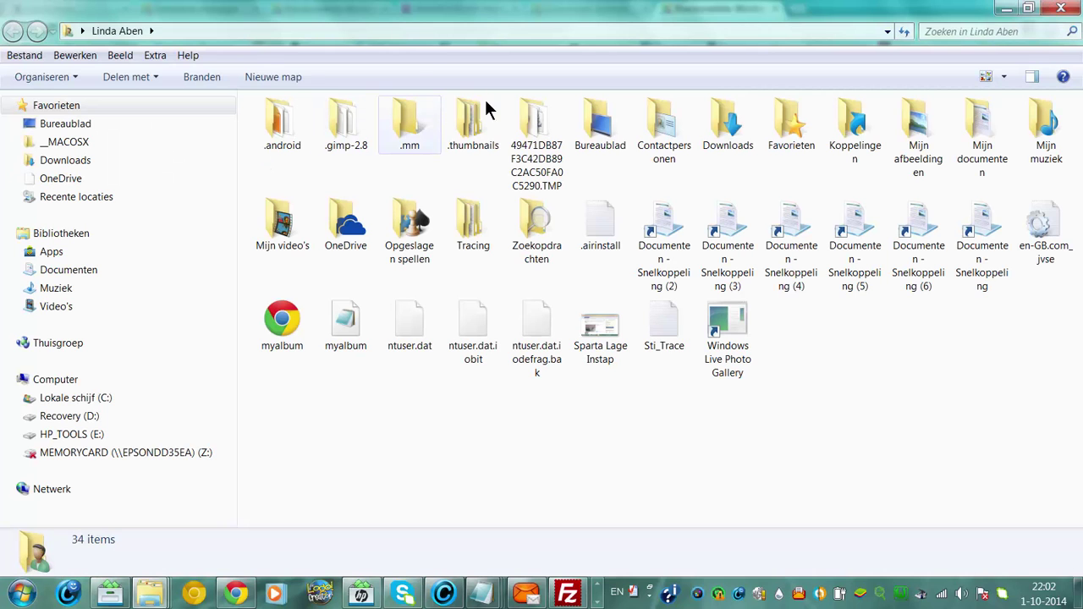
{"action": "double_click", "coordinate": [728, 136]}
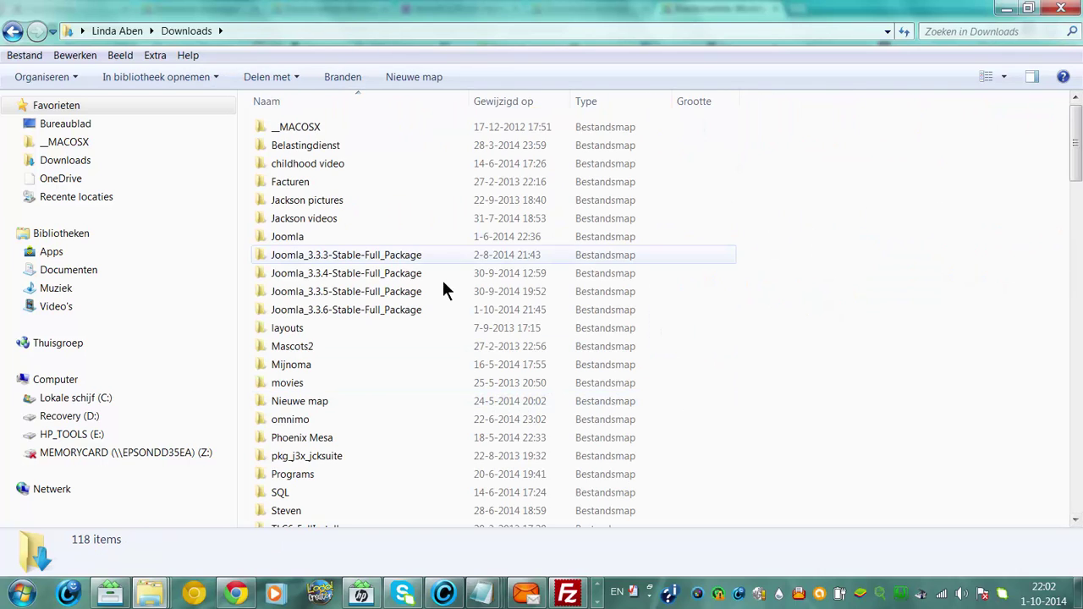
{"action": "double_click", "coordinate": [401, 309]}
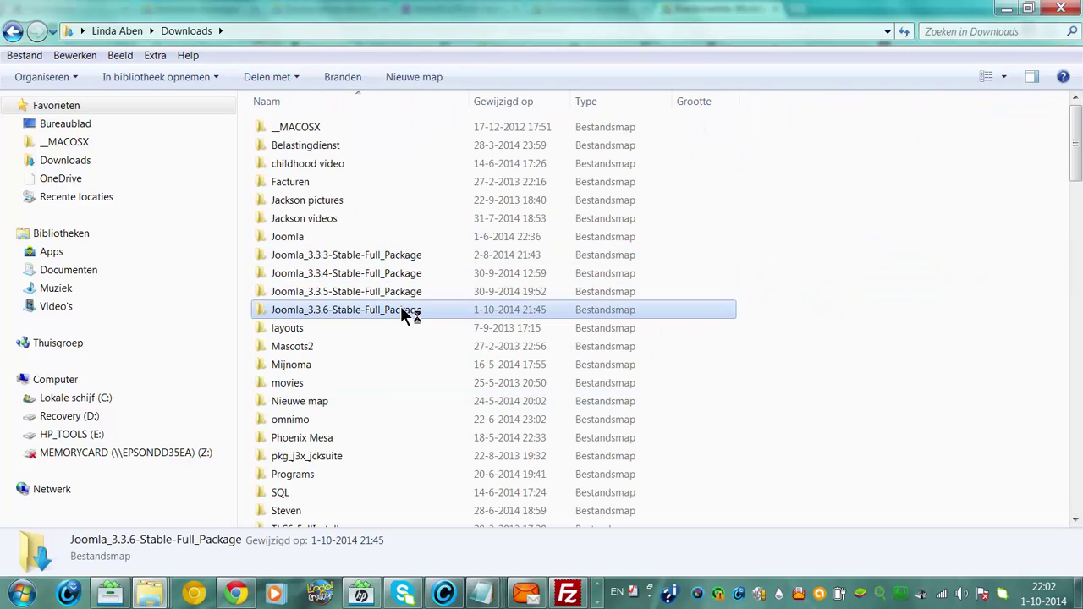
{"action": "left_click", "coordinate": [314, 270]}
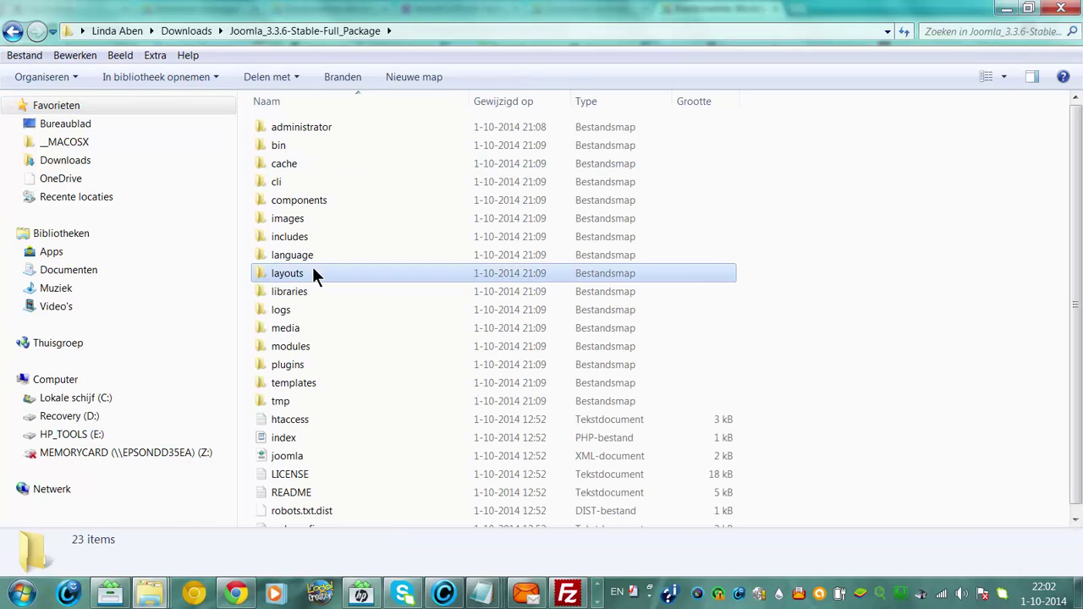
{"action": "key", "text": "ctrl+a"}
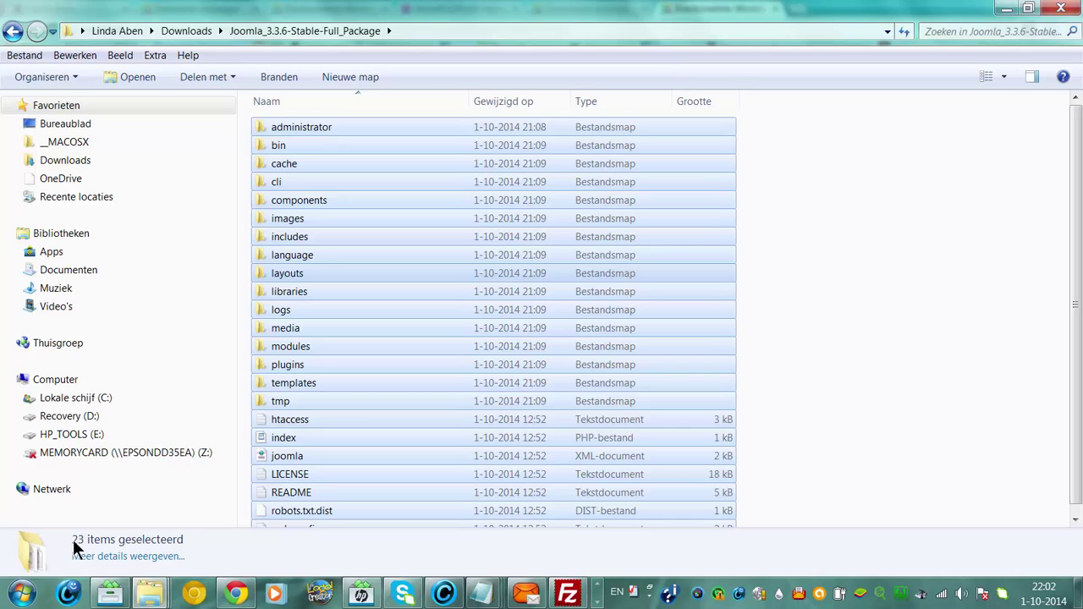
{"action": "left_click", "coordinate": [20, 593]}
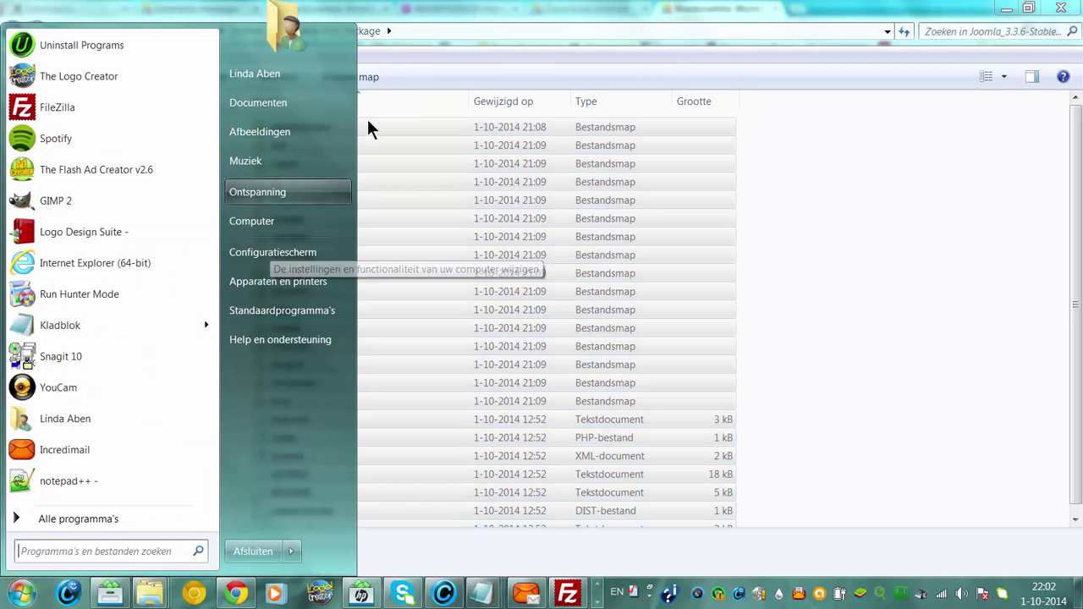
Step: Open the C:\wamp\www folder in Windows Explorer
{"action": "left_click", "coordinate": [277, 73]}
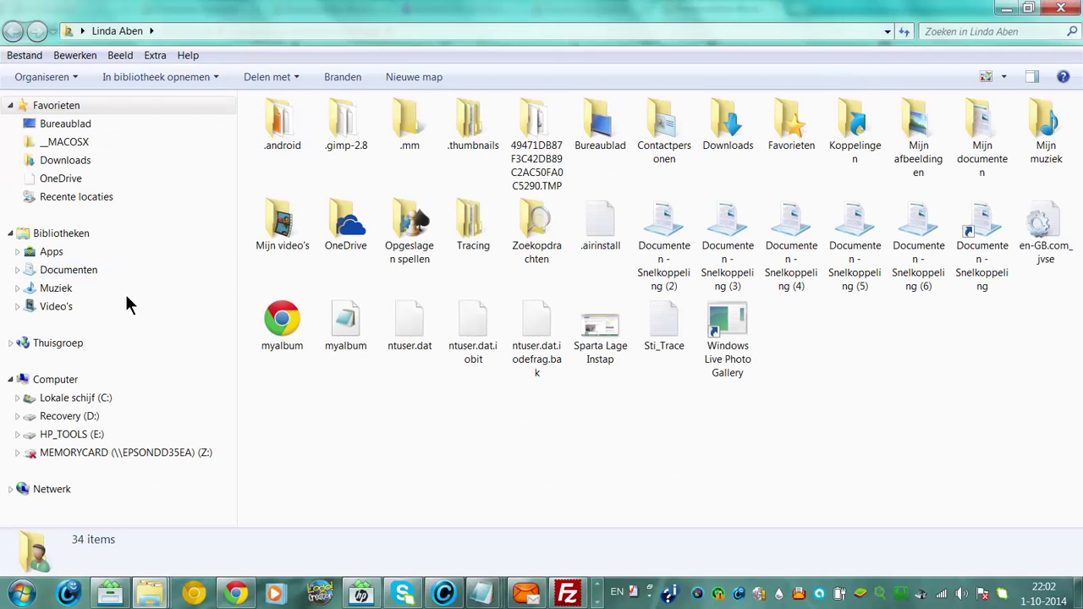
{"action": "key", "text": "super"}
{"action": "left_click", "coordinate": [253, 233]}
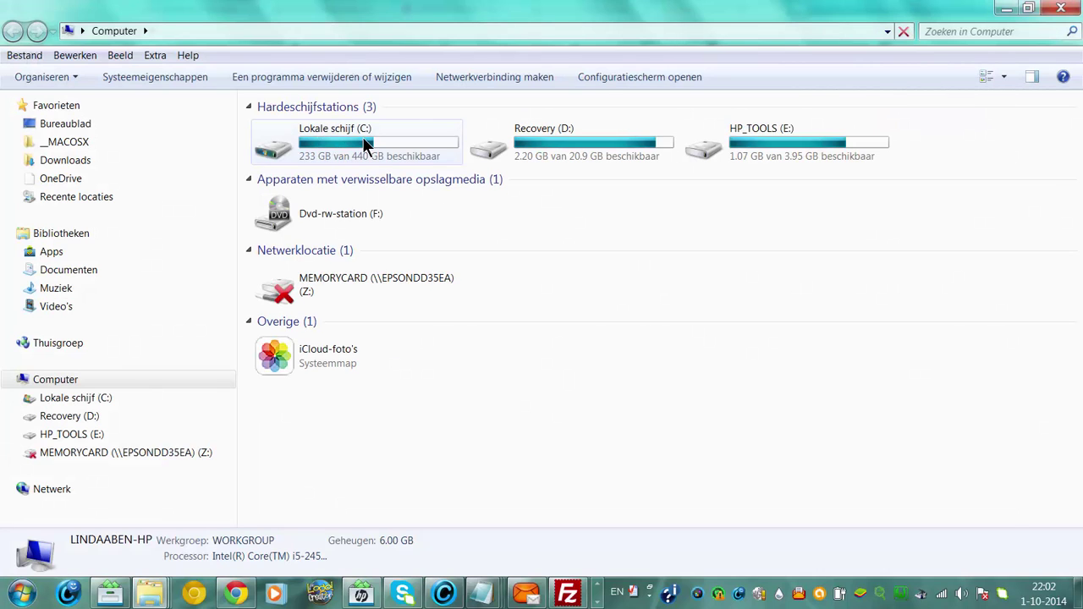
{"action": "double_click", "coordinate": [363, 137]}
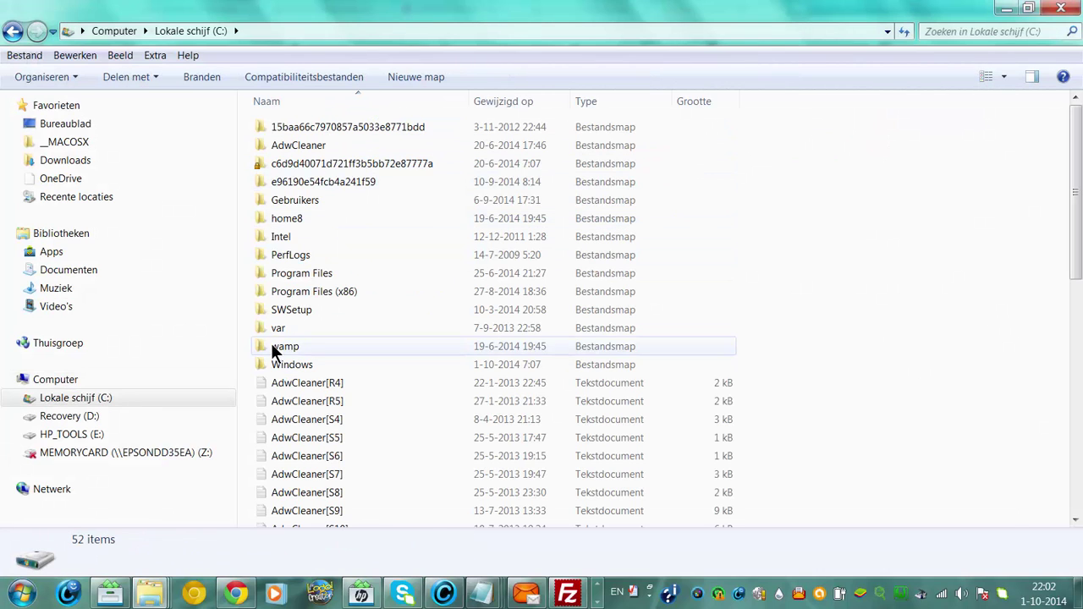
{"action": "double_click", "coordinate": [284, 347]}
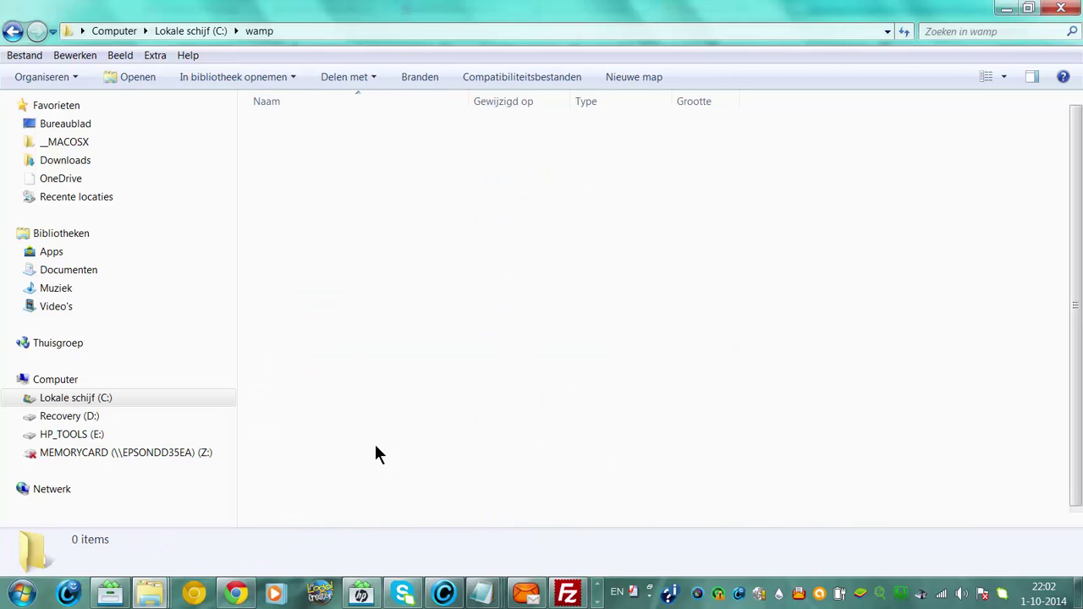
{"action": "double_click", "coordinate": [293, 290]}
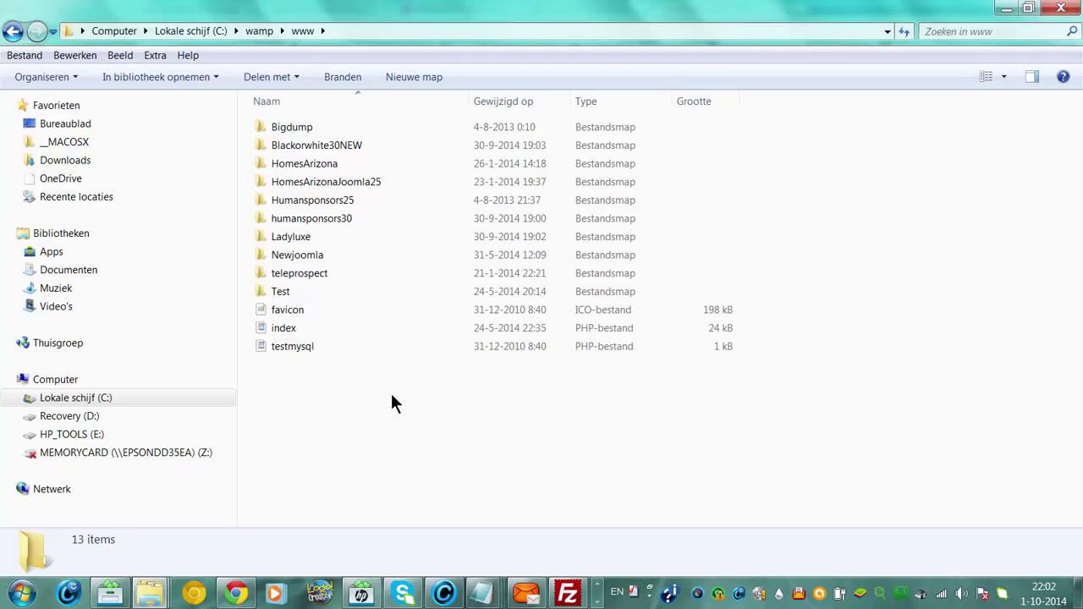
Step: Paste the package into Blackorwhite30NEW, merging all existing folders
{"action": "double_click", "coordinate": [367, 144]}
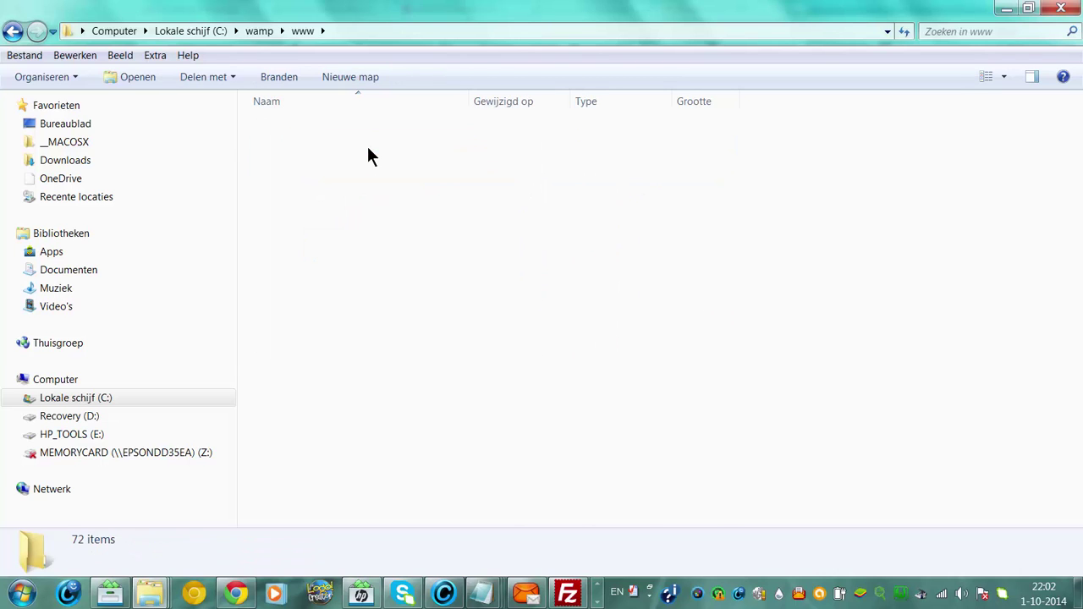
{"action": "scroll", "coordinate": [894, 169], "scroll_direction": "down", "scroll_amount": 5}
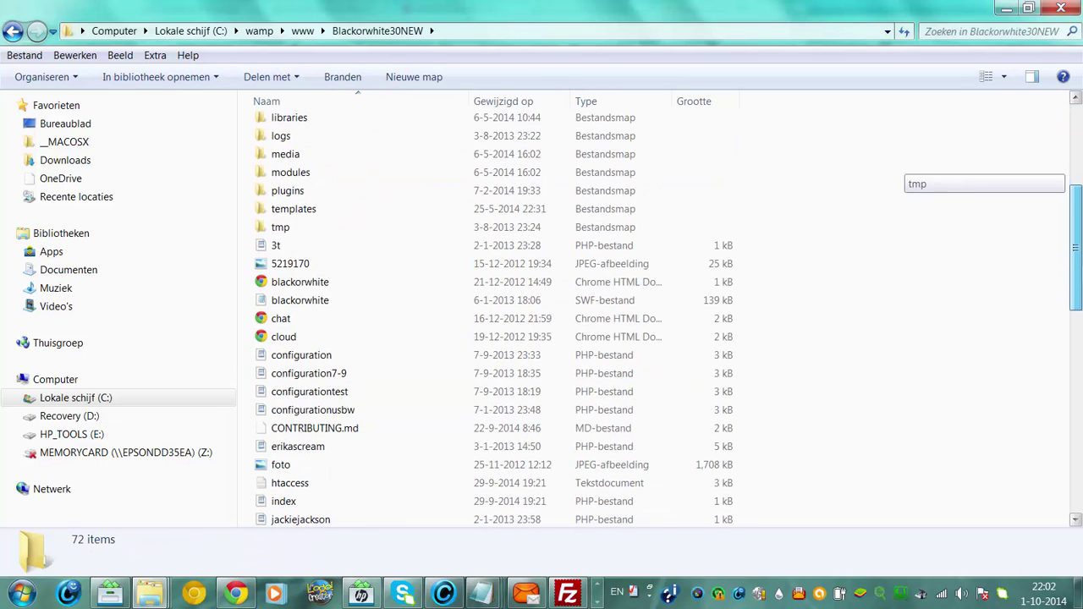
{"action": "left_click", "coordinate": [534, 417]}
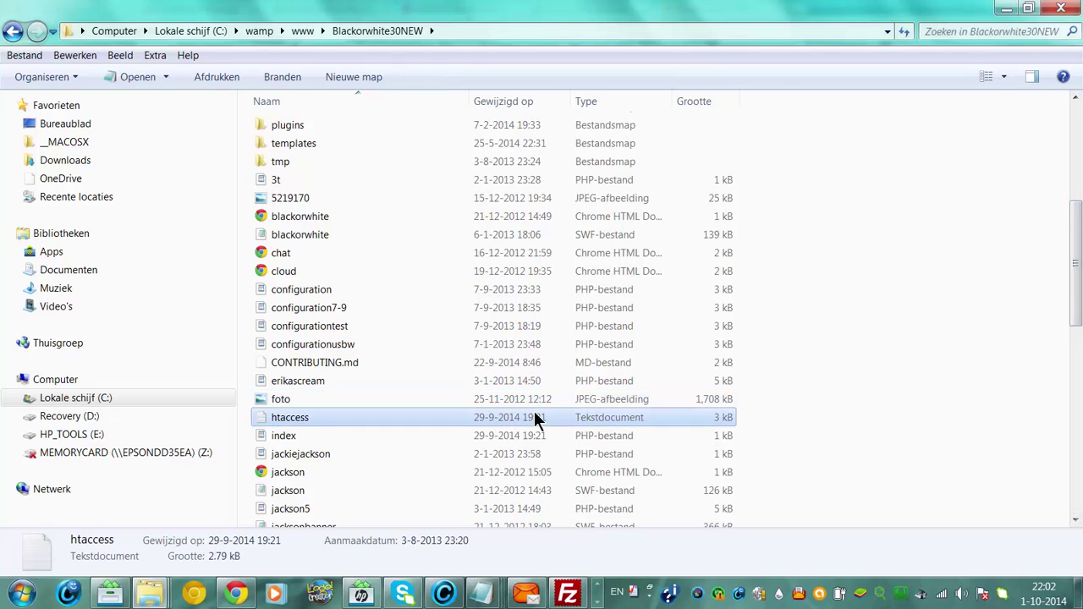
{"action": "key", "text": "ctrl+v"}
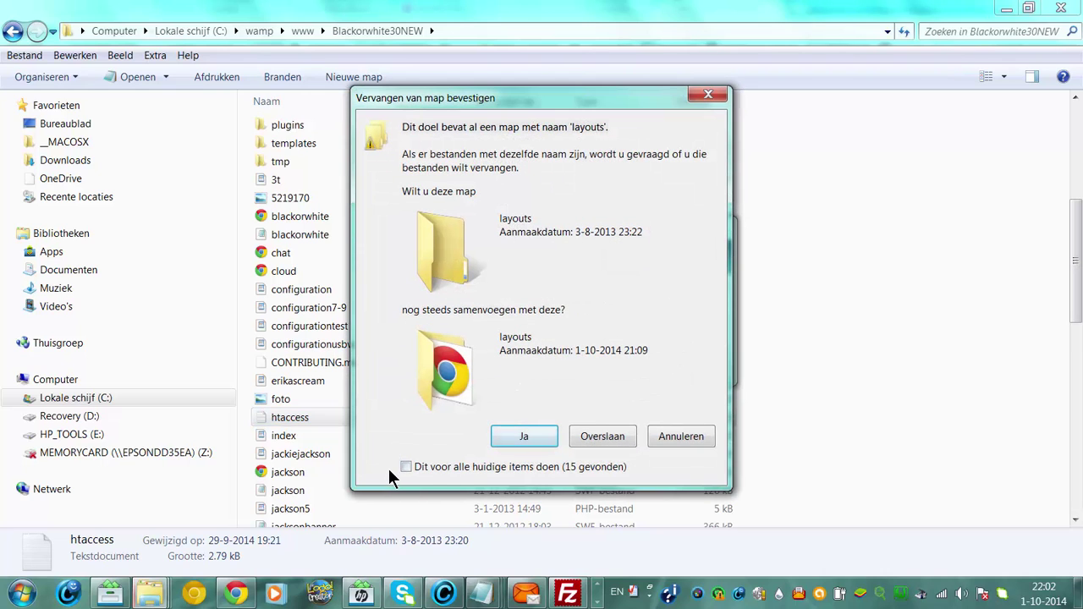
{"action": "left_click", "coordinate": [405, 467]}
{"action": "left_click", "coordinate": [542, 436]}
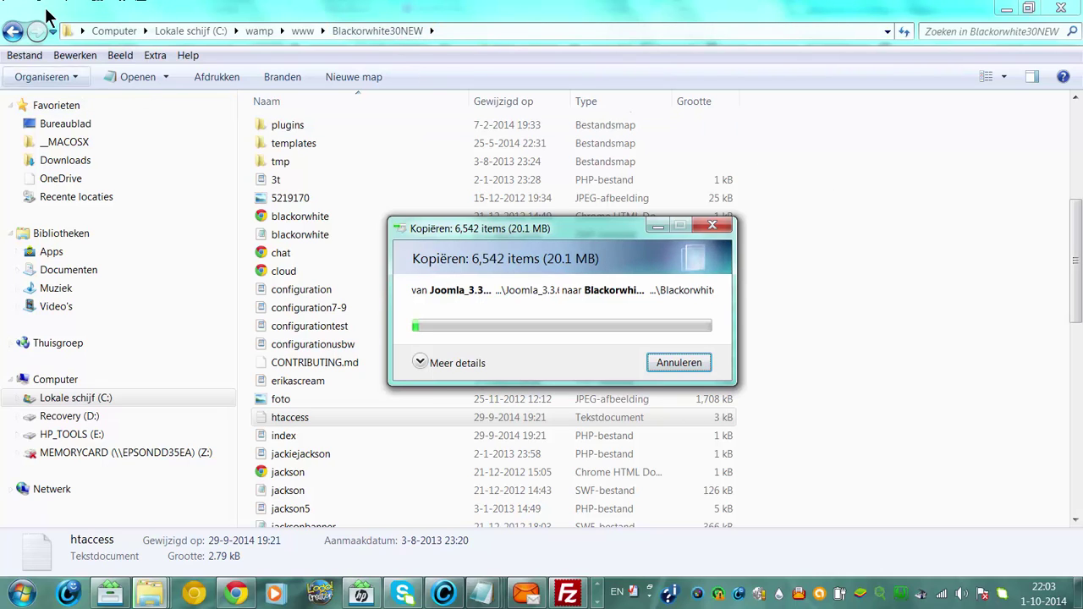
{"action": "left_click", "coordinate": [10, 33]}
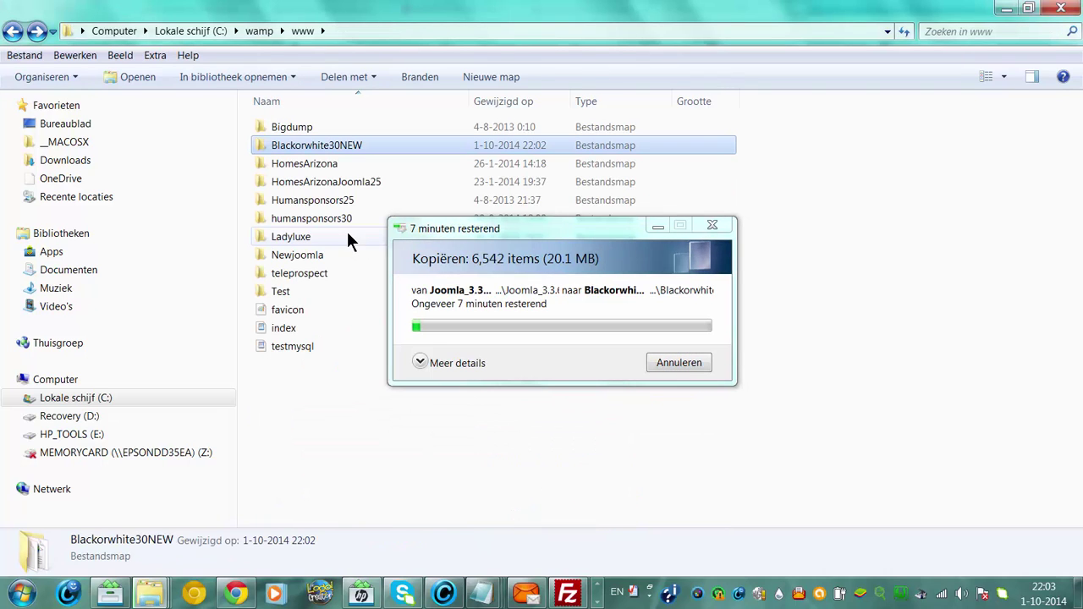
{"action": "left_click", "coordinate": [337, 221]}
{"action": "double_click", "coordinate": [338, 221]}
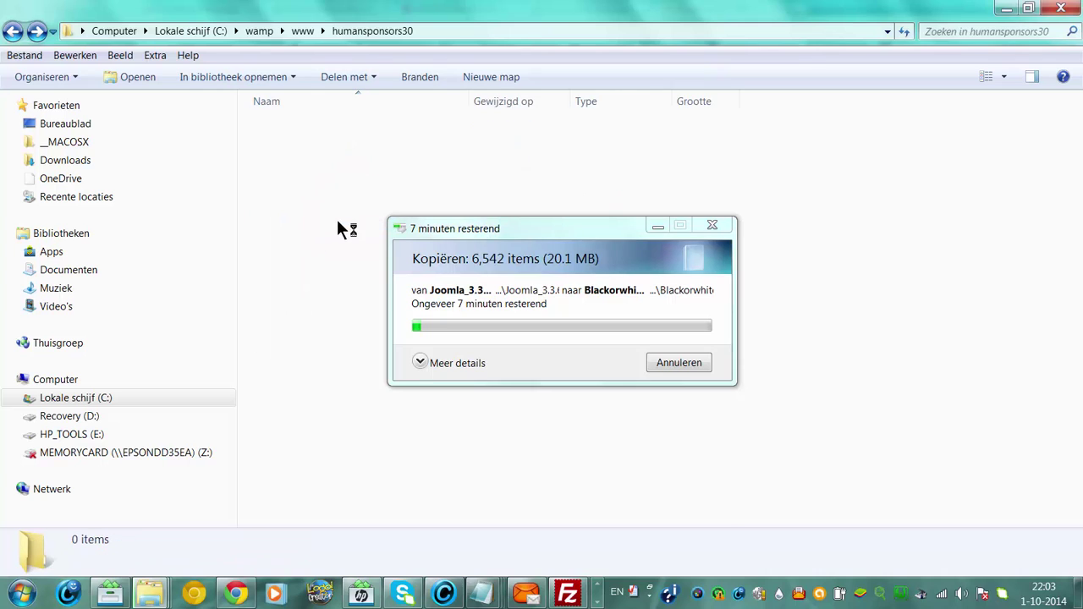
{"action": "left_click", "coordinate": [285, 475]}
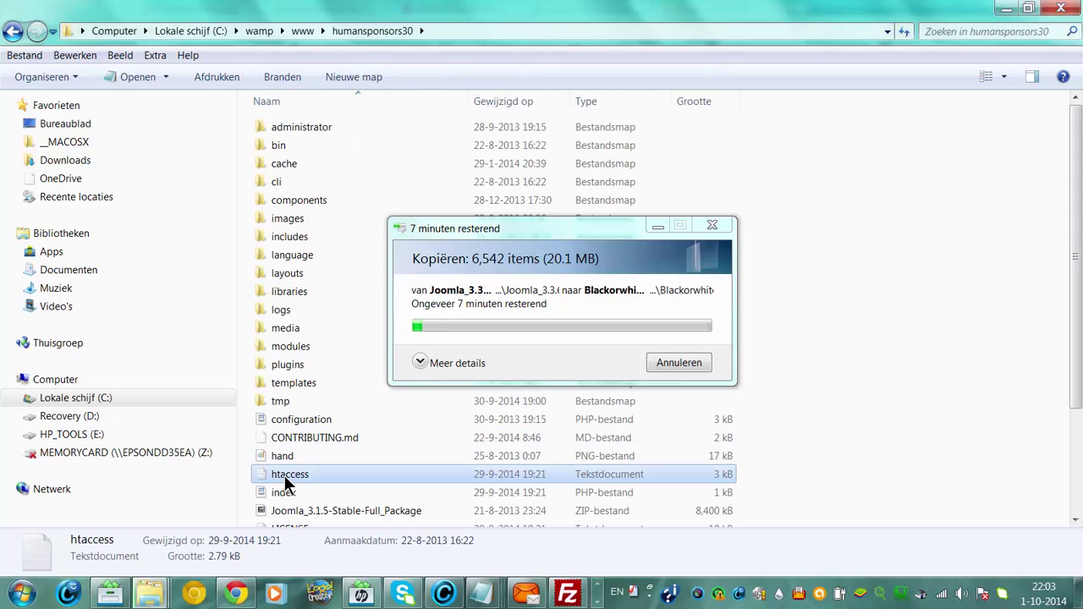
{"action": "key", "text": "ctrl+v"}
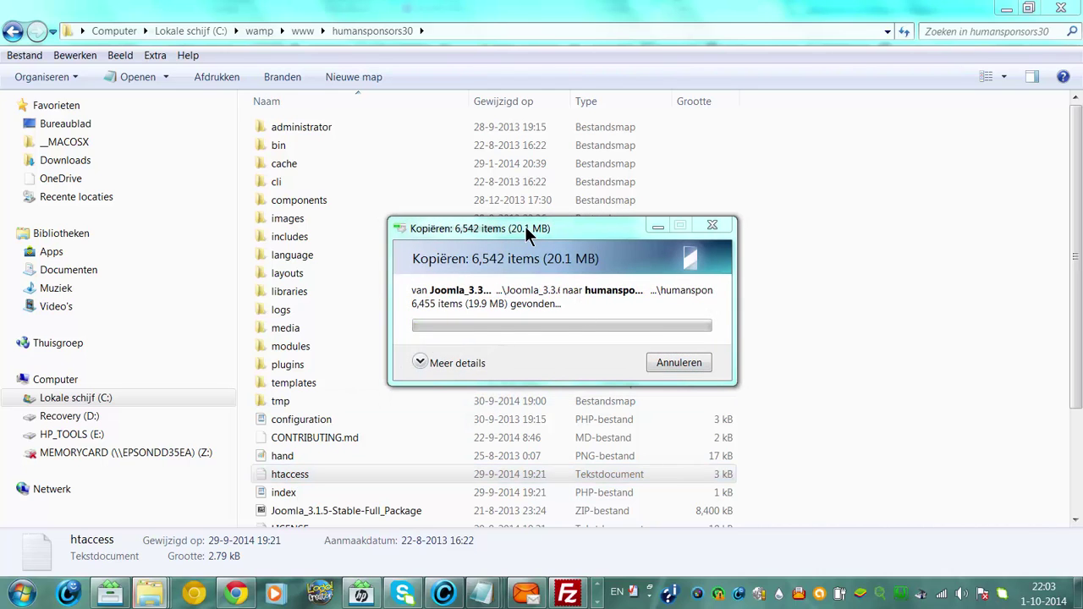
{"action": "left_click", "coordinate": [406, 466]}
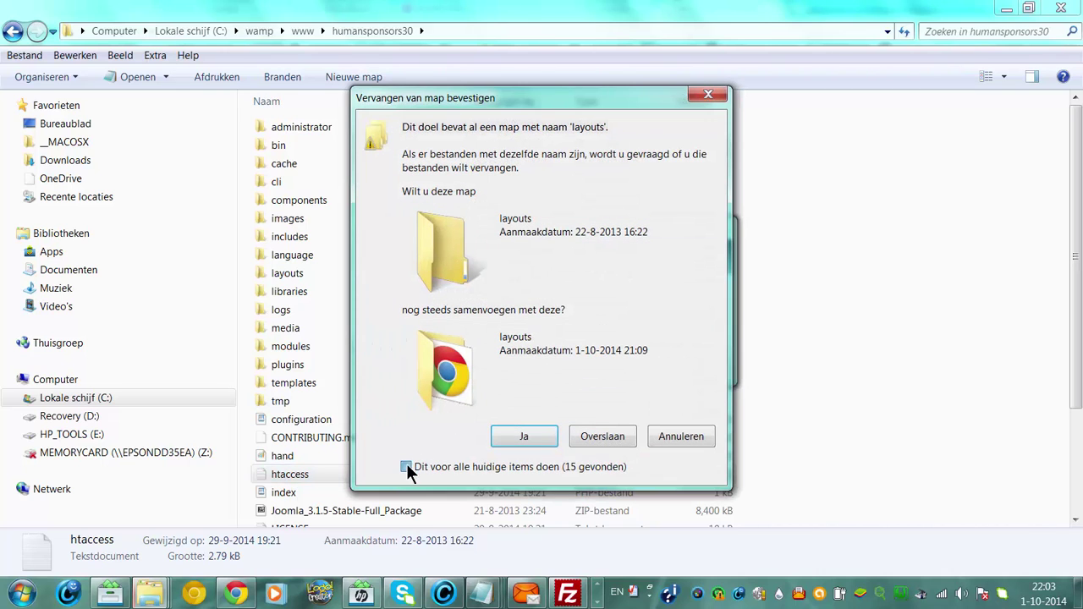
{"action": "left_click", "coordinate": [546, 436]}
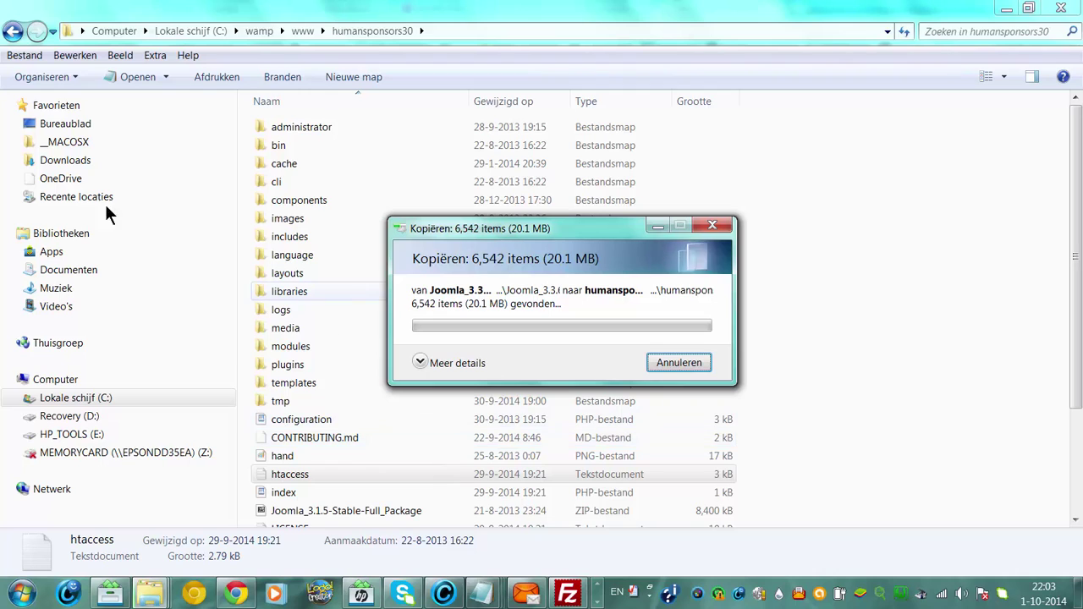
{"action": "left_click", "coordinate": [11, 33]}
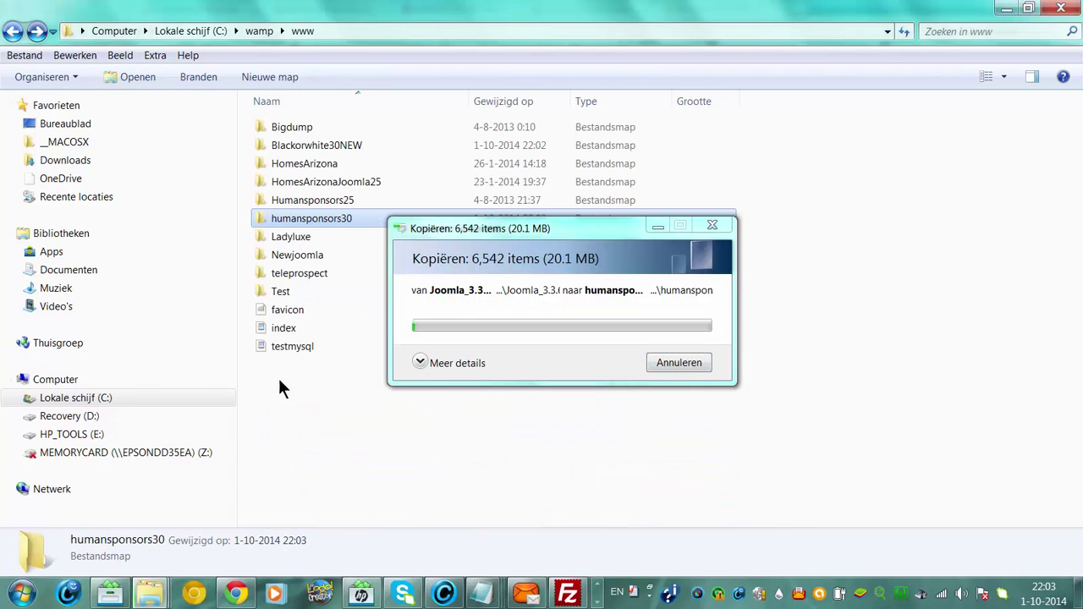
Step: Paste the package into the Ladyluxe folder, merging its layouts folder
{"action": "double_click", "coordinate": [288, 239]}
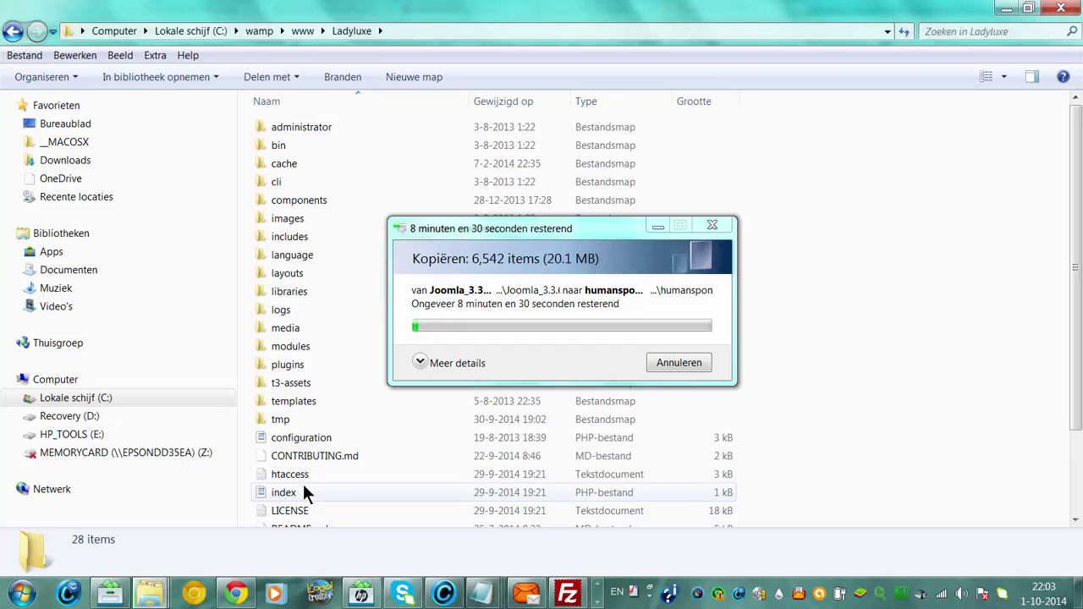
{"action": "left_click", "coordinate": [305, 491]}
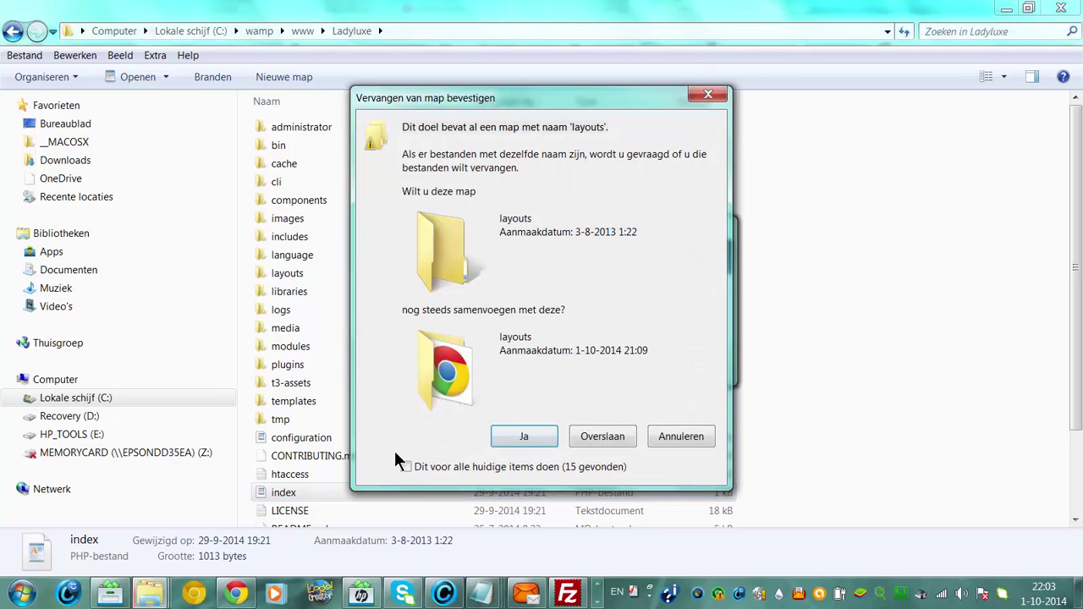
{"action": "left_click", "coordinate": [511, 440]}
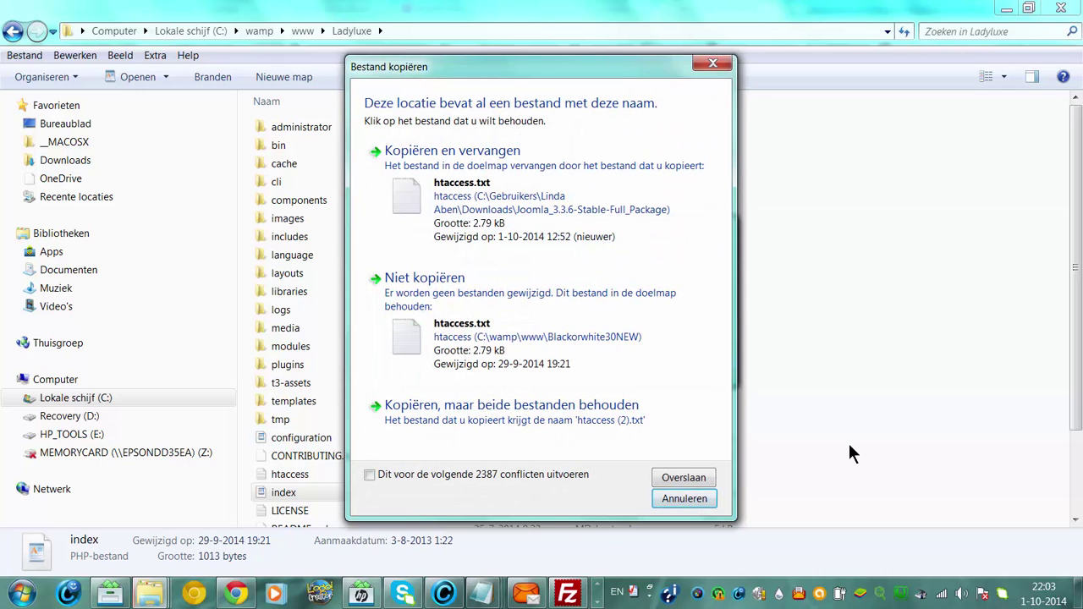
Step: Replace all conflicting files, including htaccess and index.php, with the newer versions
{"action": "left_click", "coordinate": [408, 182]}
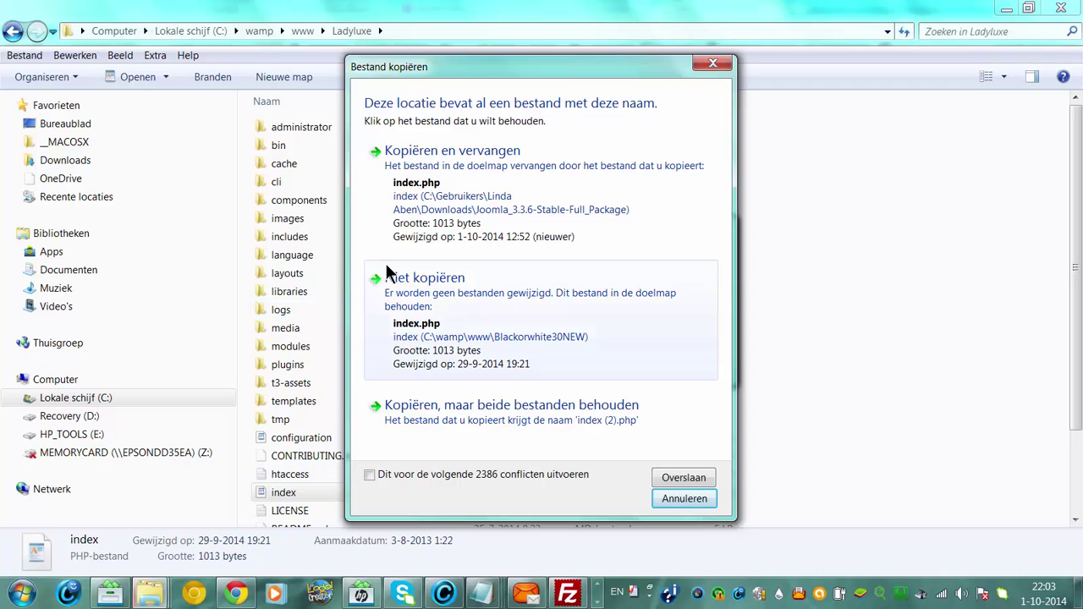
{"action": "left_click", "coordinate": [432, 186]}
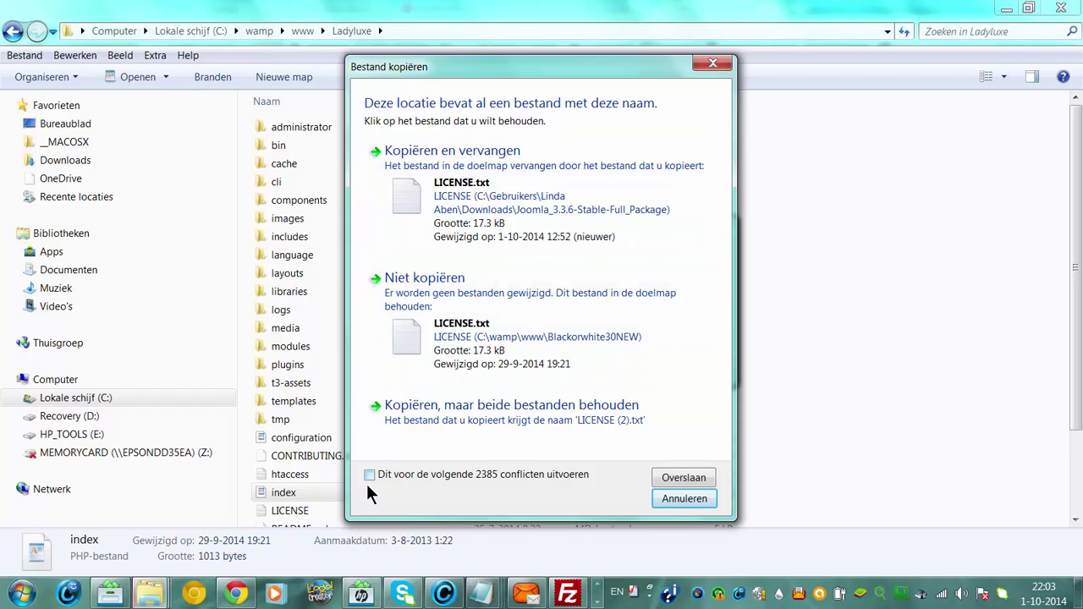
{"action": "left_click", "coordinate": [369, 475]}
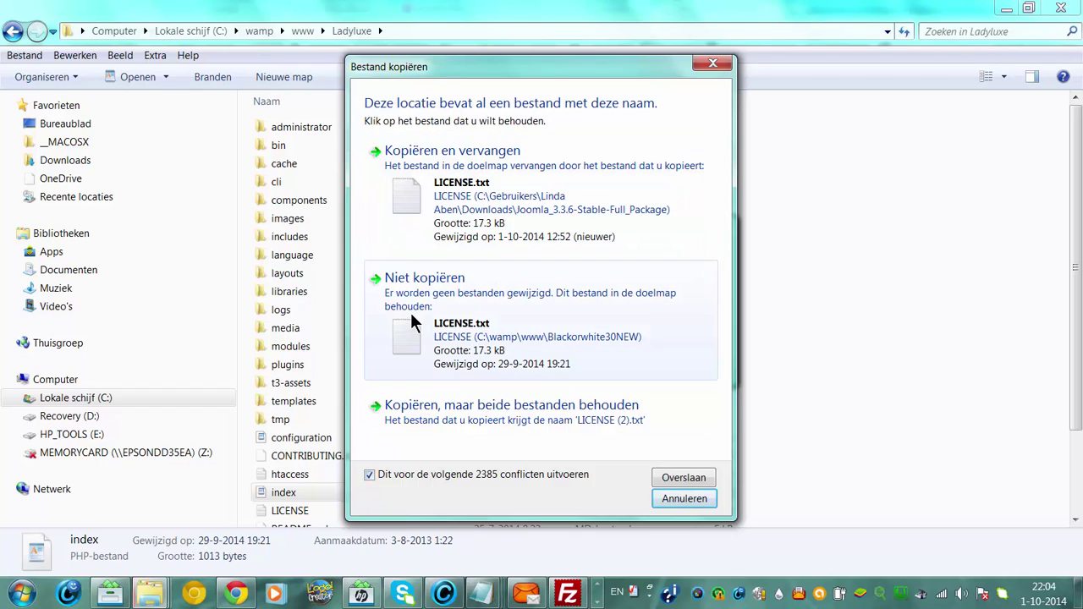
{"action": "left_click", "coordinate": [417, 179]}
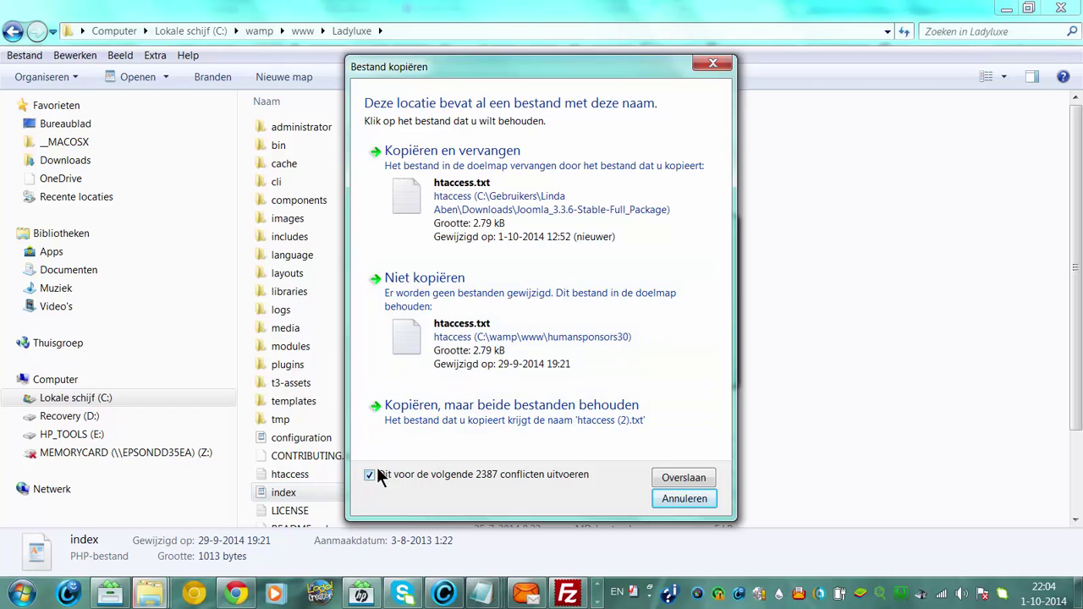
{"action": "left_click", "coordinate": [428, 196]}
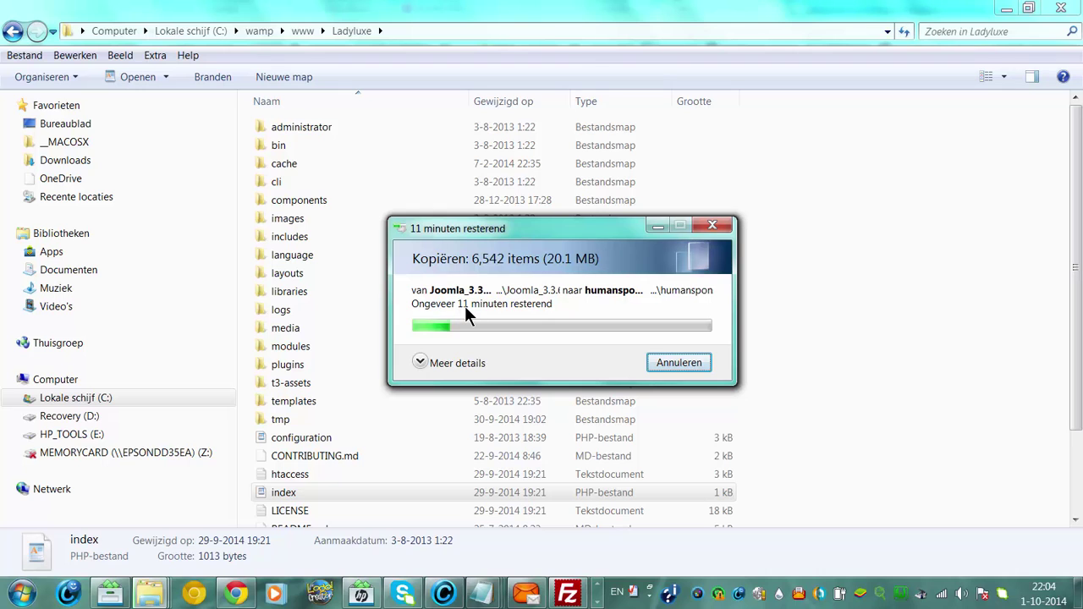
Step: Replace all conflicting files in Ladyluxe, including htaccess, with the newer copies
{"action": "left_click", "coordinate": [564, 597]}
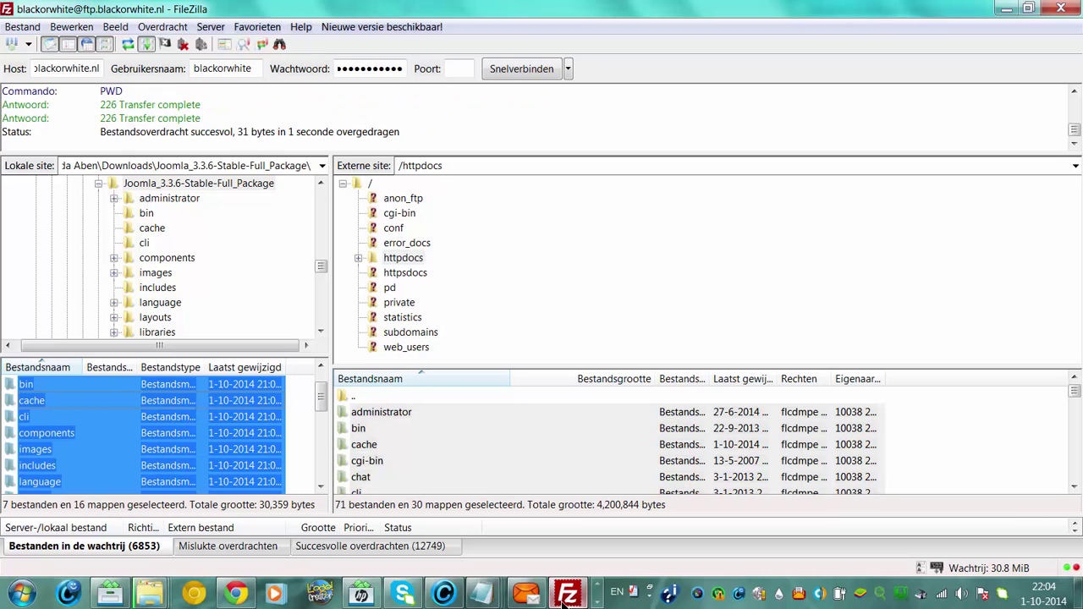
{"action": "left_click", "coordinate": [565, 598]}
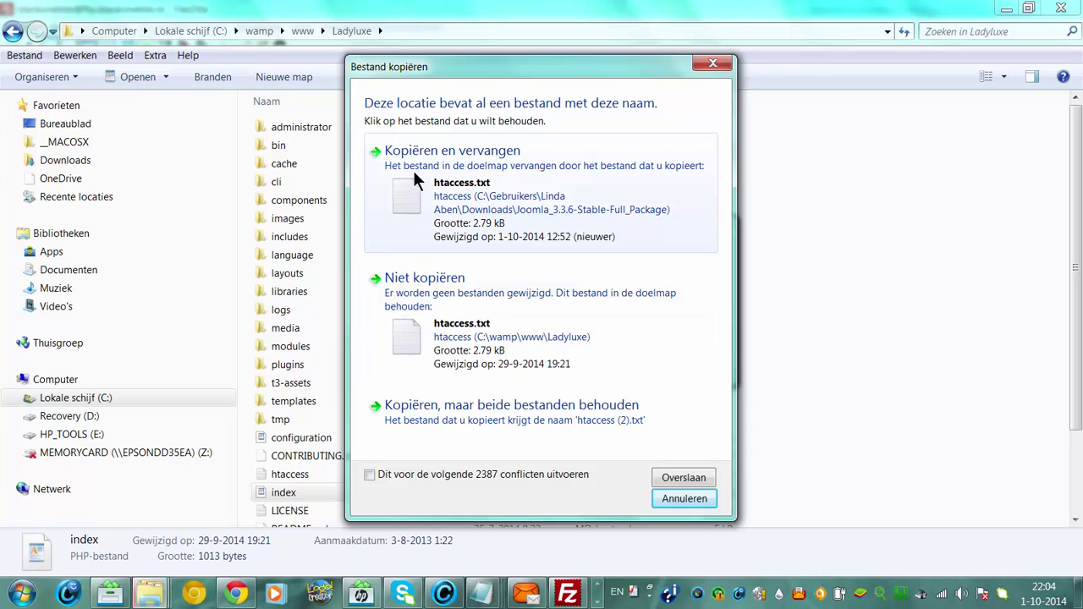
{"action": "left_click", "coordinate": [413, 173]}
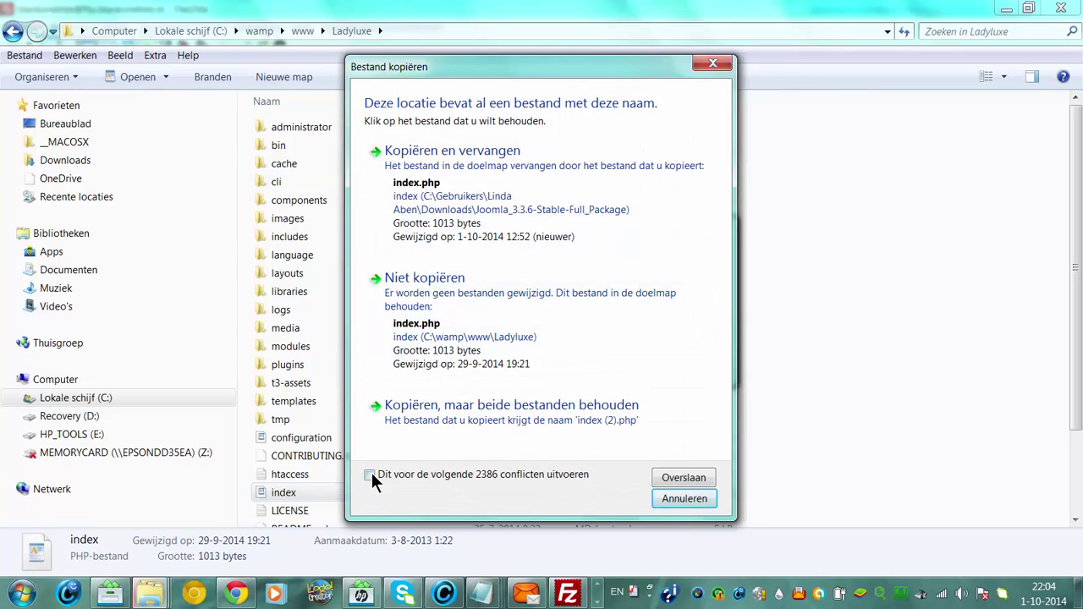
{"action": "left_click", "coordinate": [370, 474]}
{"action": "left_click", "coordinate": [409, 197]}
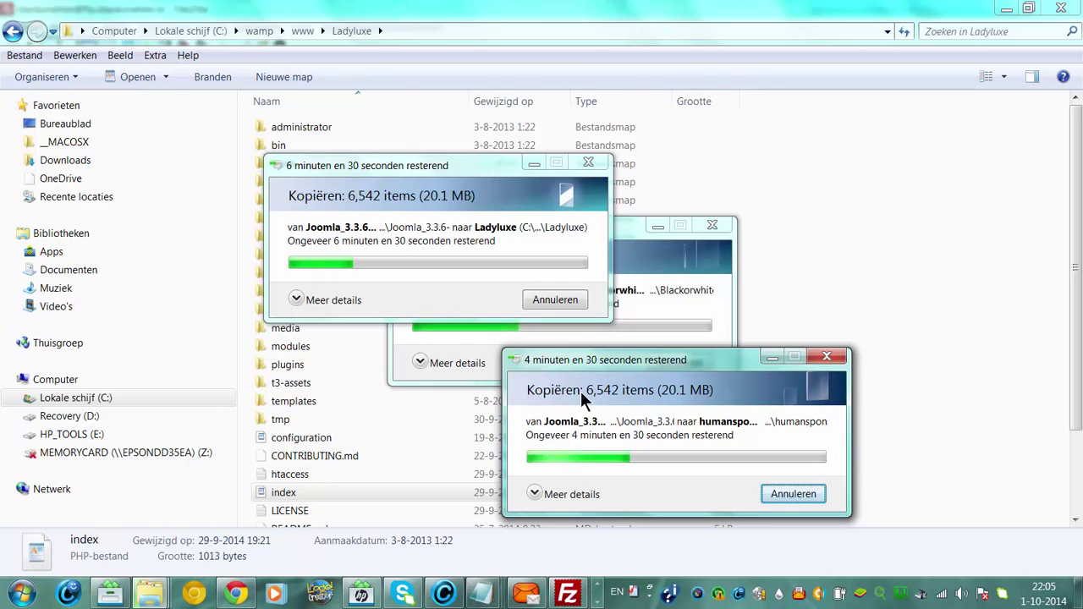
Step: Monitor the three copy-progress windows, then return to the Joomla update page in Chrome
{"action": "left_click_drag", "start_coordinate": [456, 157], "coordinate": [441, 124]}
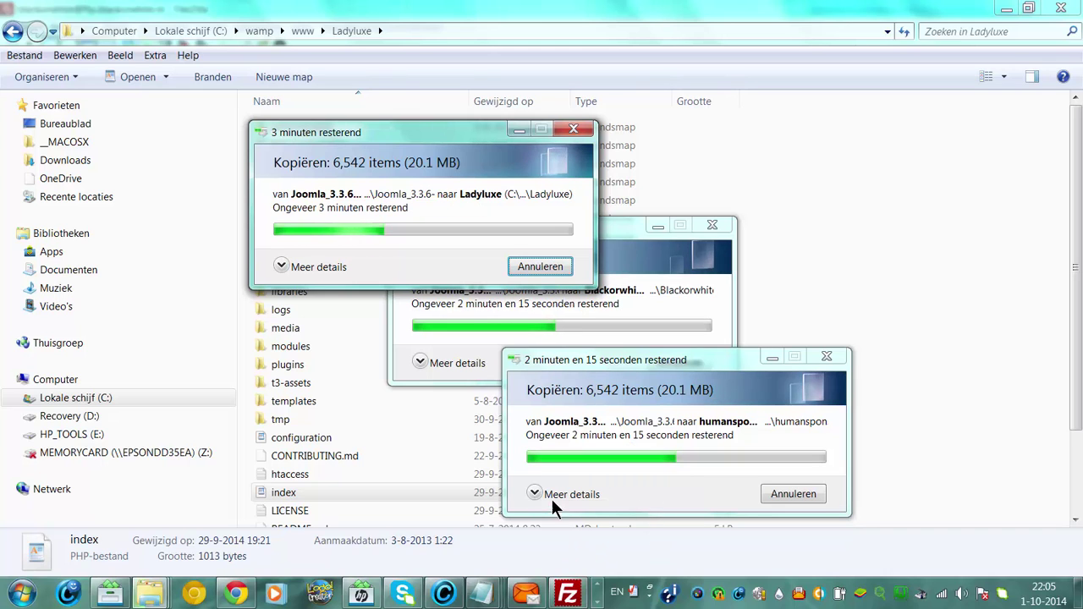
{"action": "left_click", "coordinate": [567, 593]}
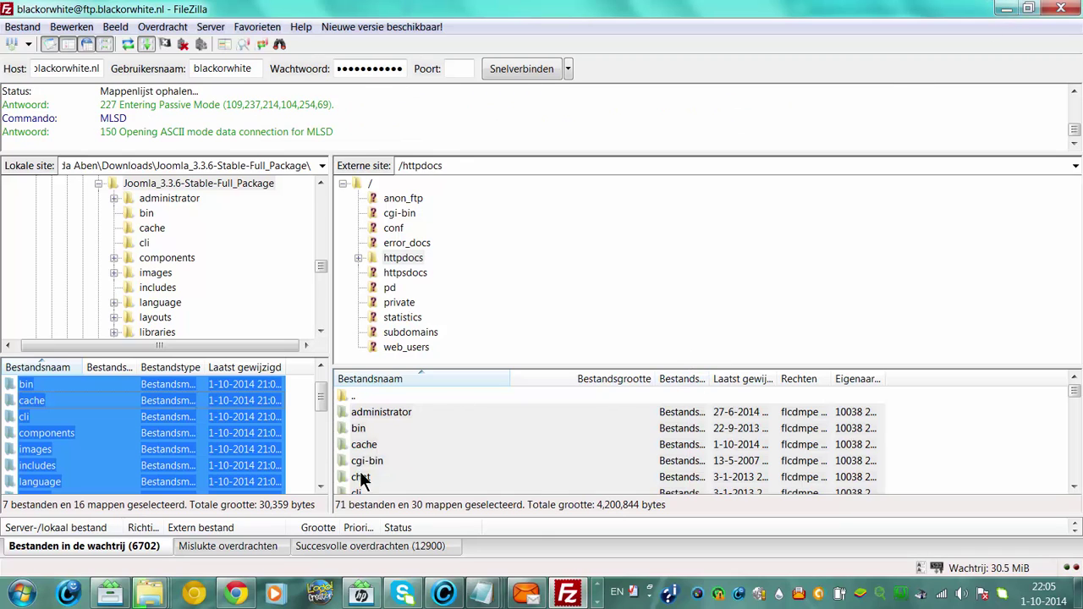
{"action": "left_click", "coordinate": [1006, 10]}
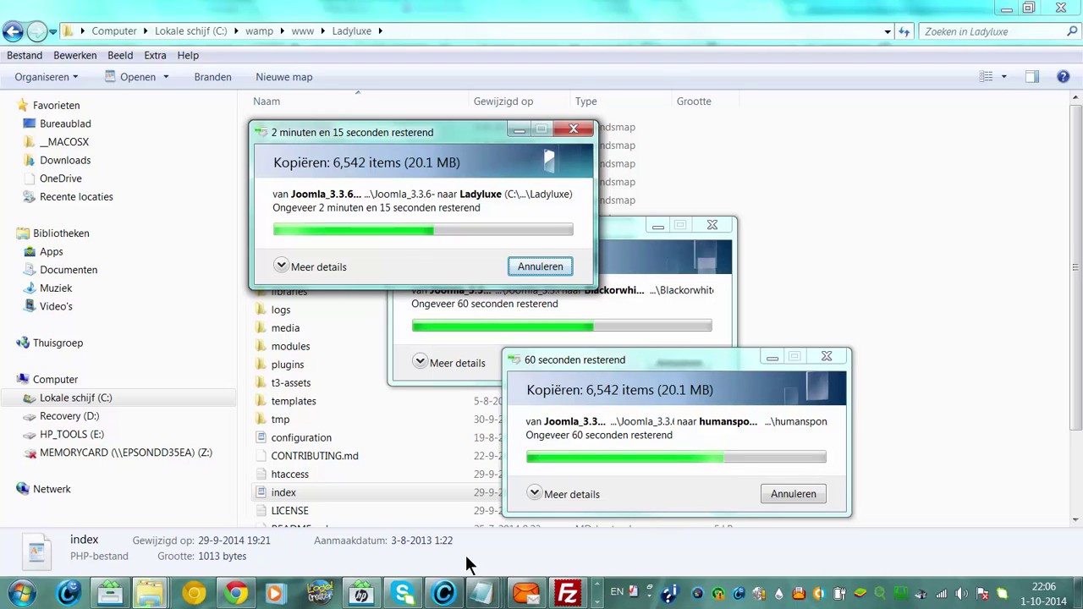
{"action": "left_click", "coordinate": [237, 595]}
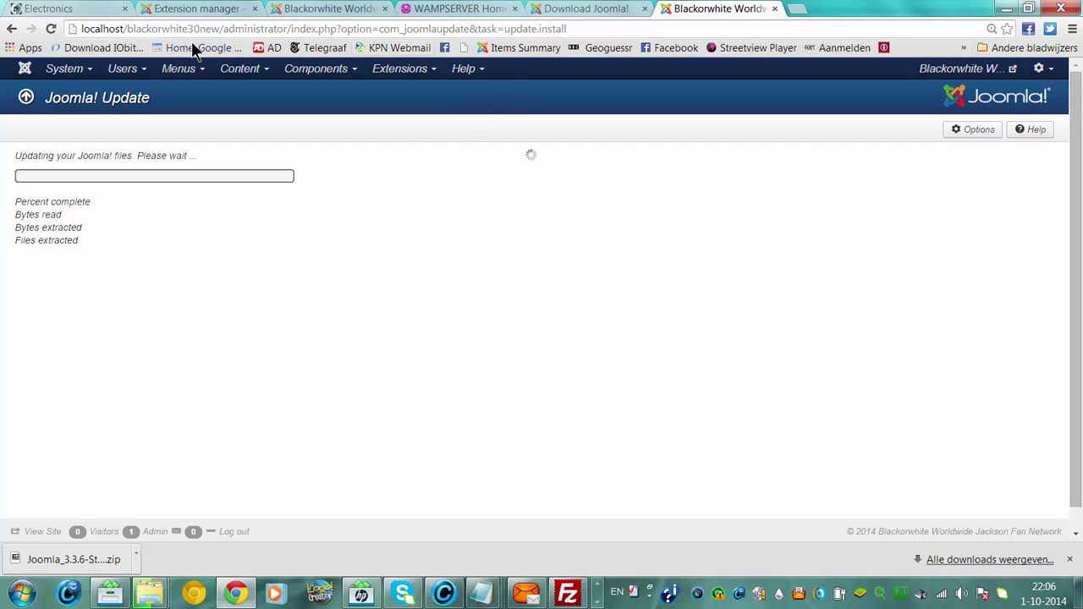
Step: Go to localhost/humansponsors30/administrator in Chrome's address bar
{"action": "left_click_drag", "start_coordinate": [140, 29], "coordinate": [903, 53]}
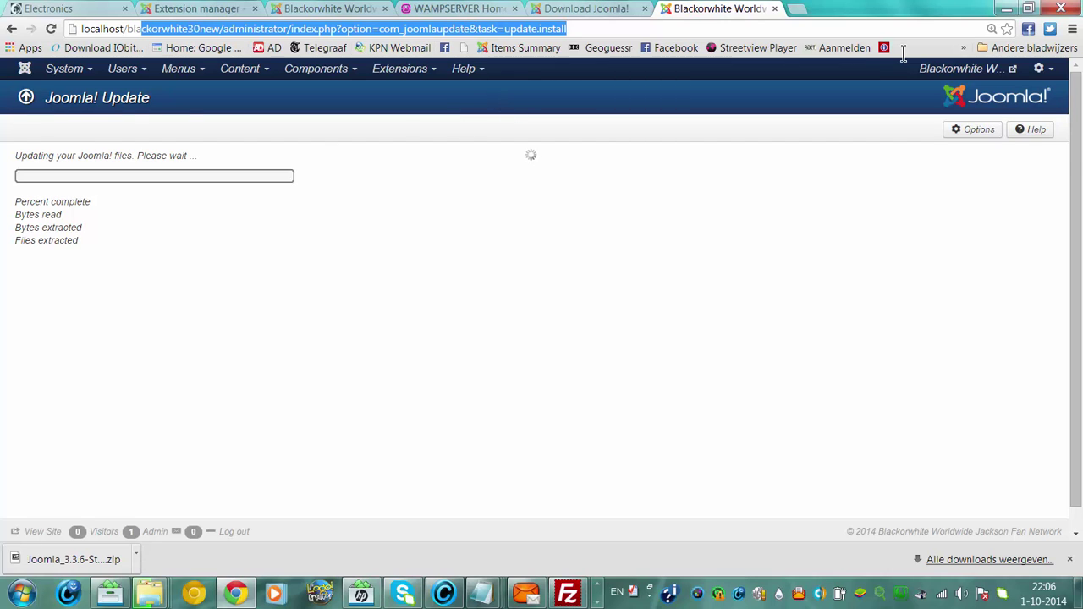
{"action": "key", "text": "BackSpace"}
{"action": "key", "text": "BackSpace"}
{"action": "key", "text": "BackSpace"}
{"action": "key", "text": "BackSpace"}
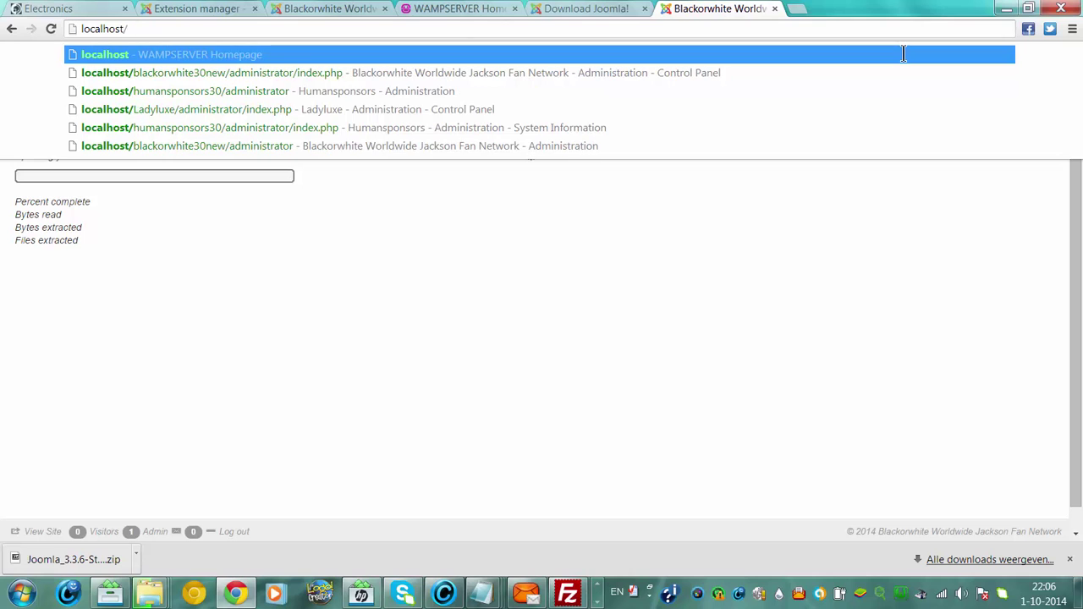
{"action": "type", "text": "humansponsors30/administrator"}
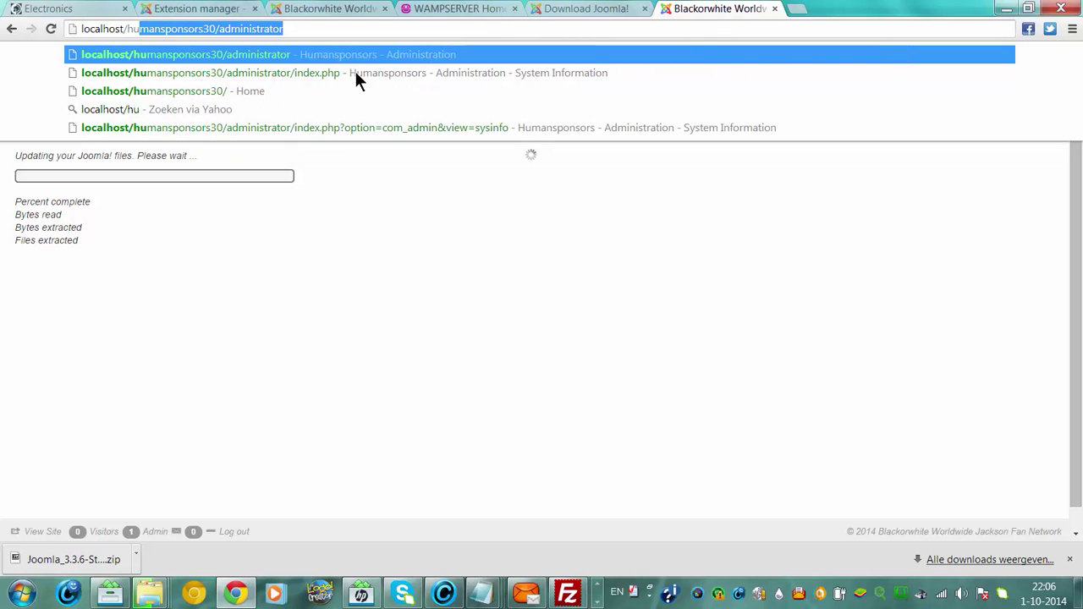
{"action": "left_click", "coordinate": [327, 76]}
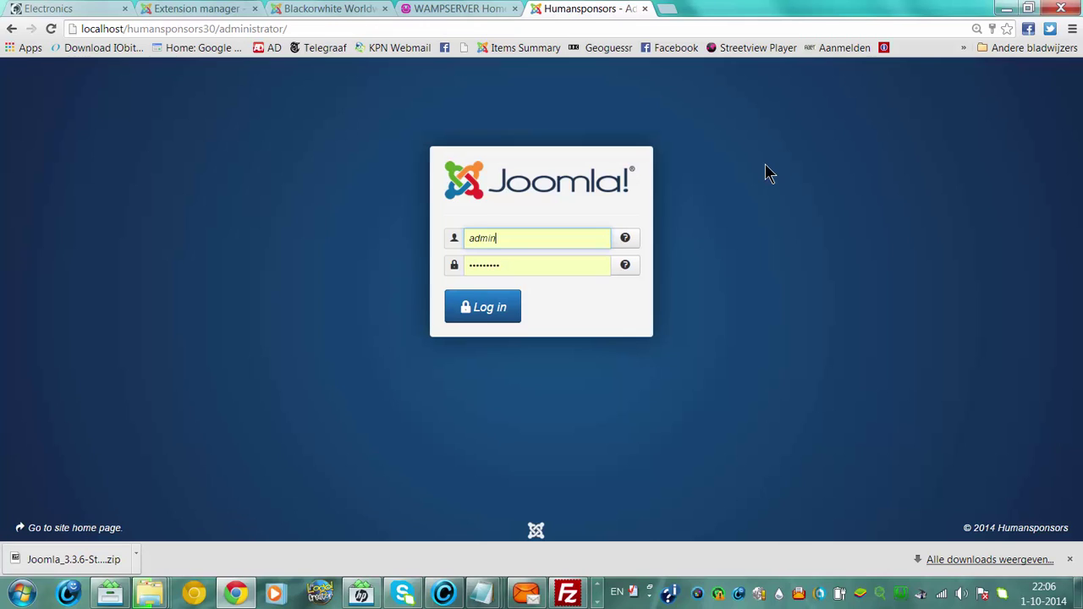
Step: Try logging in with the prefilled credentials, dismissing the system-care utility window
{"action": "left_click", "coordinate": [482, 315]}
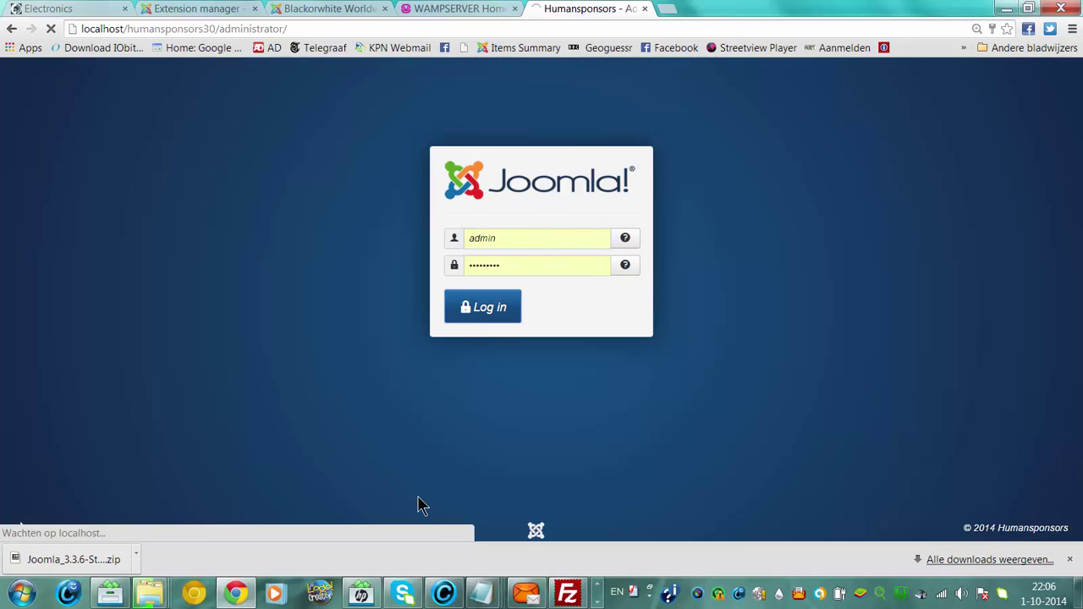
{"action": "left_click", "coordinate": [442, 595]}
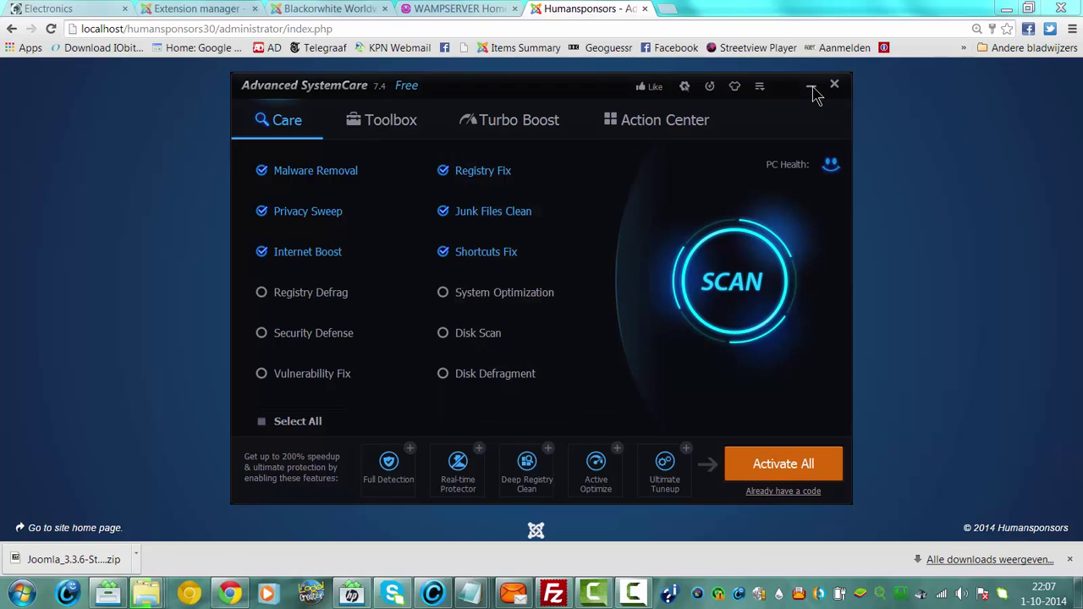
{"action": "left_click", "coordinate": [999, 123]}
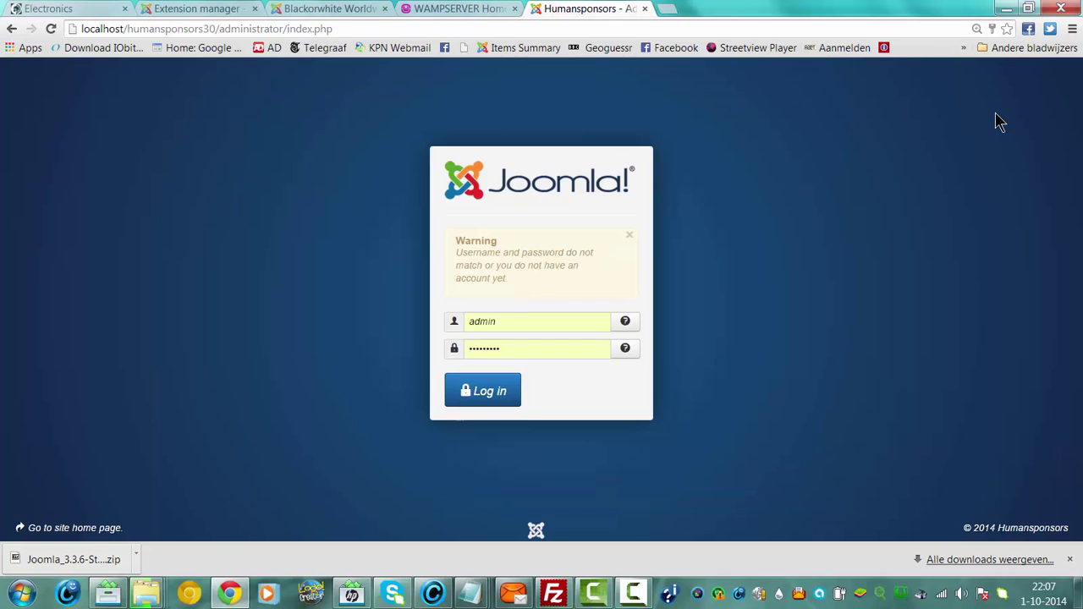
{"action": "left_click", "coordinate": [502, 395]}
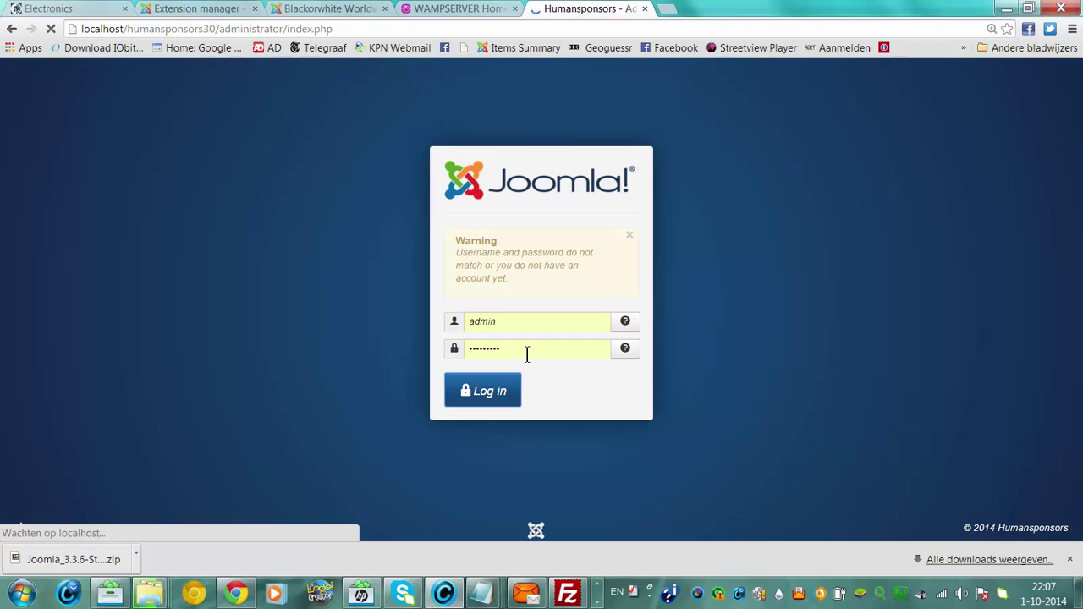
Step: Replace the username with the correct one, enter the password, and log in
{"action": "double_click", "coordinate": [455, 321]}
{"action": "key", "text": "BackSpace"}
{"action": "type", "text": "a"}
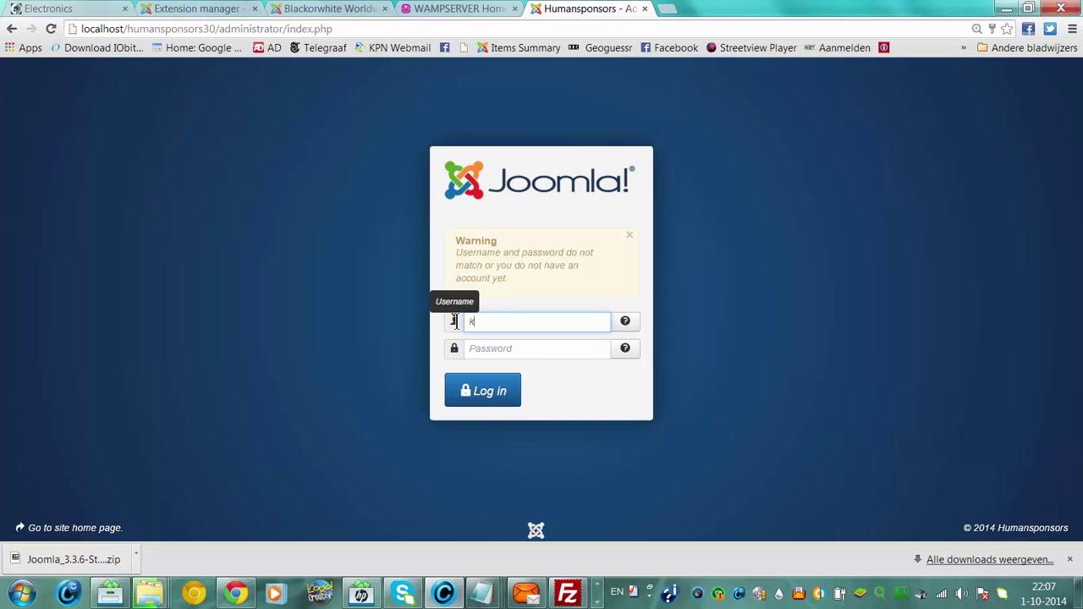
{"action": "key", "text": "BackSpace"}
{"action": "key", "text": "Escape"}
{"action": "key", "text": "Tab"}
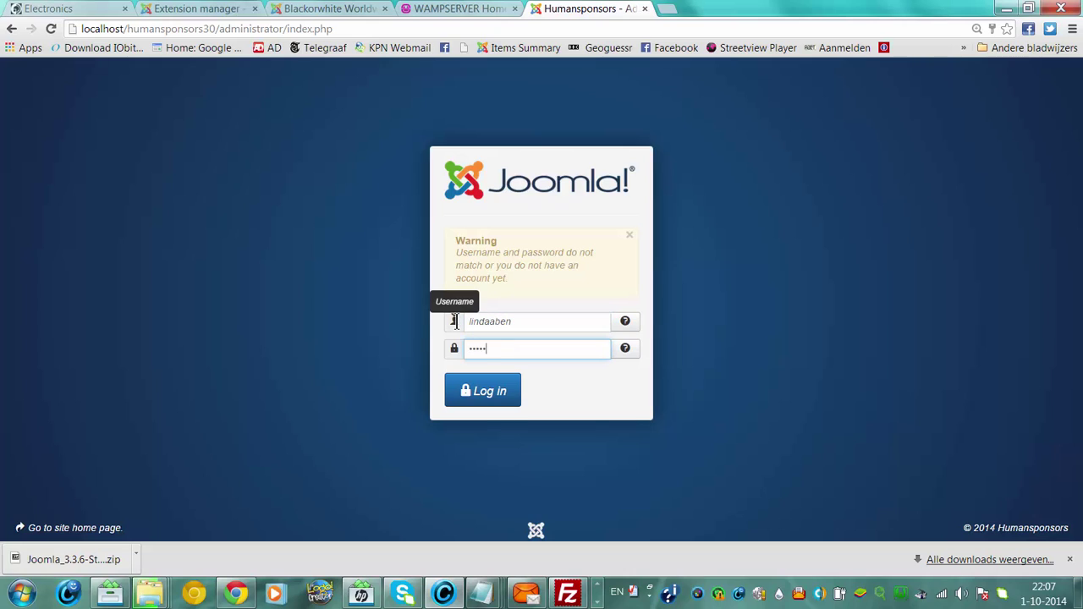
{"action": "type", "text": "n"}
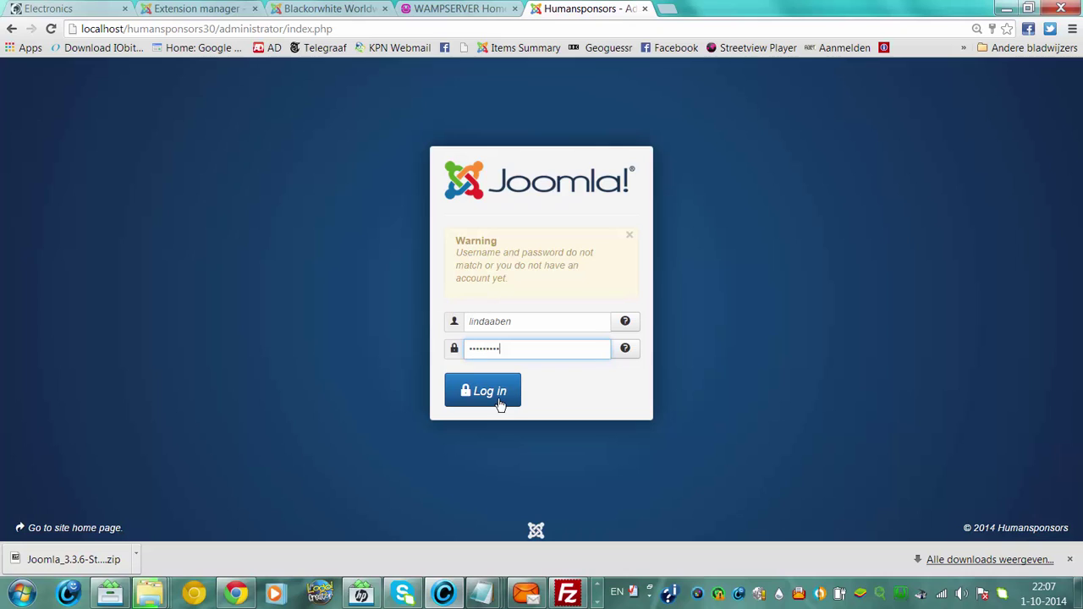
{"action": "left_click", "coordinate": [499, 398]}
Step: Check the FTP upload in FileZilla and return to the browser's Control Panel
{"action": "left_click", "coordinate": [597, 603]}
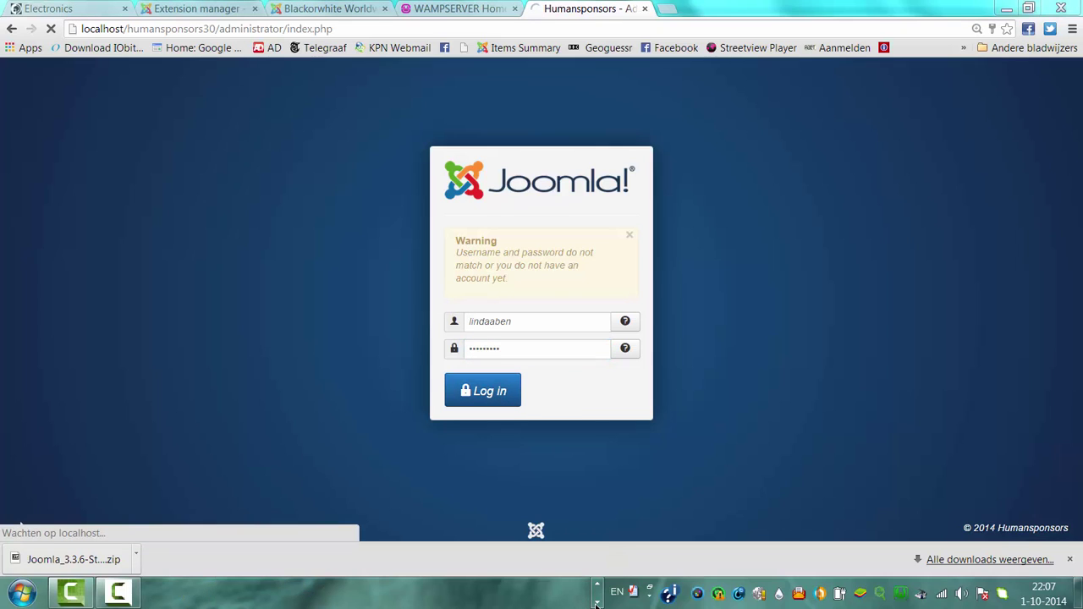
{"action": "left_click", "coordinate": [599, 584]}
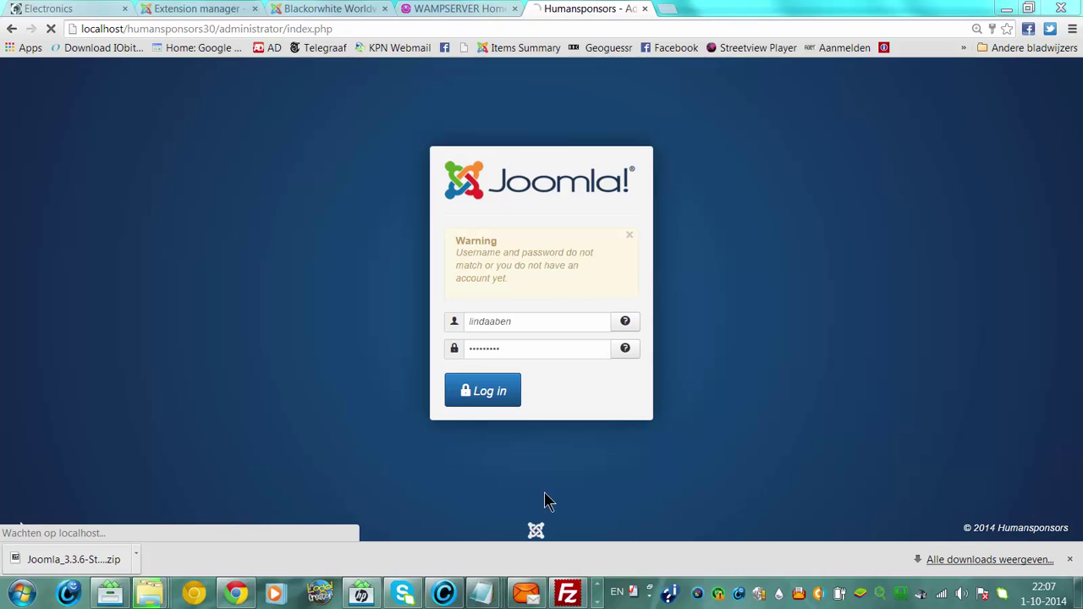
{"action": "left_click", "coordinate": [522, 323]}
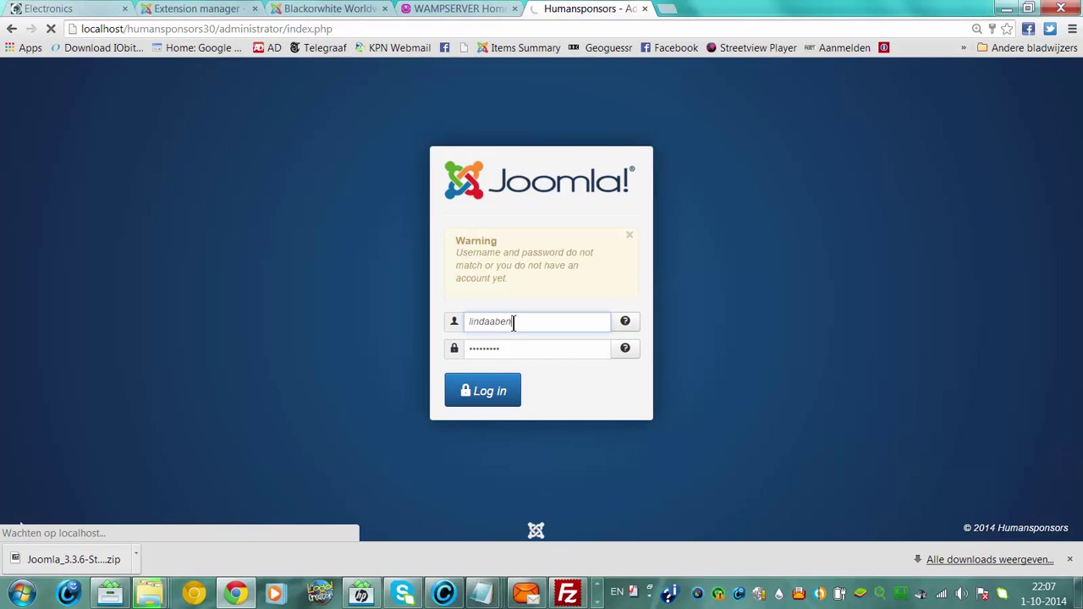
{"action": "left_click", "coordinate": [569, 593]}
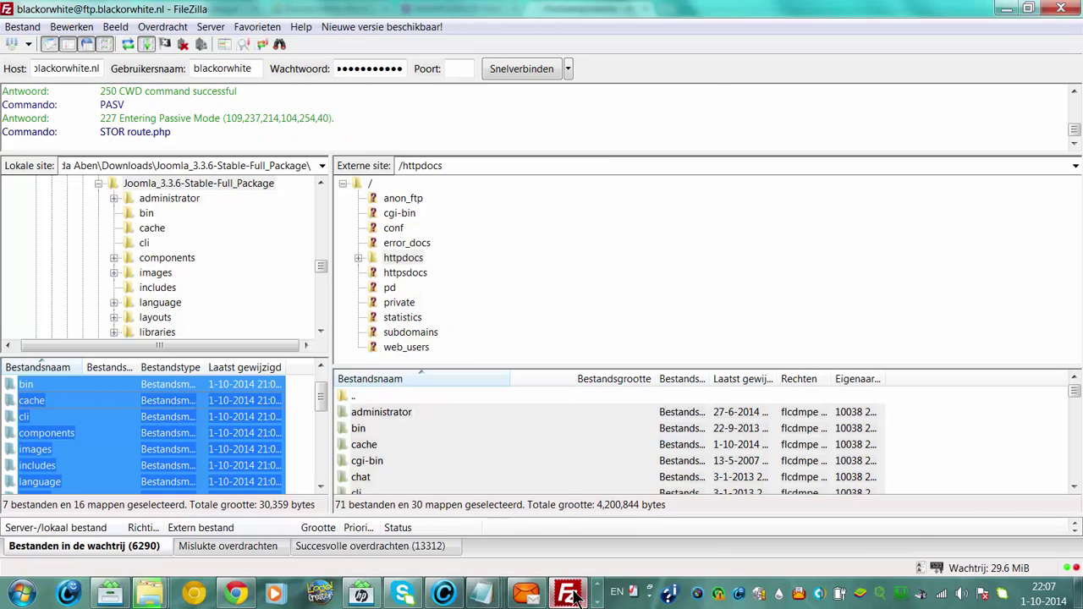
{"action": "left_click", "coordinate": [569, 593]}
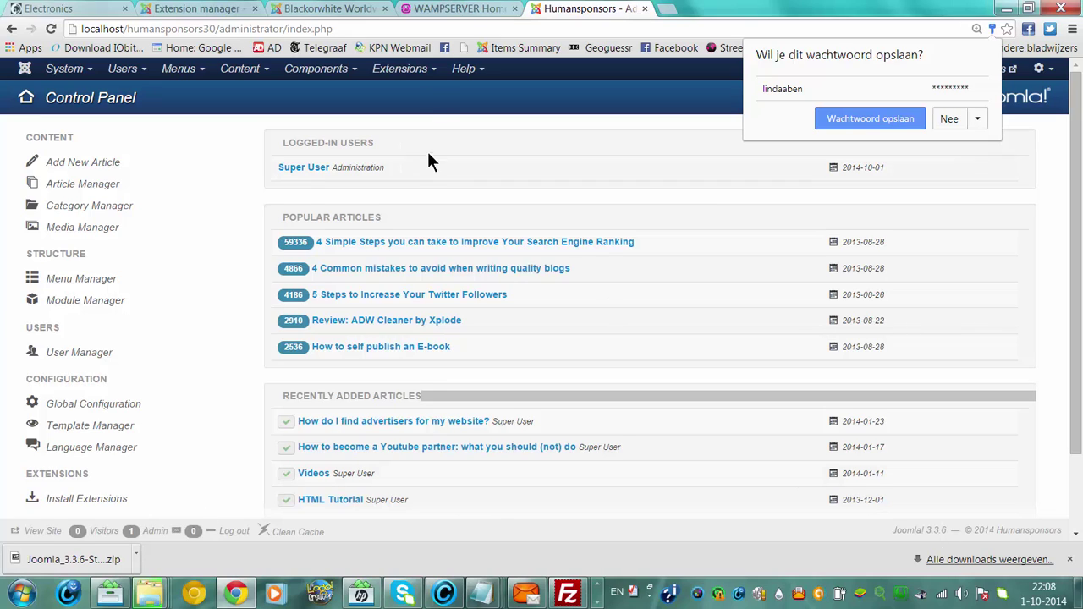
{"action": "left_click", "coordinate": [405, 69]}
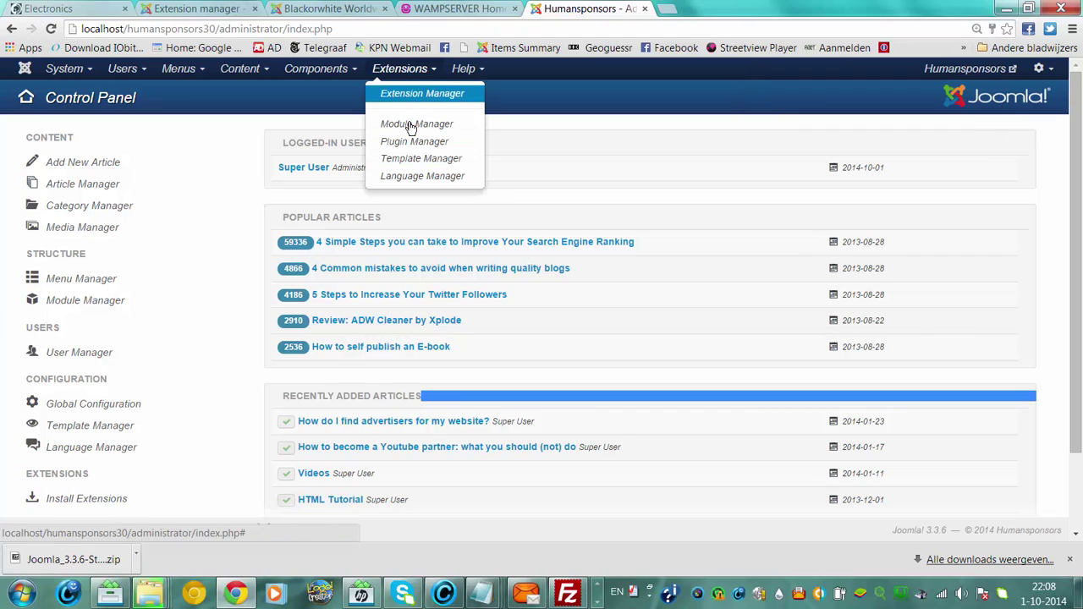
Step: Fix the database in Extension Manager, bringing the schema to 3.3.6-2014-09-30
{"action": "left_click", "coordinate": [399, 101]}
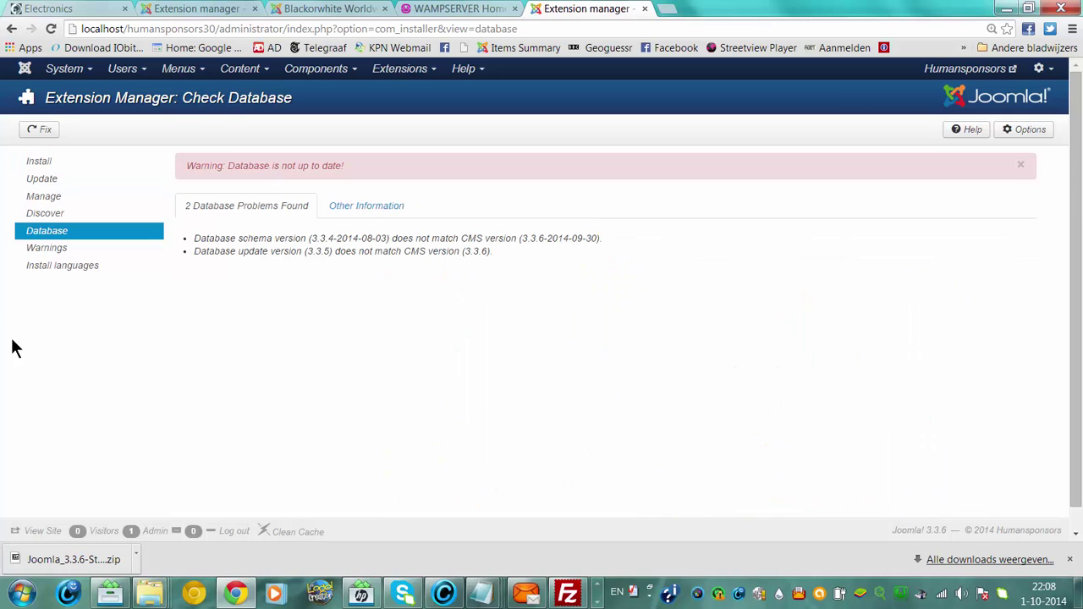
{"action": "left_click", "coordinate": [54, 131]}
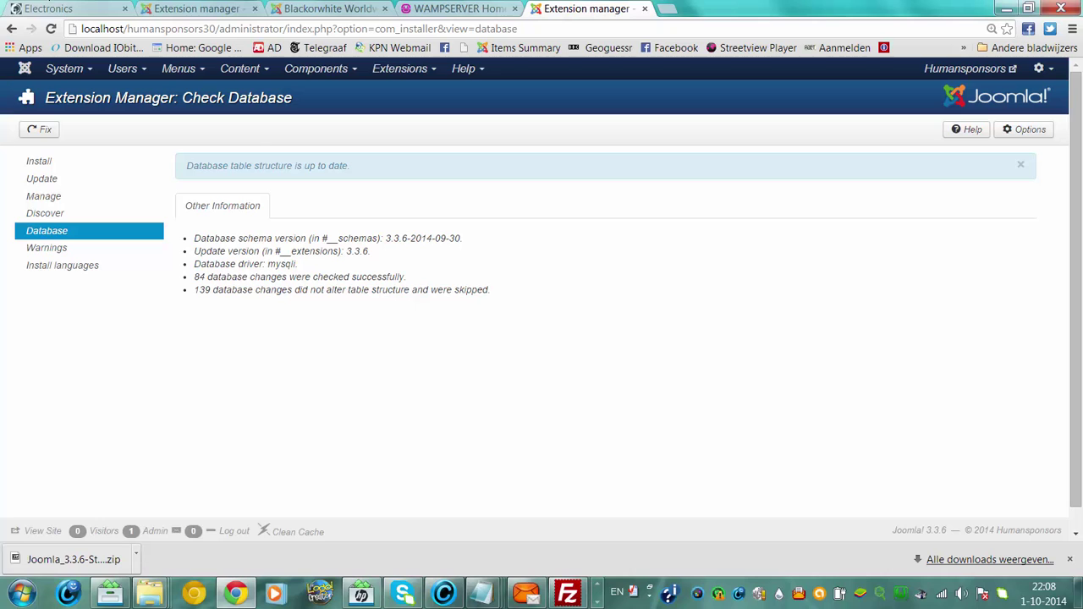
{"action": "left_click_drag", "start_coordinate": [132, 29], "coordinate": [518, 18]}
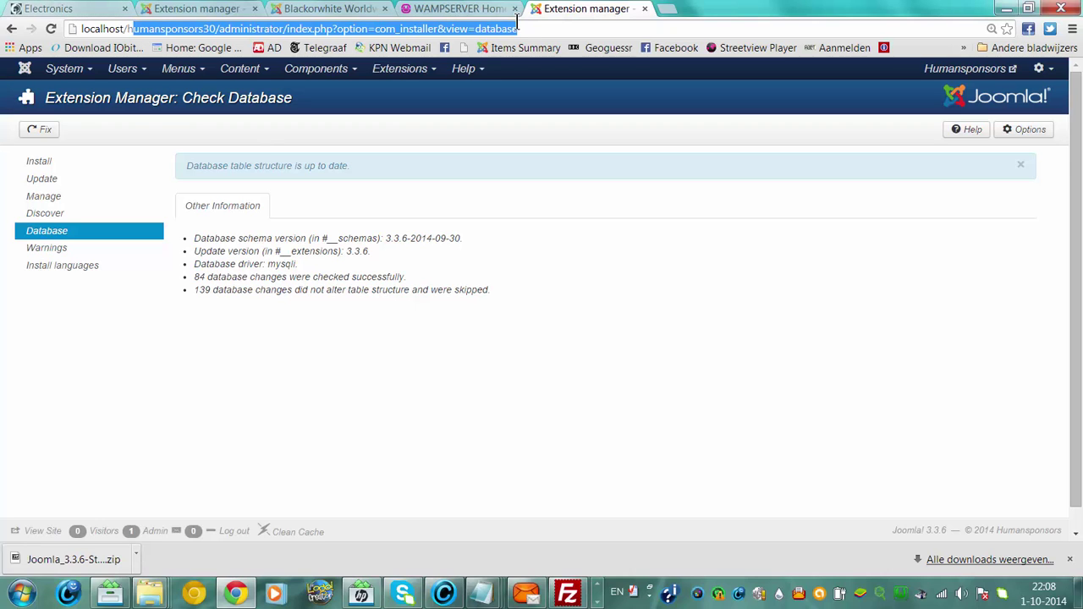
{"action": "key", "text": "BackSpace"}
{"action": "key", "text": "BackSpace"}
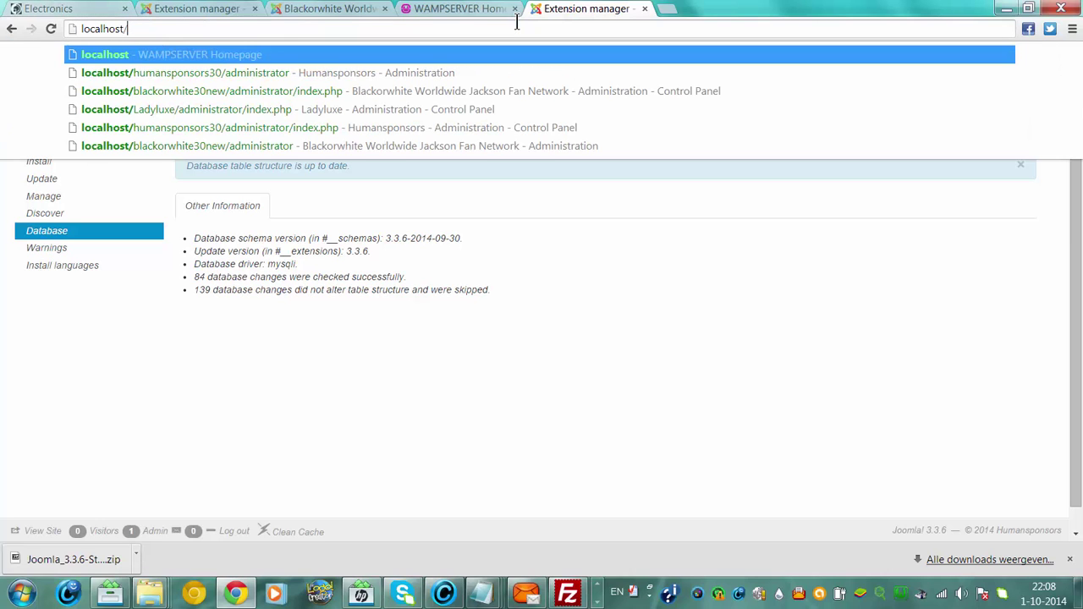
Step: Switch the browser address from Humansponsors to the Ladyluxe site's administrator login page
{"action": "left_click", "coordinate": [237, 127]}
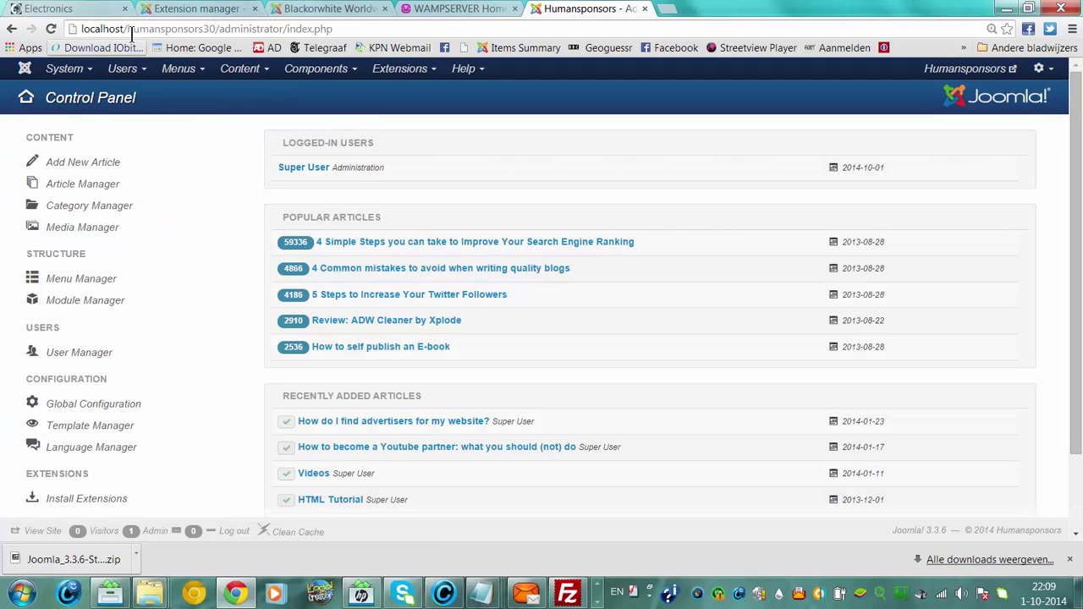
{"action": "left_click_drag", "start_coordinate": [127, 29], "coordinate": [336, 41]}
{"action": "key", "text": "BackSpace"}
{"action": "type", "text": "lad"}
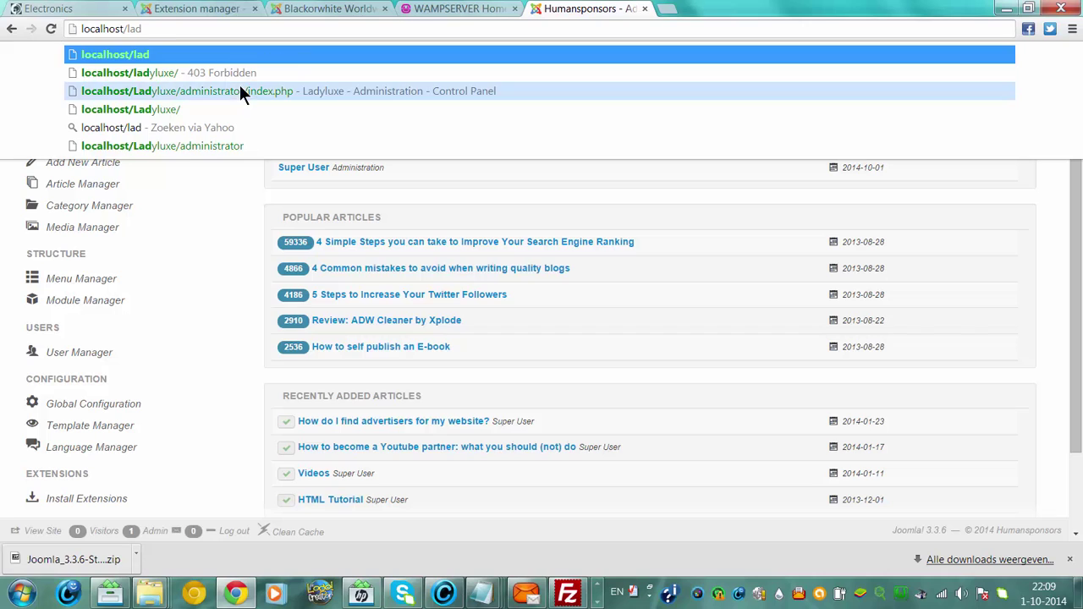
{"action": "left_click", "coordinate": [241, 89]}
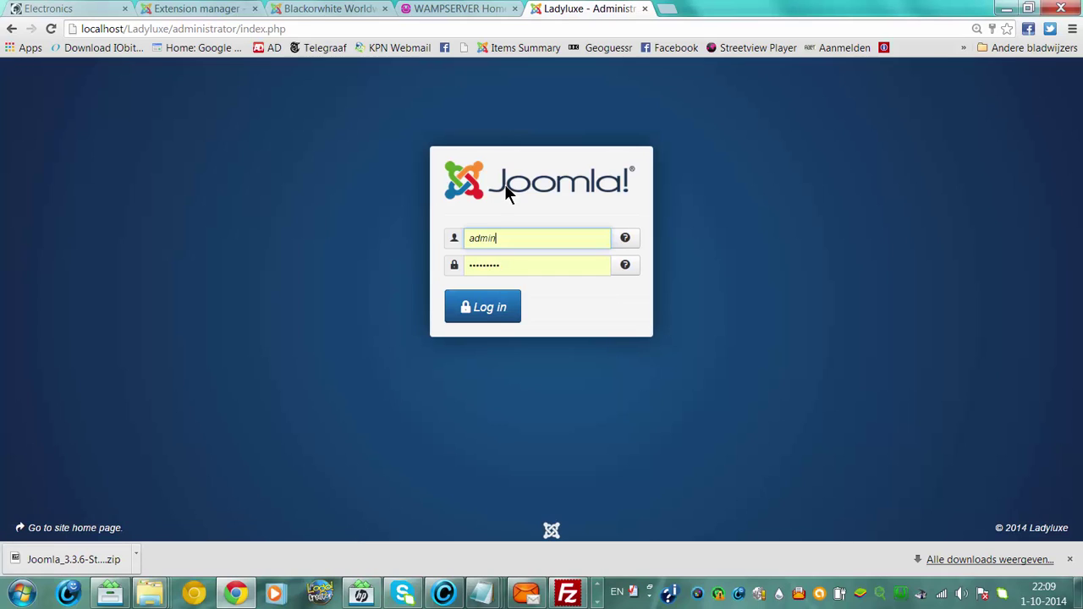
Step: Log in to the Ladyluxe administrator, re-entering the correct username and password after the first attempt is rejected
{"action": "left_click", "coordinate": [478, 320]}
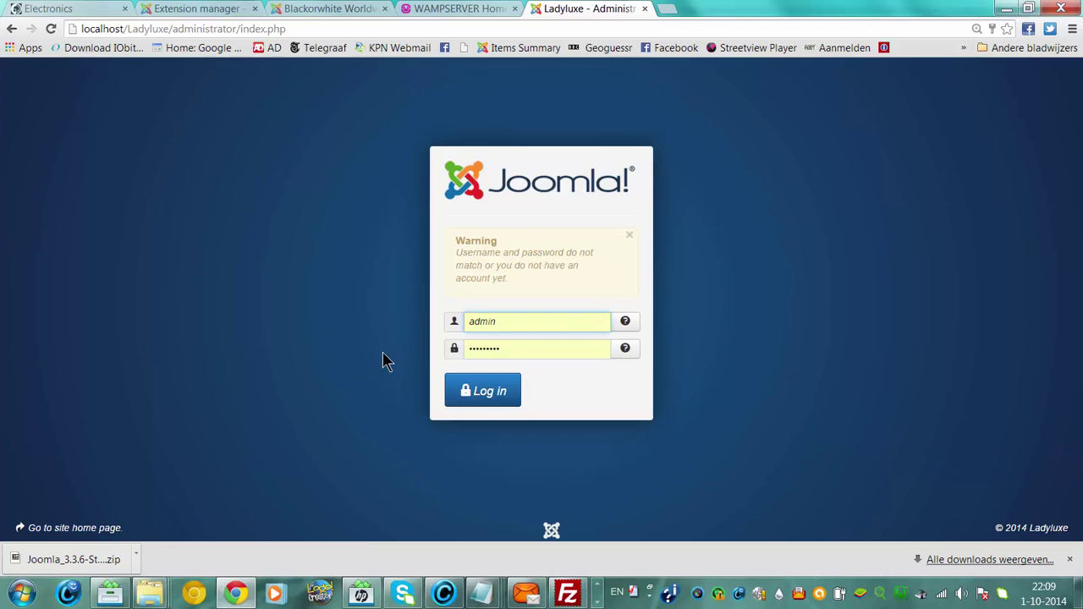
{"action": "key", "text": "BackSpace"}
{"action": "key", "text": "BackSpace"}
{"action": "key", "text": "BackSpace"}
{"action": "key", "text": "BackSpace"}
{"action": "key", "text": "BackSpace"}
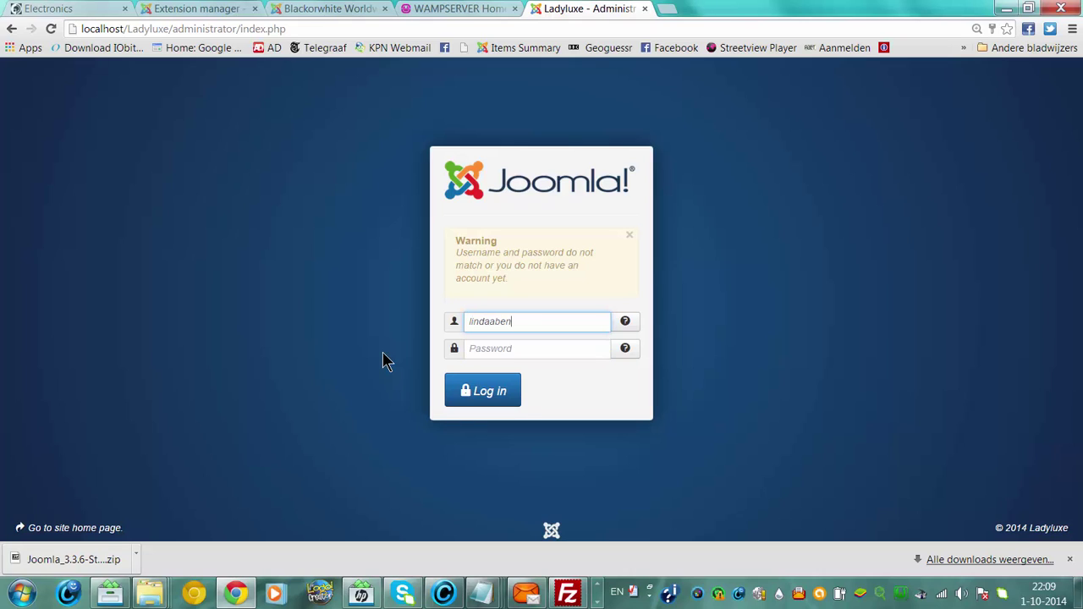
{"action": "key", "text": "Tab"}
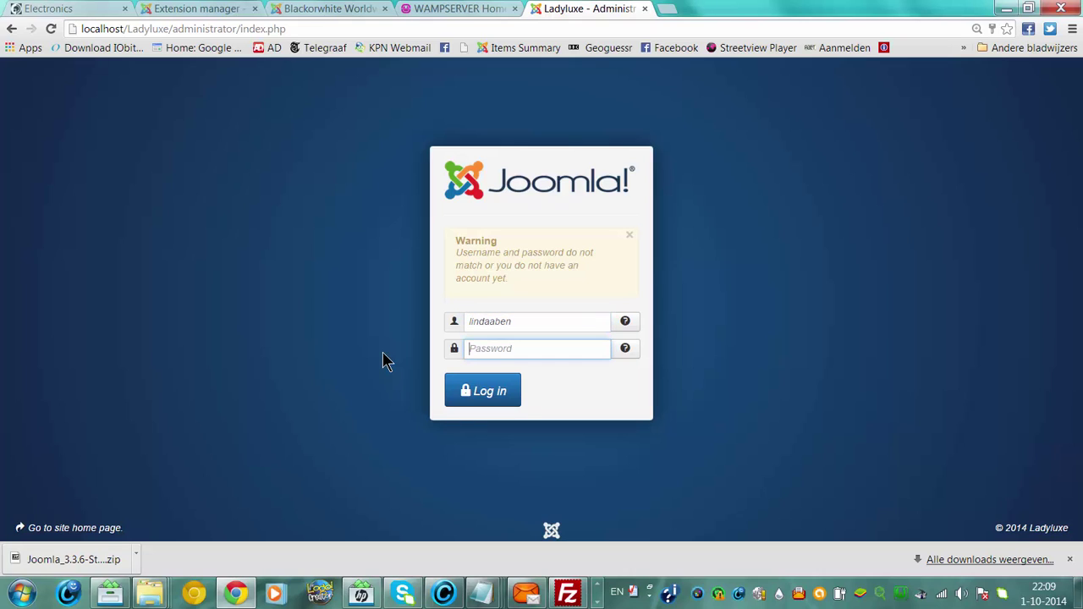
{"action": "type", "text": "•••••••••"}
{"action": "left_click", "coordinate": [497, 403]}
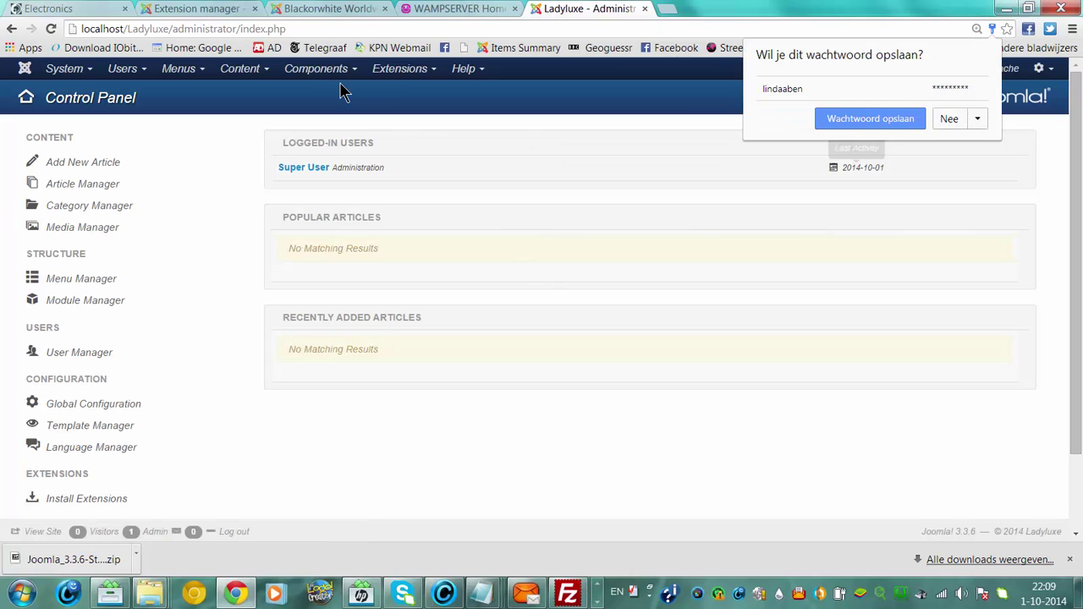
Step: Decline saving the login password and open Extensions > Extension Manager
{"action": "left_click", "coordinate": [322, 47]}
{"action": "left_click", "coordinate": [396, 70]}
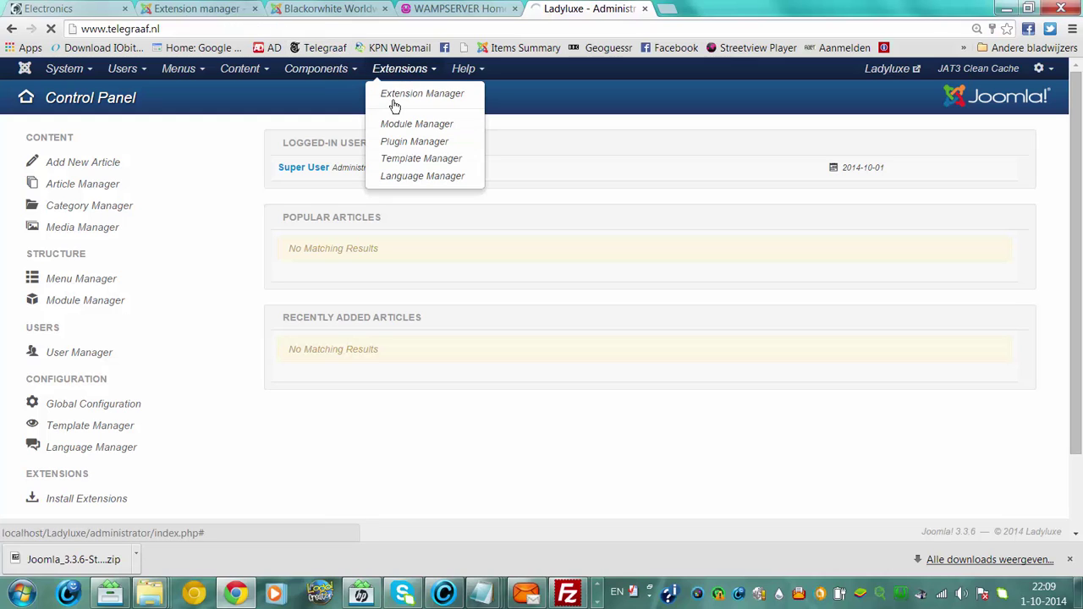
{"action": "left_click", "coordinate": [398, 97]}
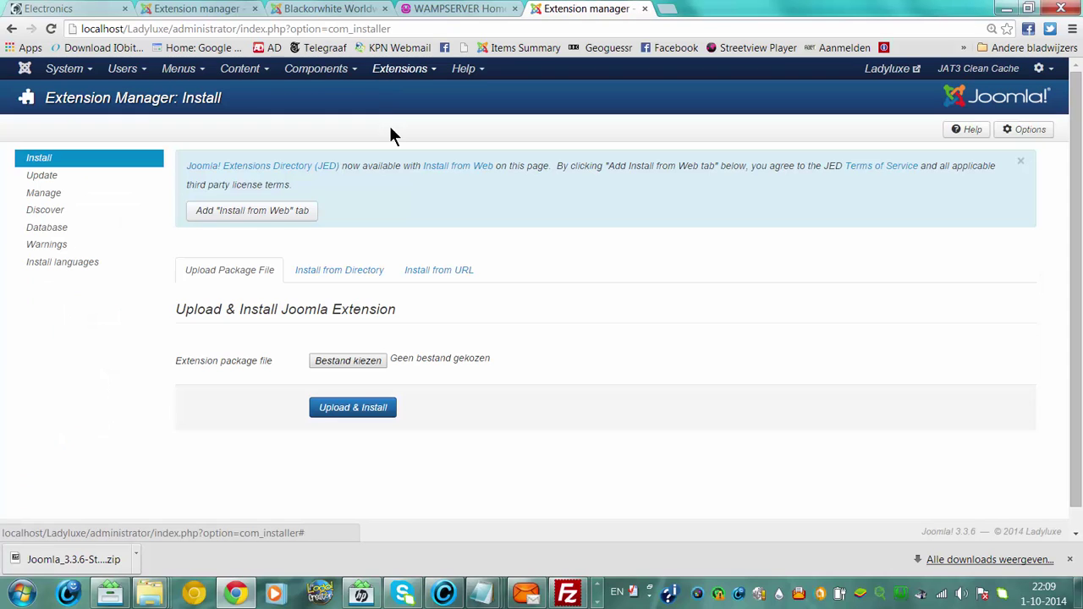
Step: Fix Ladyluxe's database on the Database page, updating the schema to 3.3.6-2014-09-30
{"action": "left_click", "coordinate": [44, 227]}
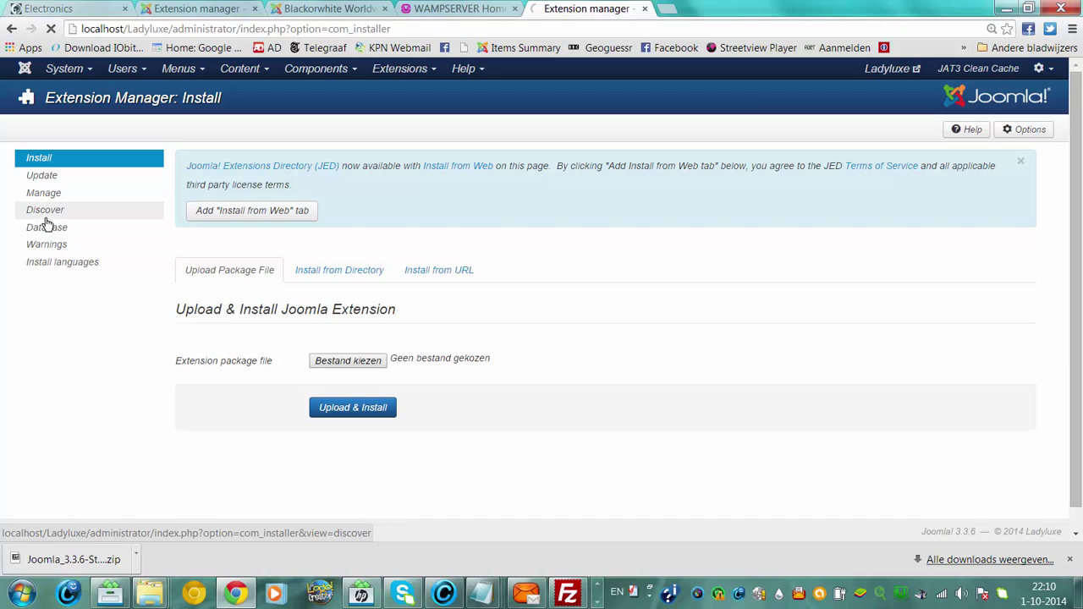
{"action": "left_click", "coordinate": [44, 227]}
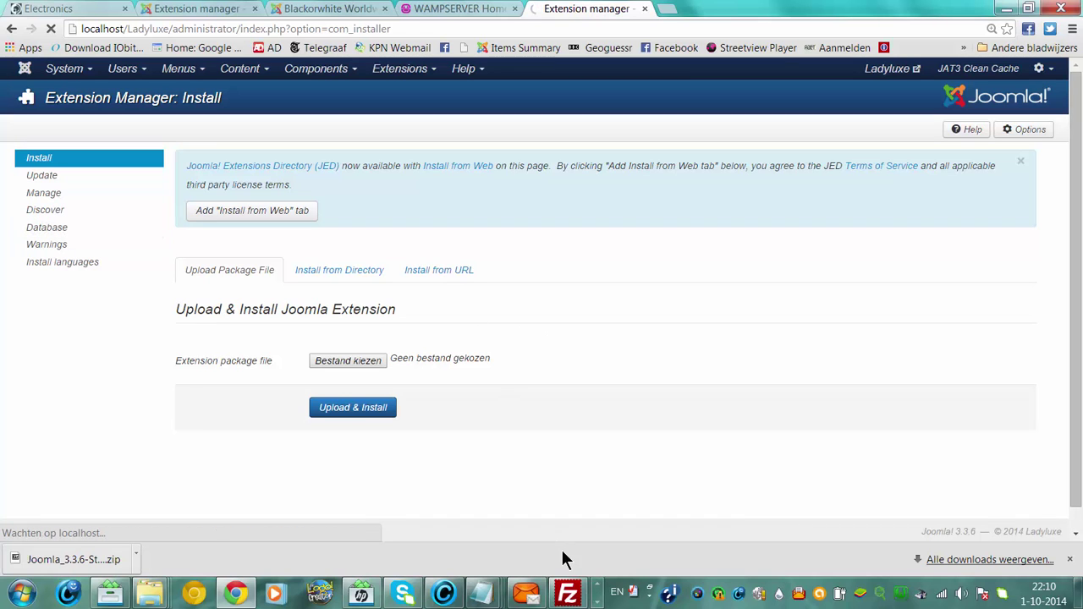
{"action": "left_click", "coordinate": [569, 593]}
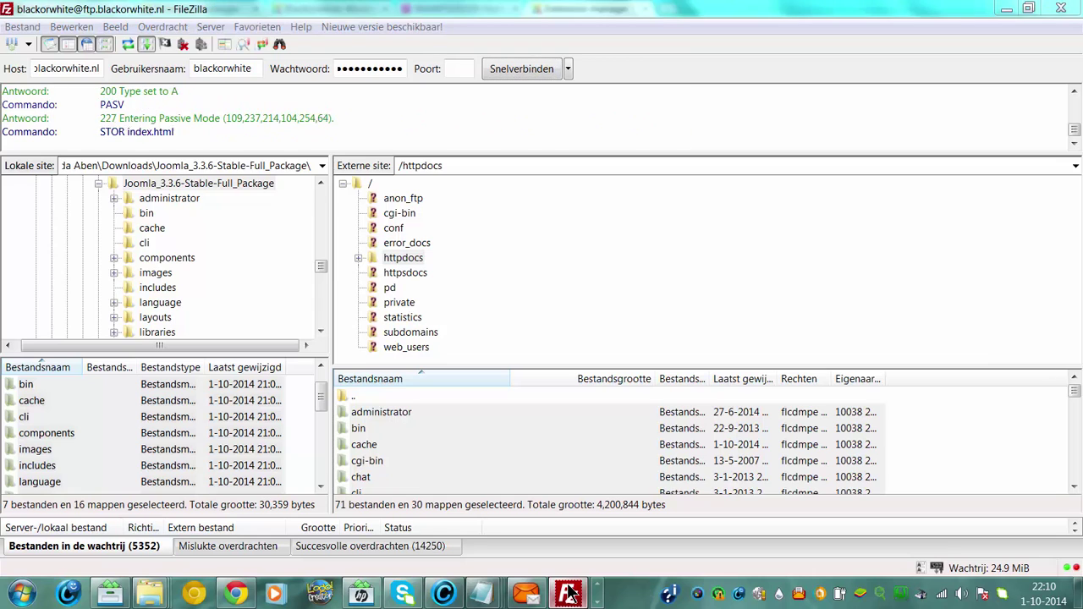
{"action": "left_click", "coordinate": [569, 594]}
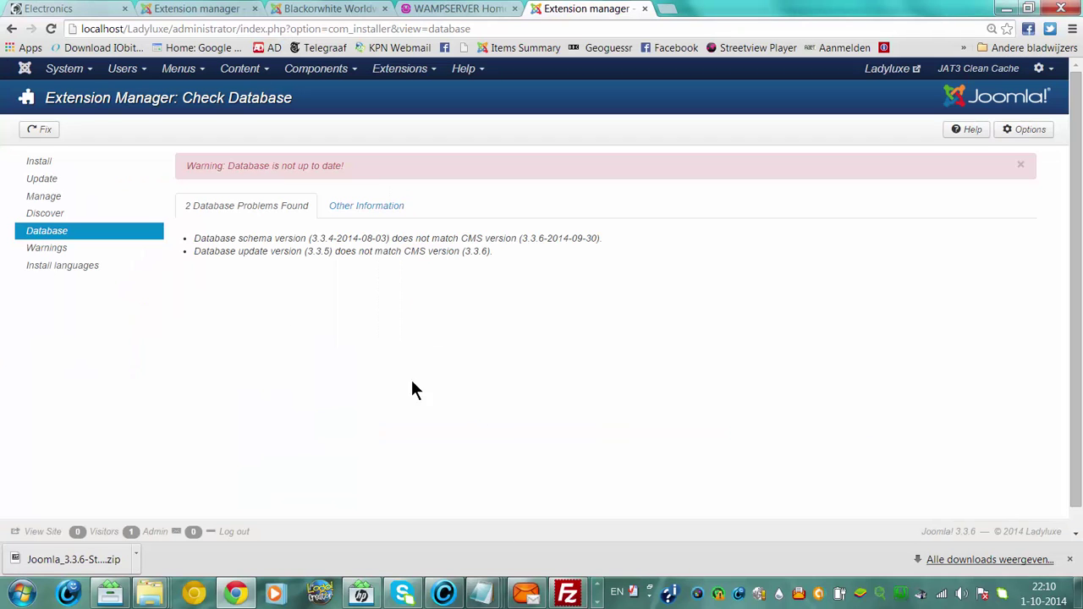
{"action": "left_click", "coordinate": [45, 135]}
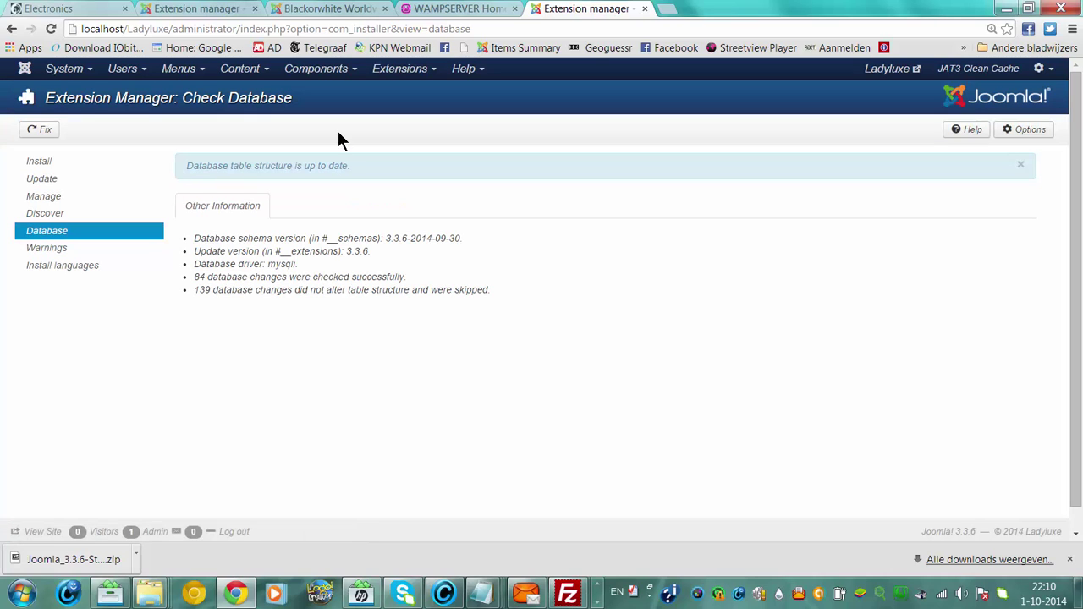
Step: Open the blackorwhite30new administrator from localhost/ and go to Extensions > Extension Manager
{"action": "left_click", "coordinate": [132, 28]}
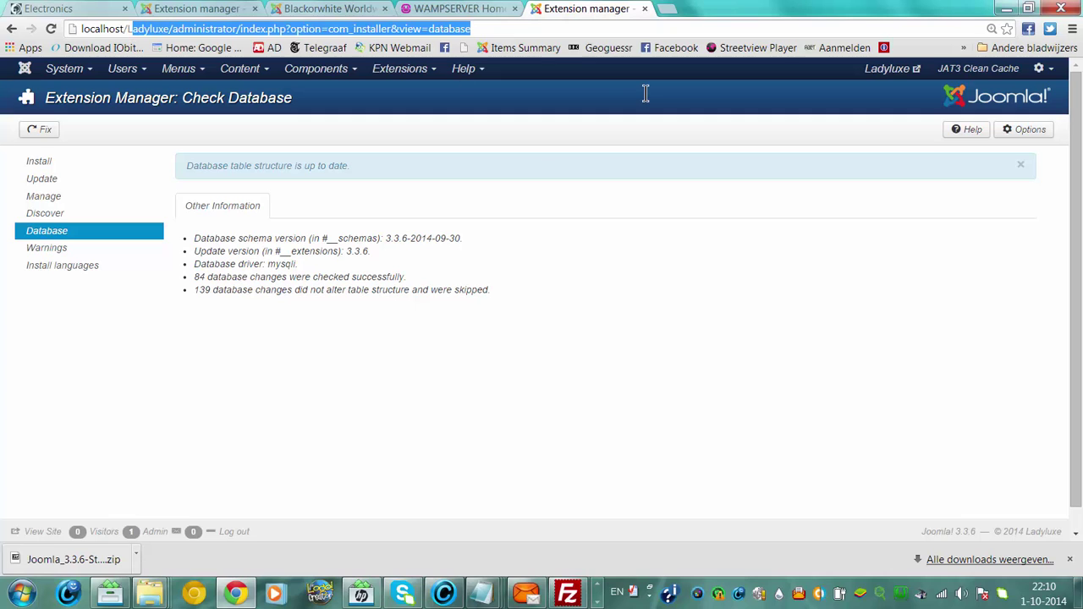
{"action": "type", "text": "localhost/"}
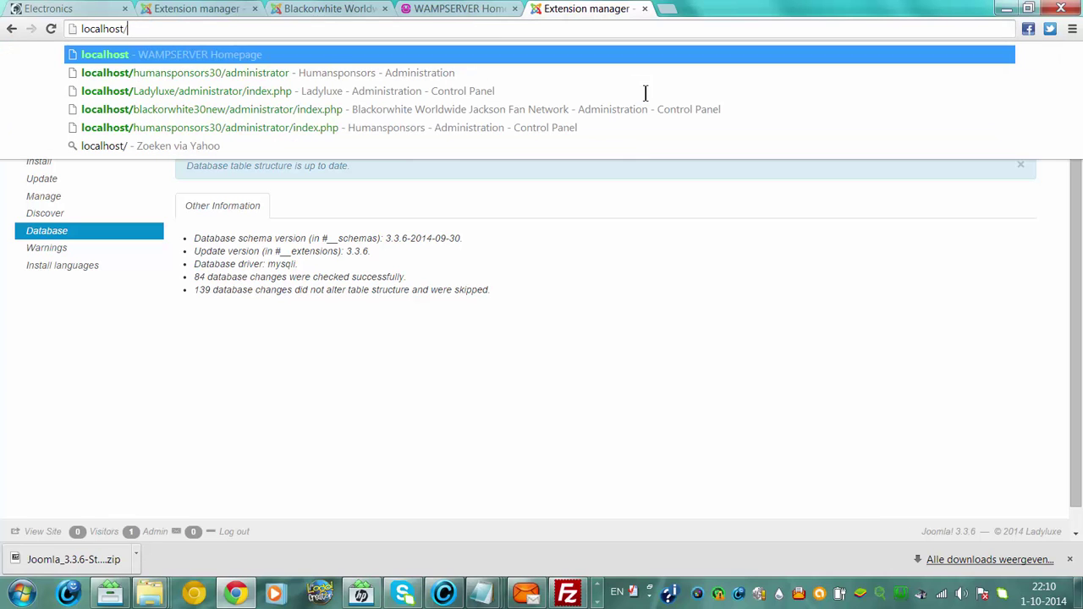
{"action": "left_click", "coordinate": [299, 109]}
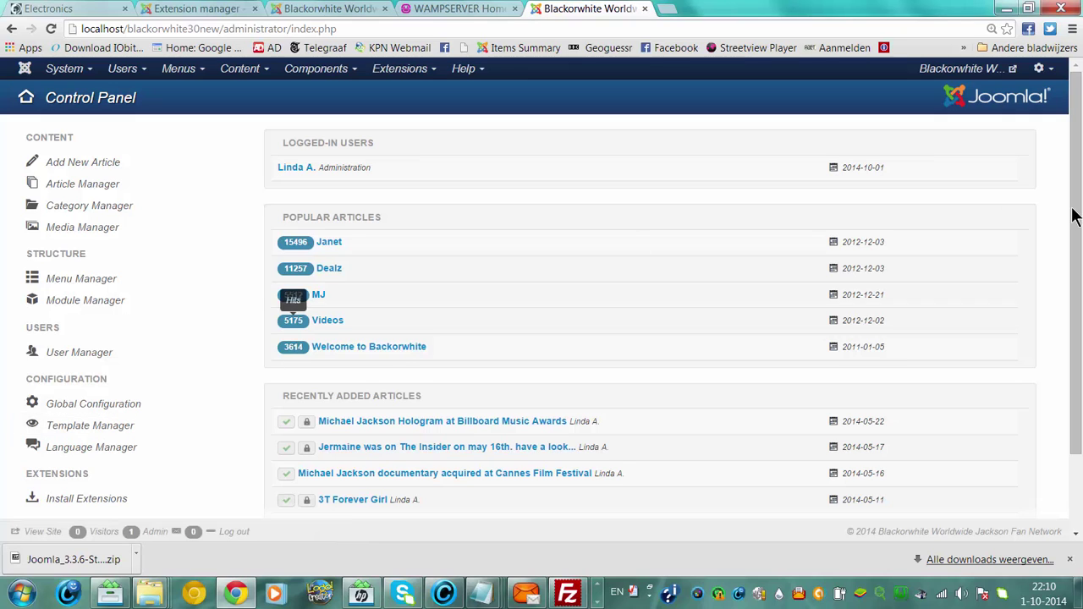
{"action": "scroll", "coordinate": [1071, 216], "scroll_direction": "down", "scroll_amount": 1}
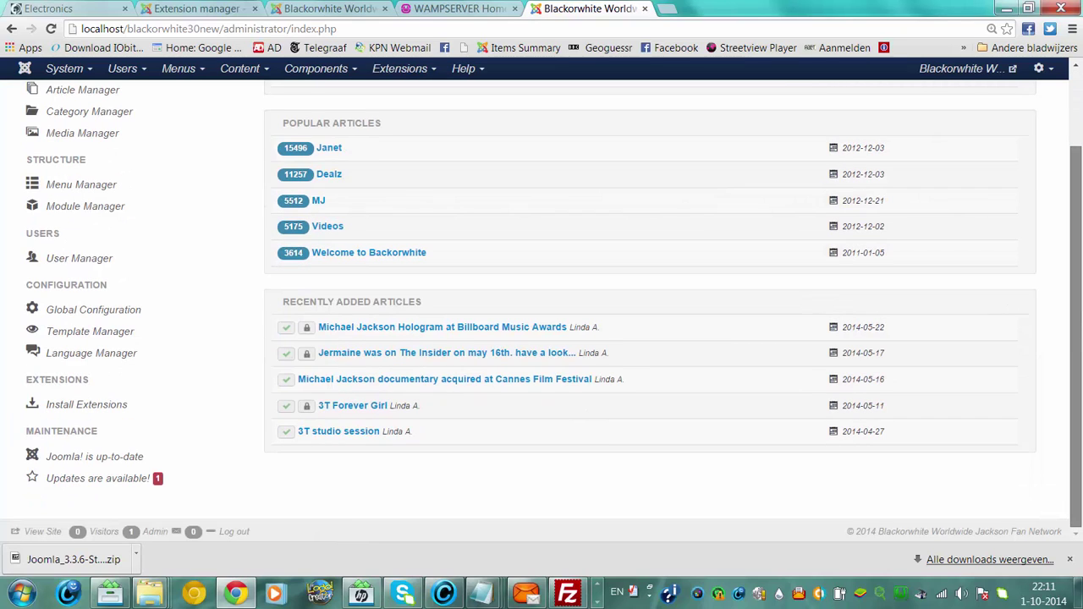
{"action": "left_click", "coordinate": [396, 68]}
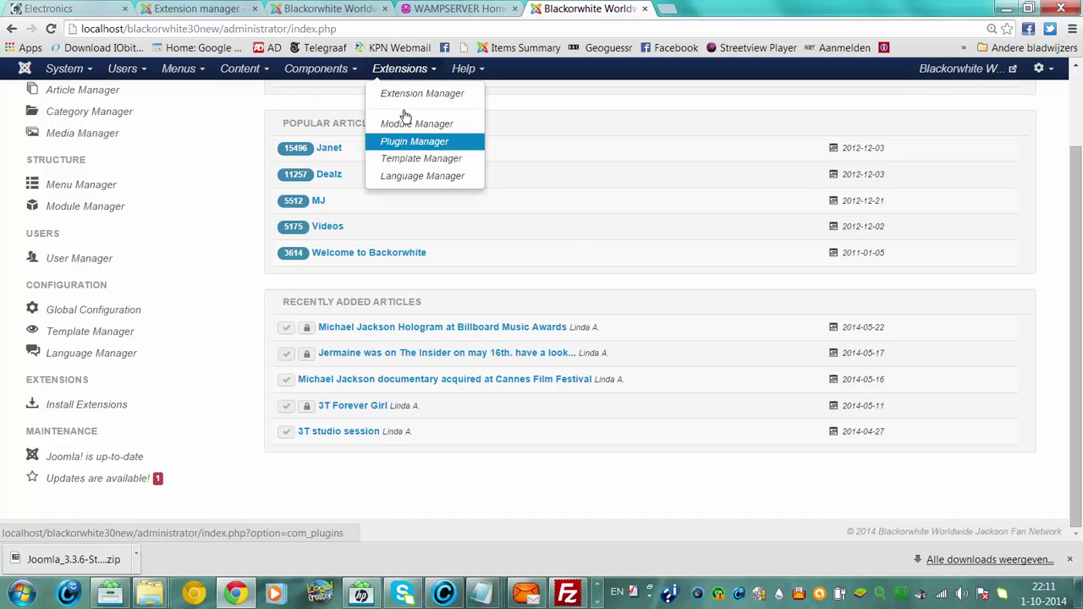
{"action": "left_click", "coordinate": [401, 97]}
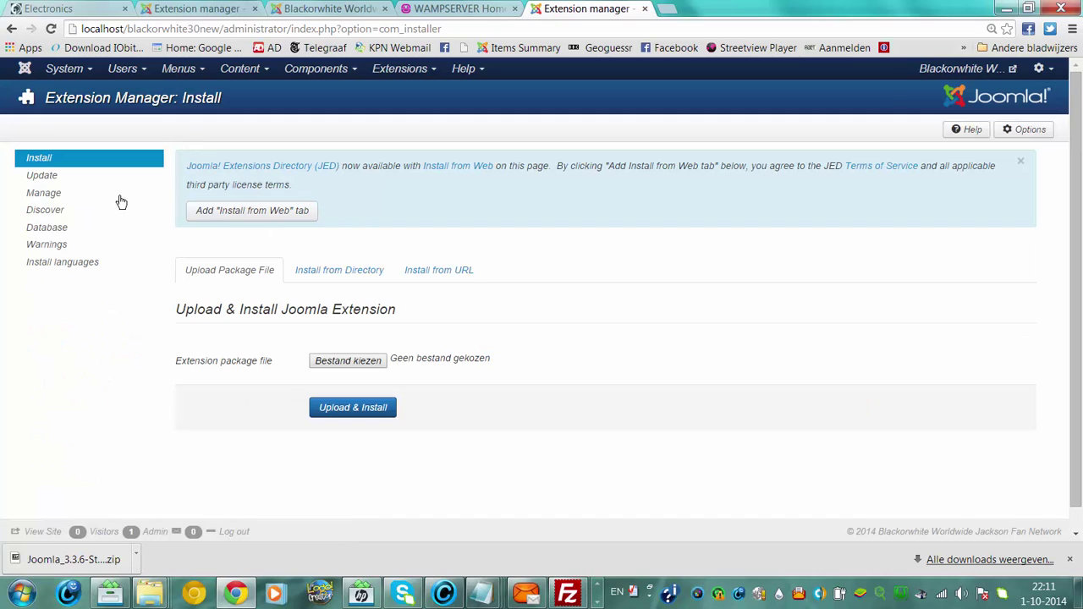
Step: Fix the Blackorwhite database on the Database page and close the Extension Manager tab
{"action": "left_click", "coordinate": [59, 230]}
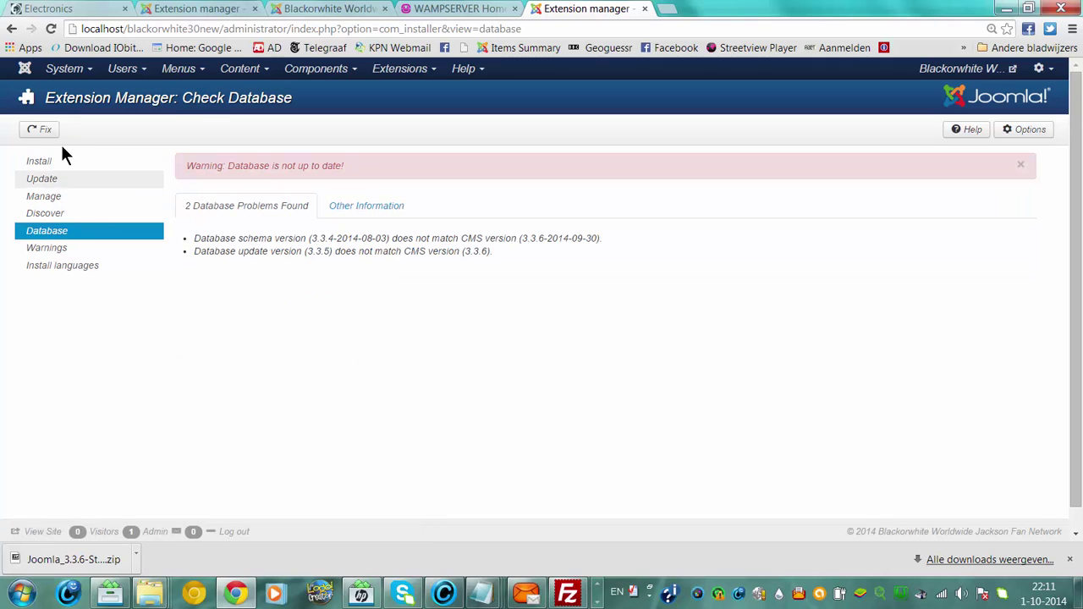
{"action": "left_click", "coordinate": [44, 132]}
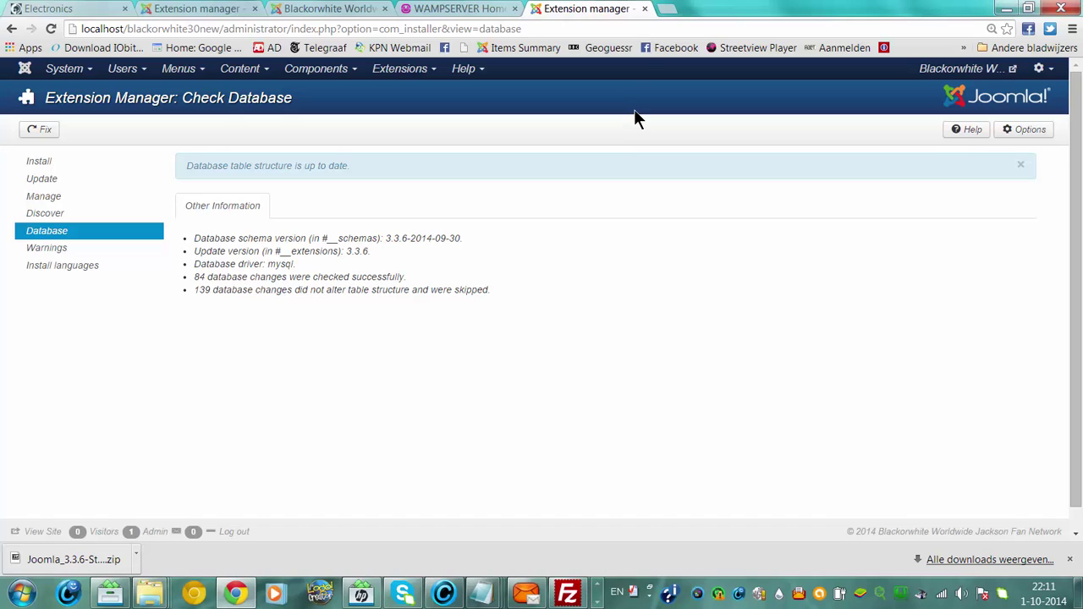
{"action": "left_click", "coordinate": [644, 9]}
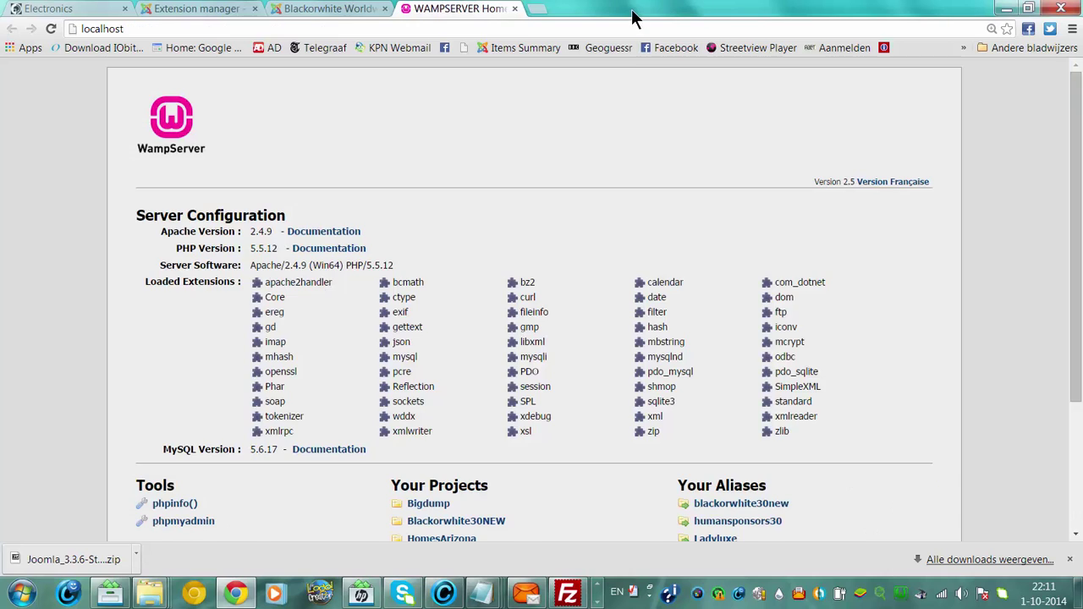
Step: Close the Blackorwhite tab and return to FileZilla's ongoing Joomla 3.3.6 upload
{"action": "left_click", "coordinate": [369, 8]}
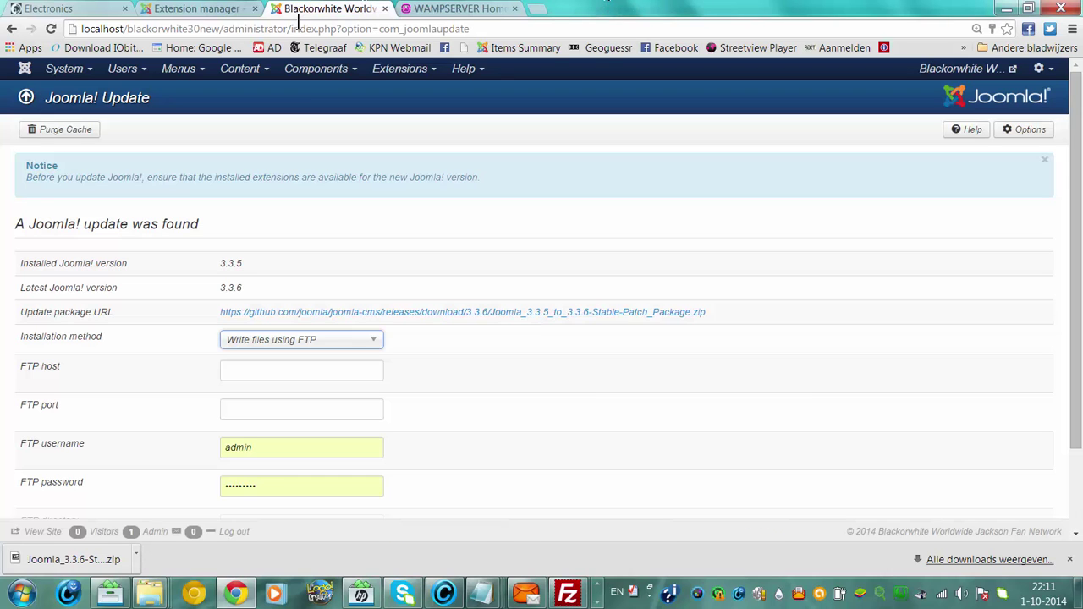
{"action": "left_click", "coordinate": [385, 9]}
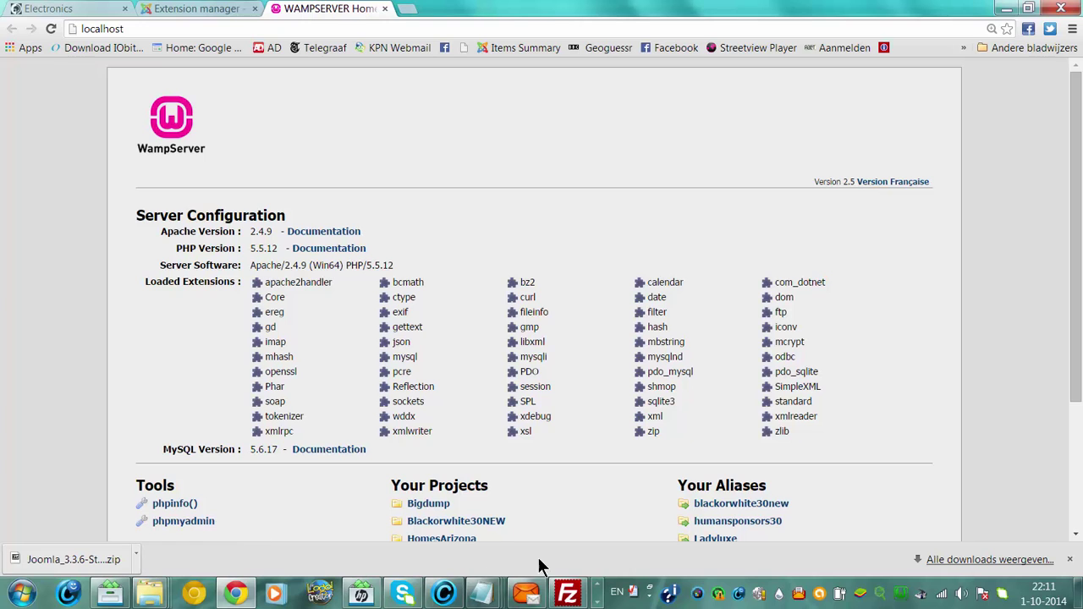
{"action": "left_click", "coordinate": [567, 594]}
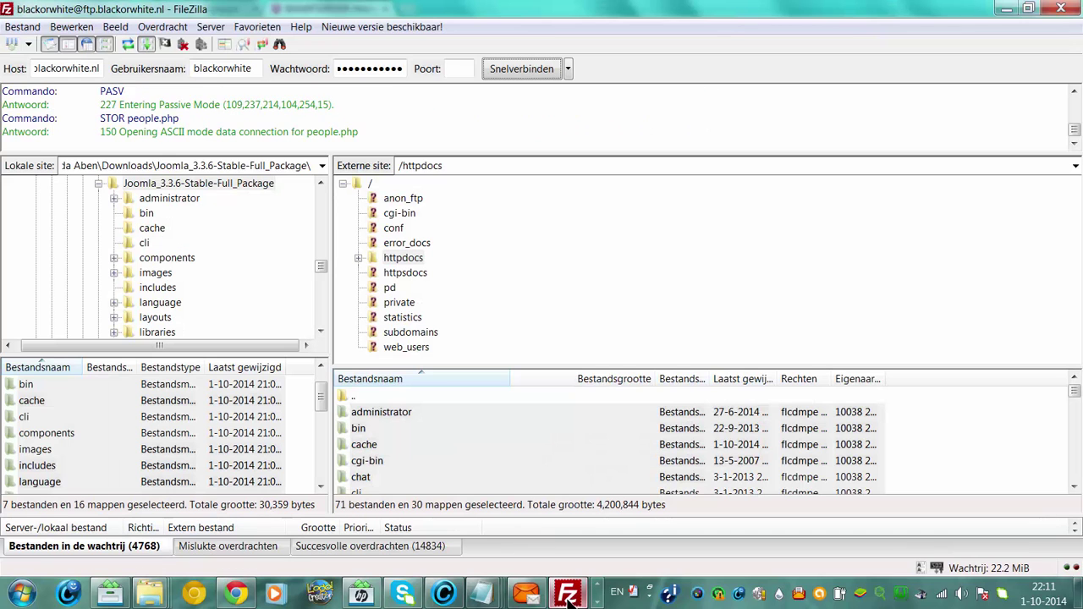